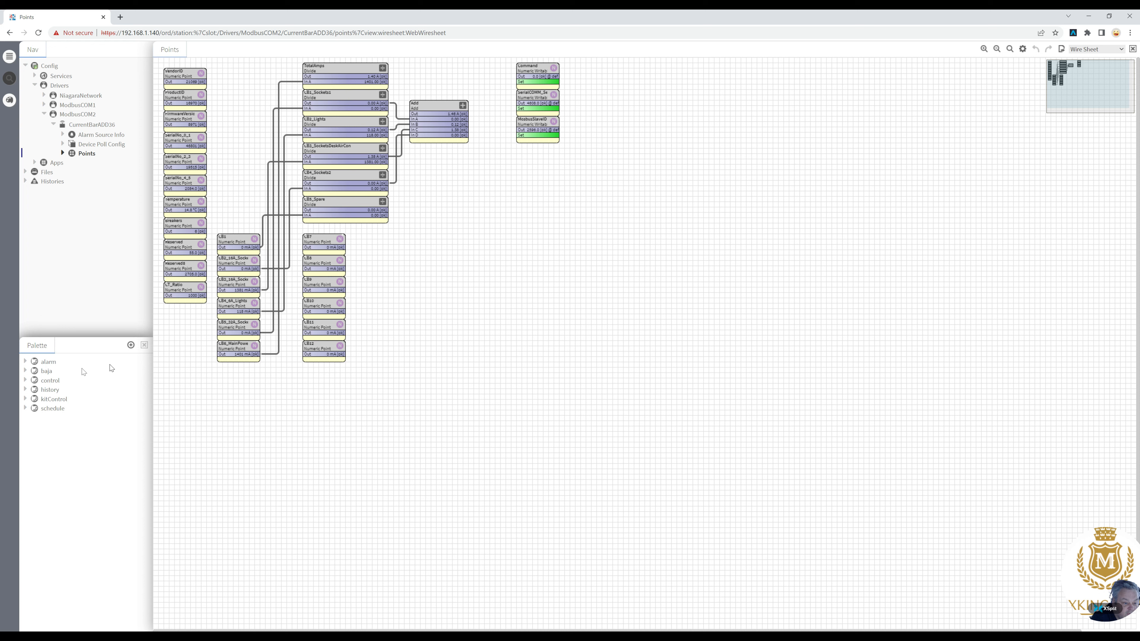
Add an Xor logic block from kitControl to the empty area of the wire sheet and name it test_Xor
left_click(26, 399)
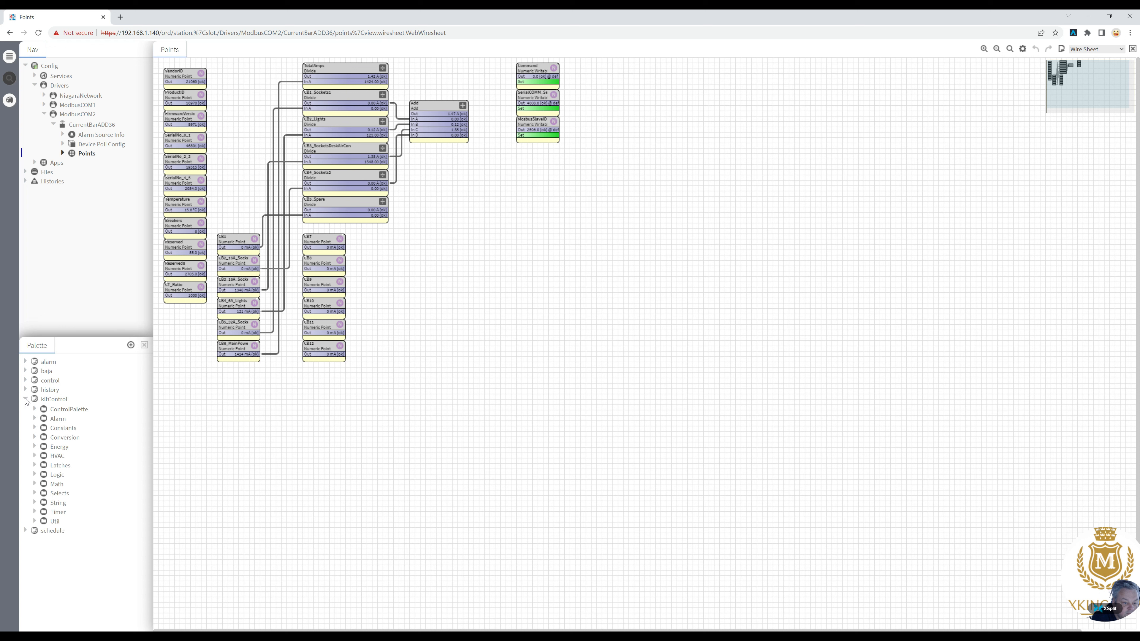
left_click(36, 475)
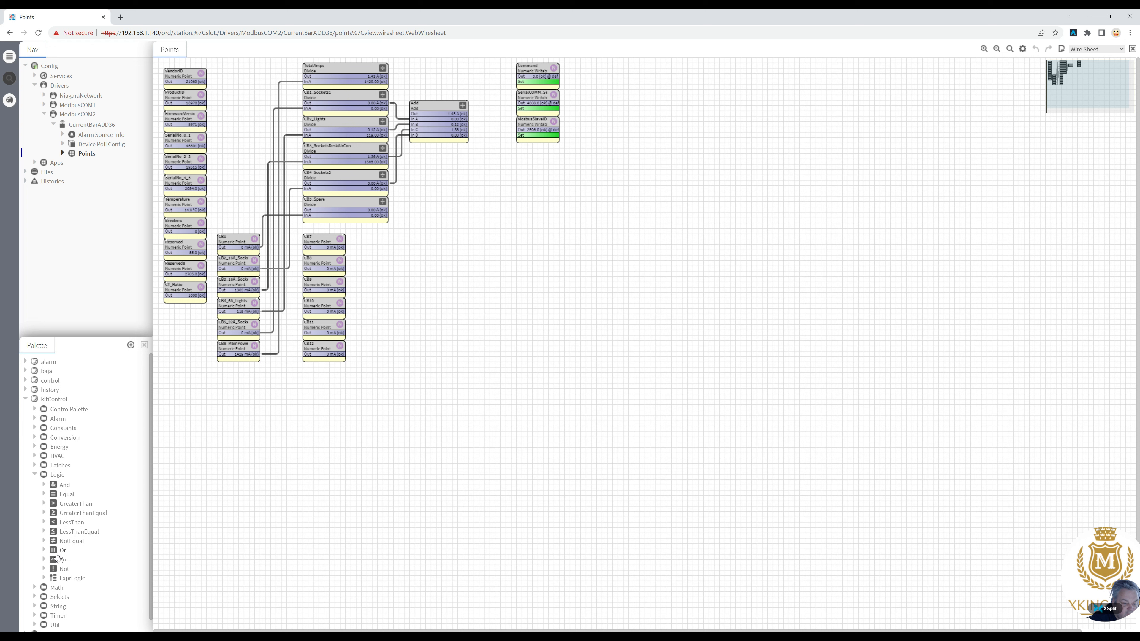
left_click_drag(60, 562, 478, 264)
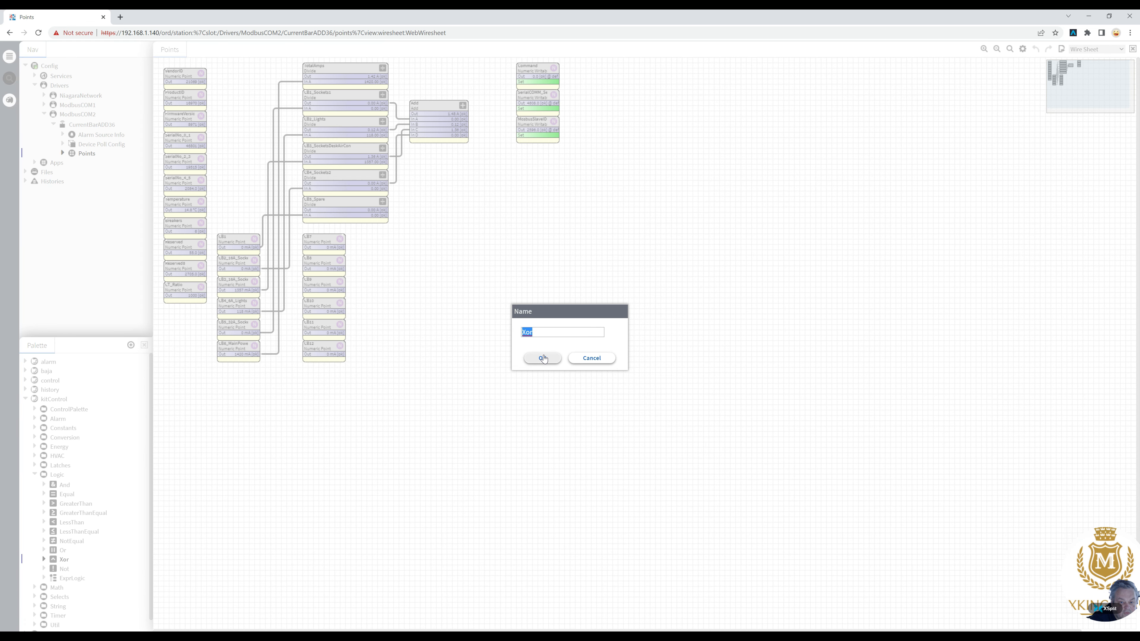
type("test_Xor")
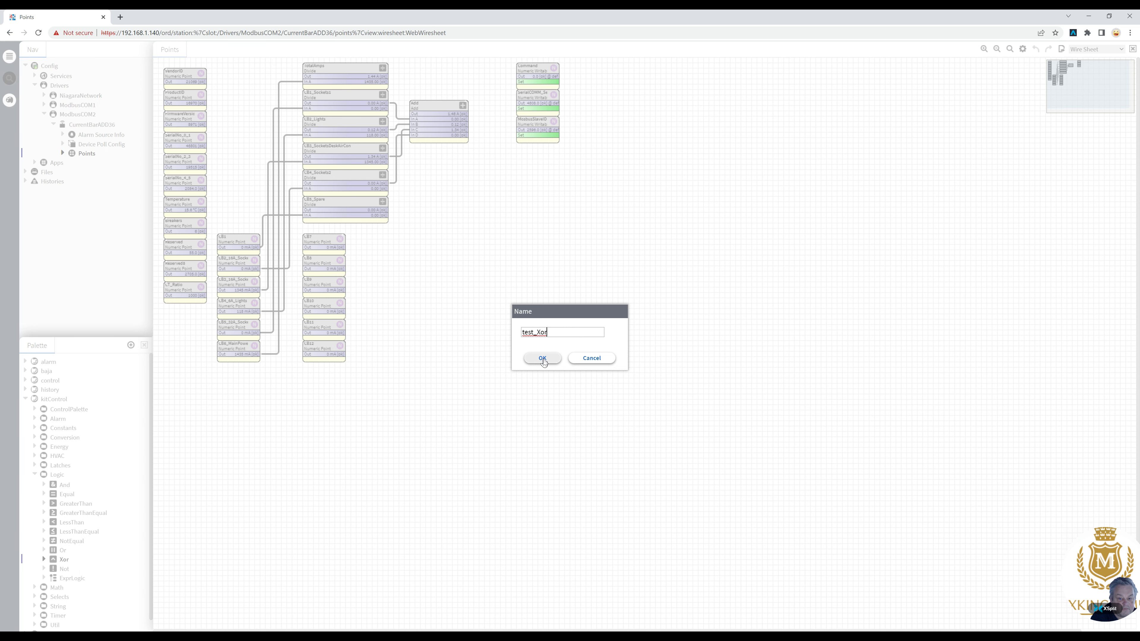
left_click(543, 359)
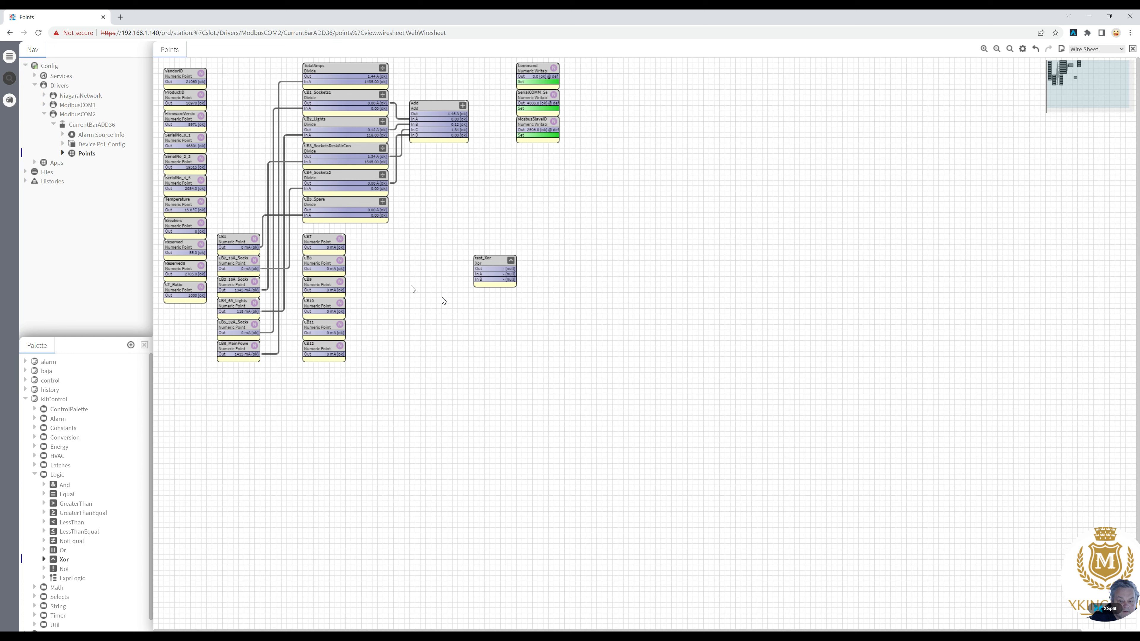
Create a new BooleanWritable point named test1 beside the test_Xor block
right_click(400, 275)
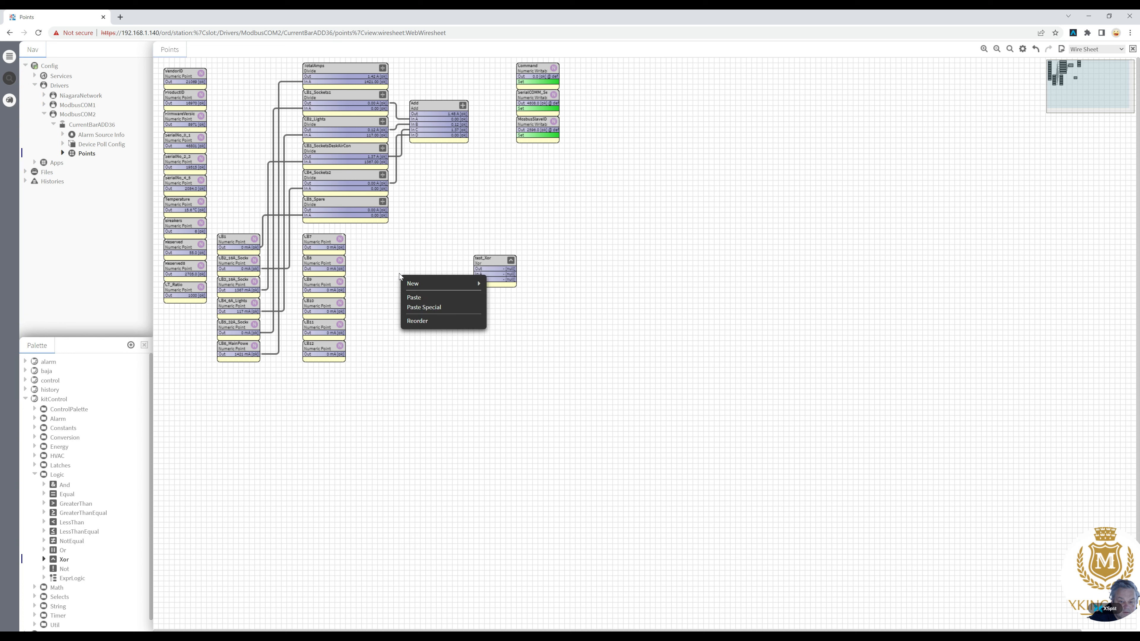
mouse_move(433, 288)
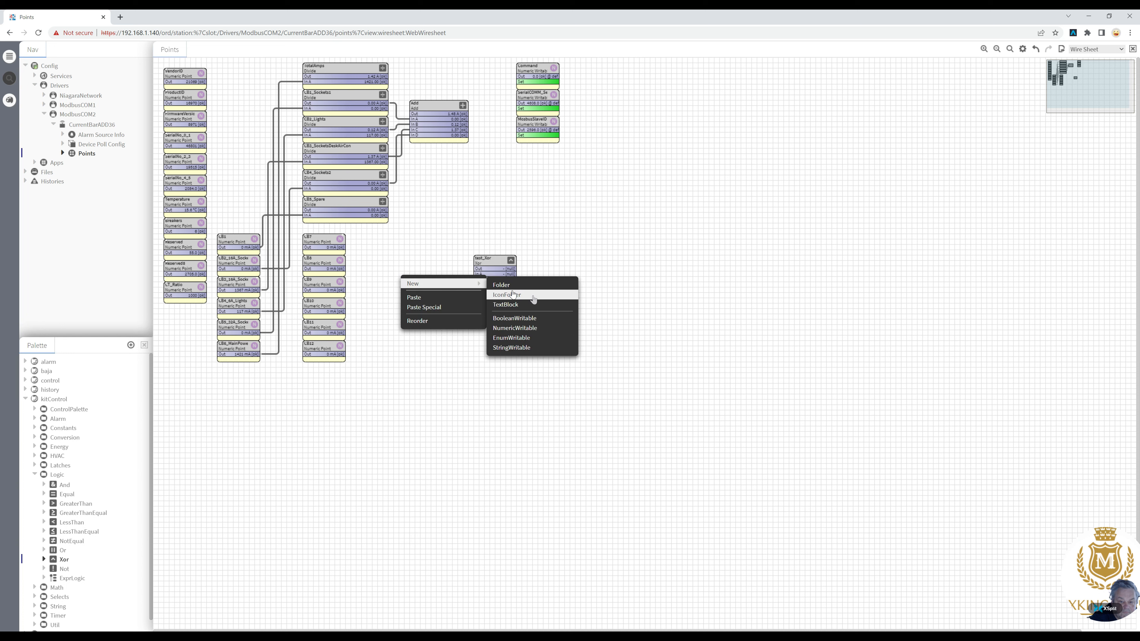
left_click(524, 320)
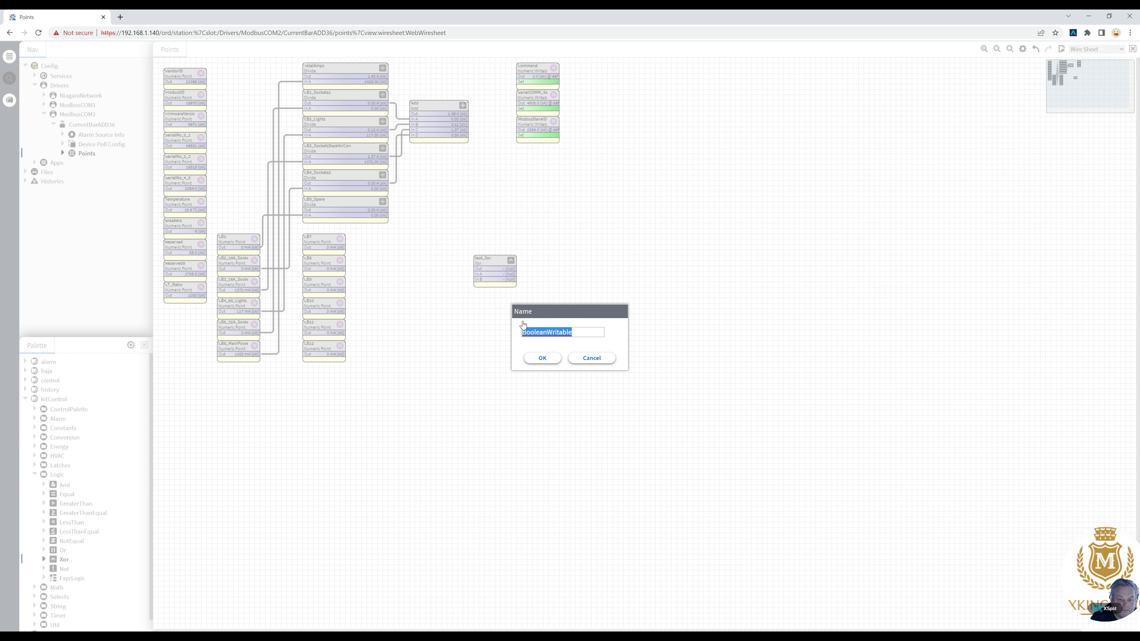
key("BackSpace")
type("test1")
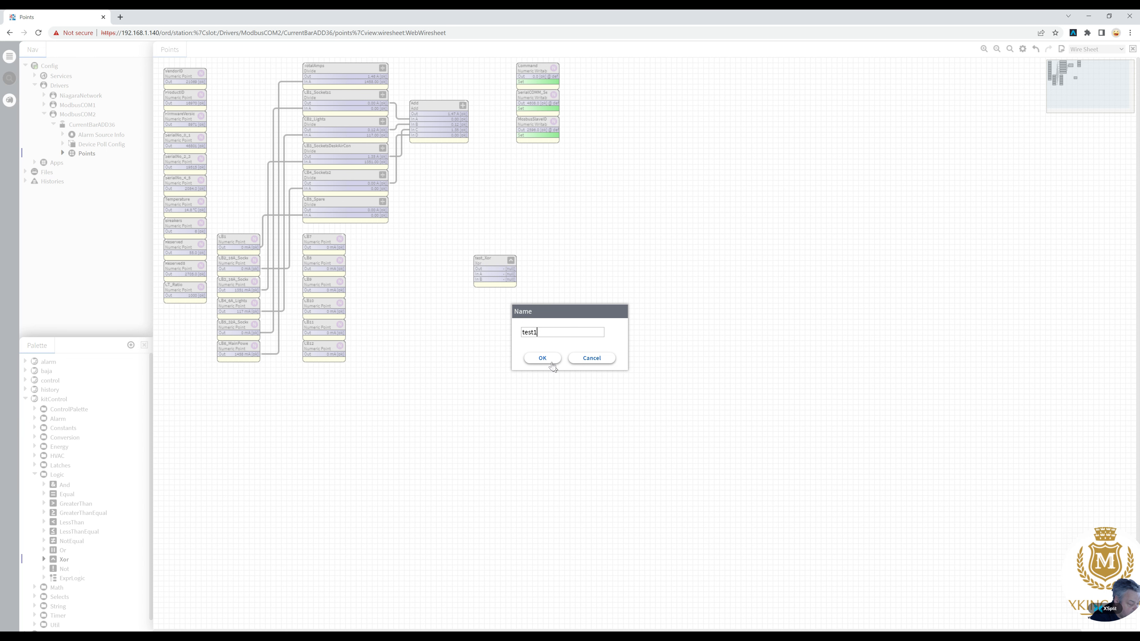
left_click(542, 358)
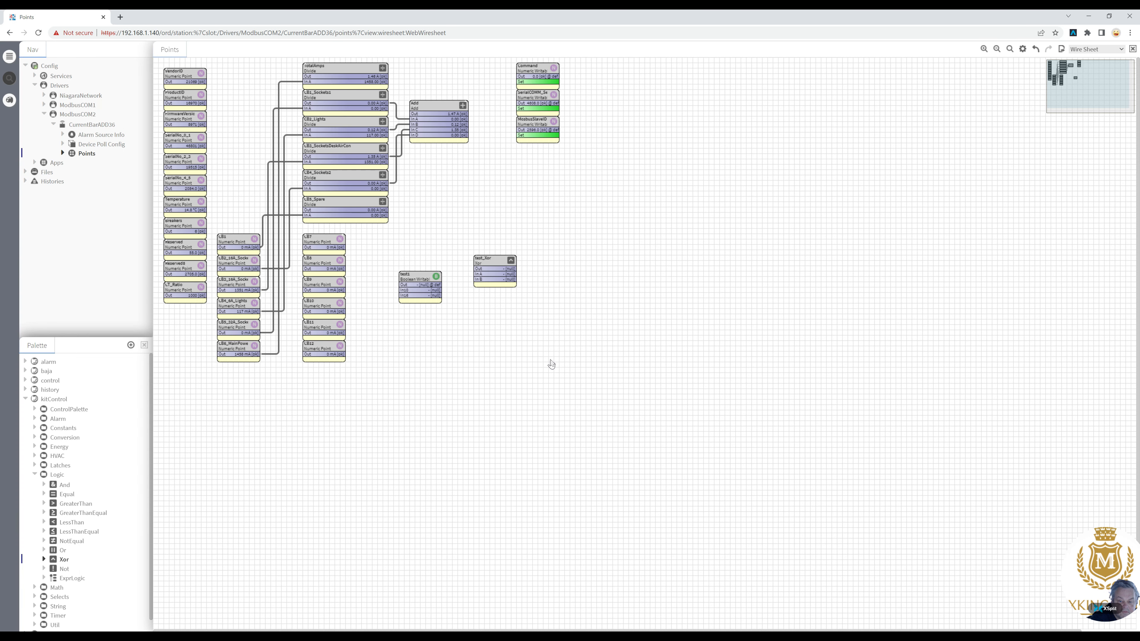
Duplicate the test1 point and place the copy below it under the name test2
right_click(416, 280)
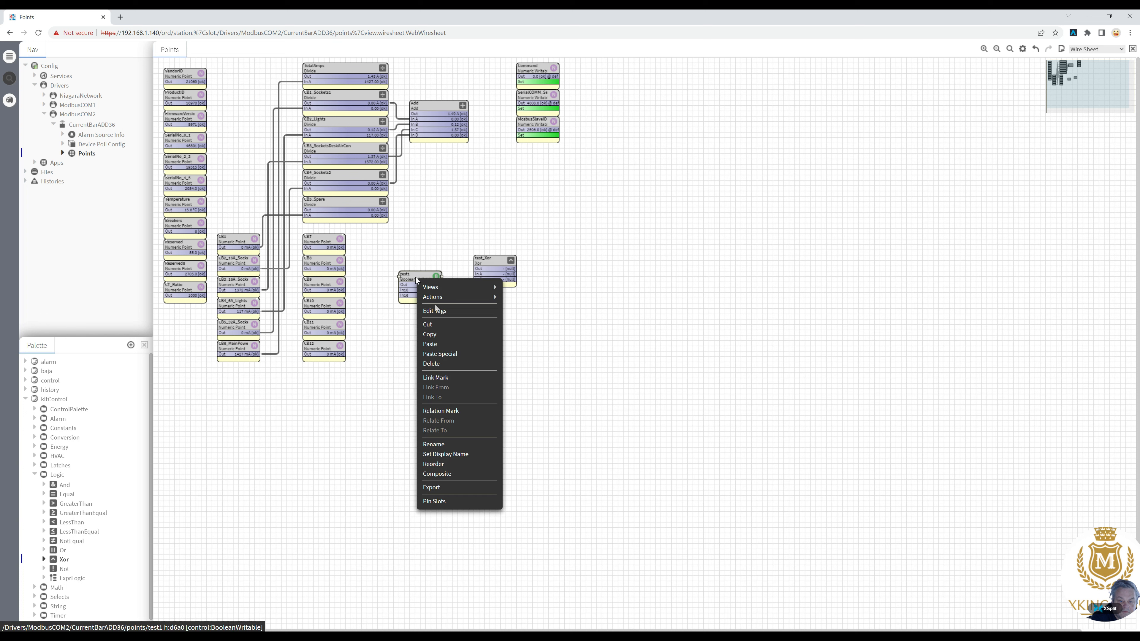
mouse_move(432, 298)
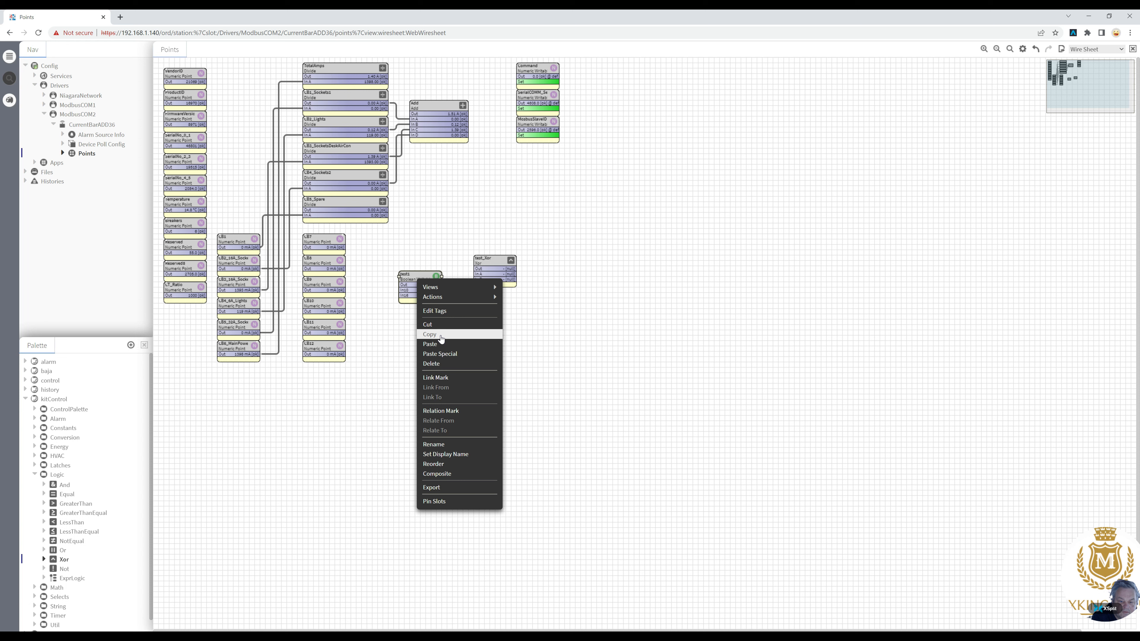
left_click(442, 338)
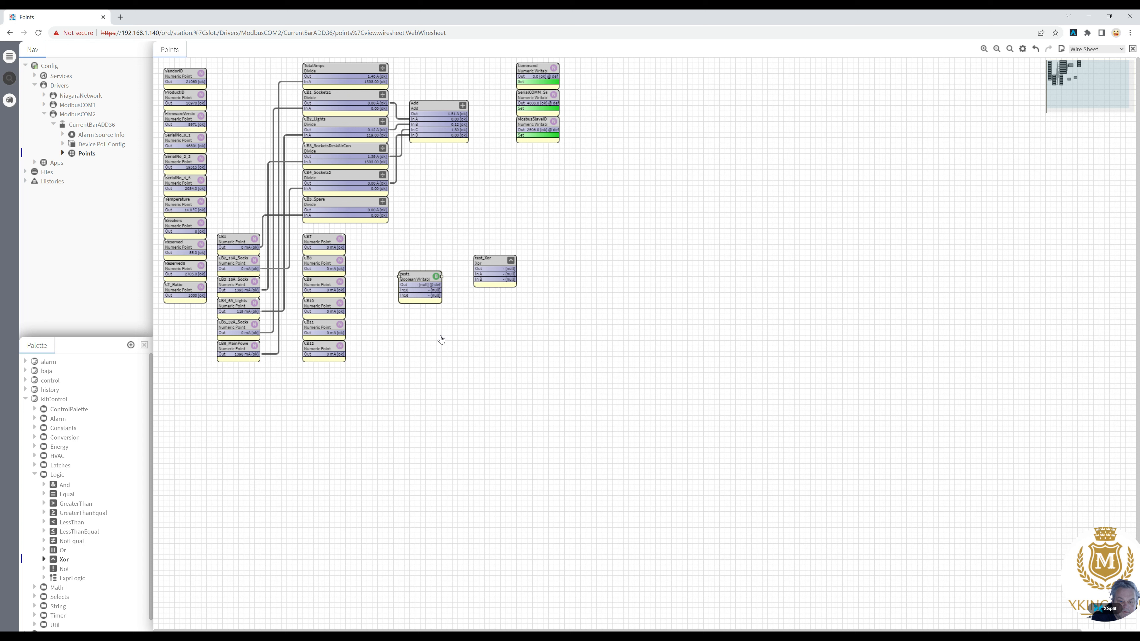
right_click(417, 340)
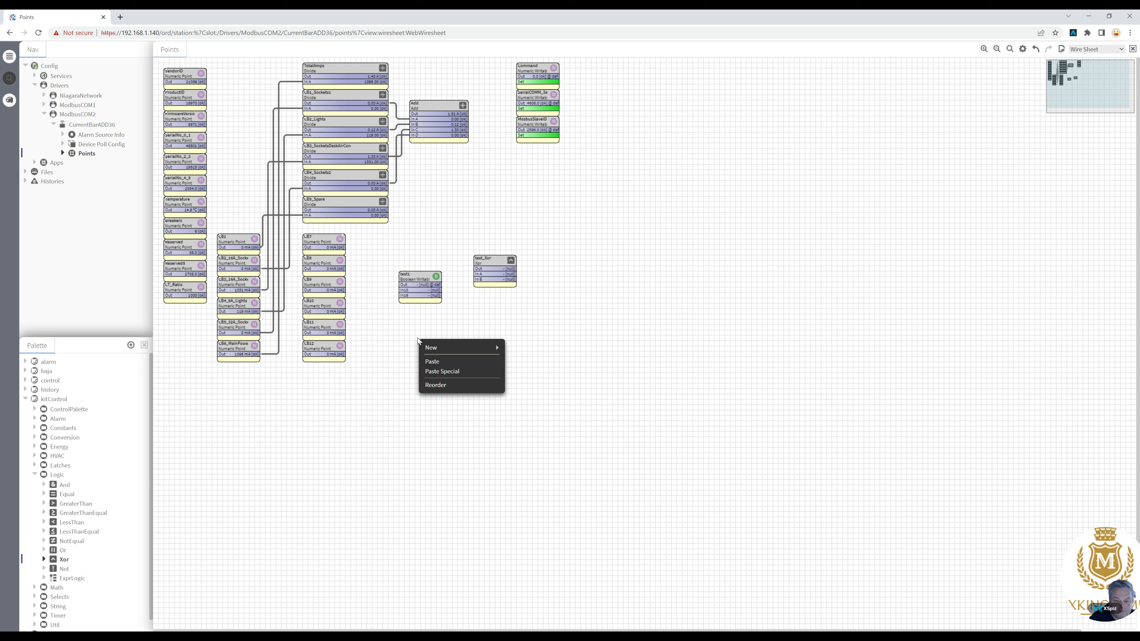
left_click(436, 362)
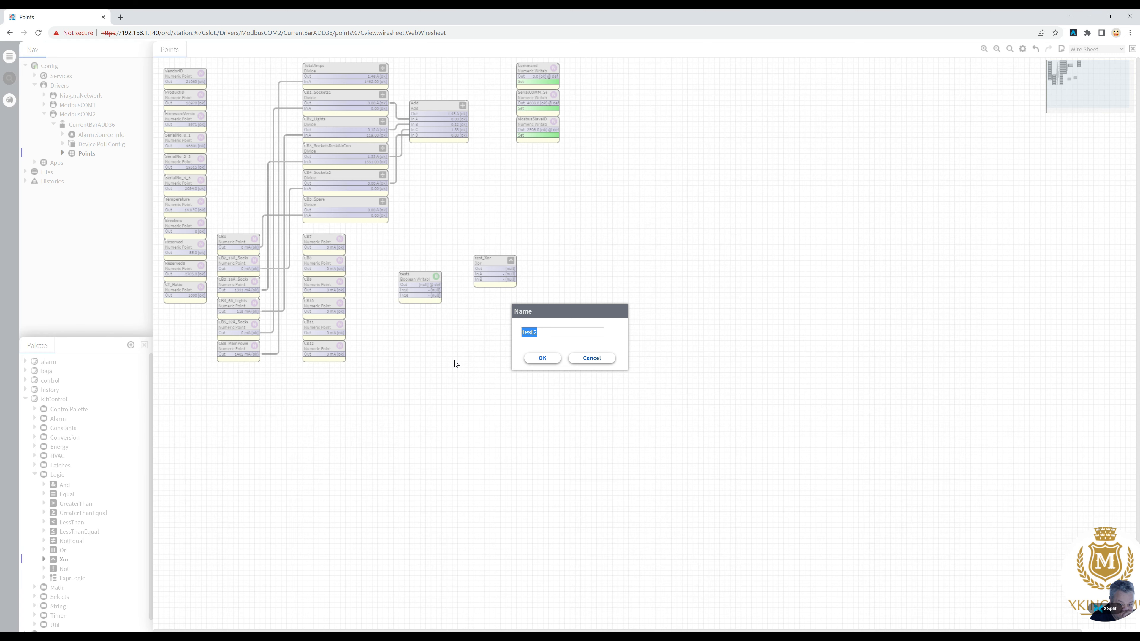
key("Return")
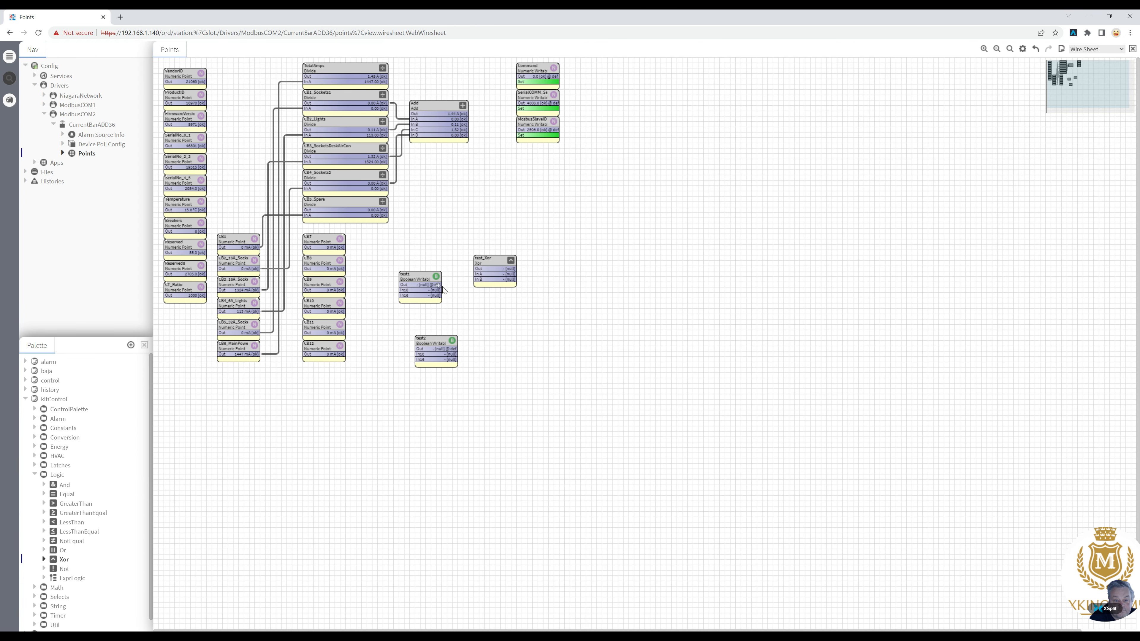
Link the output of test1 to In A of test_Xor and the output of test2 to In B
left_click_drag(436, 284, 480, 273)
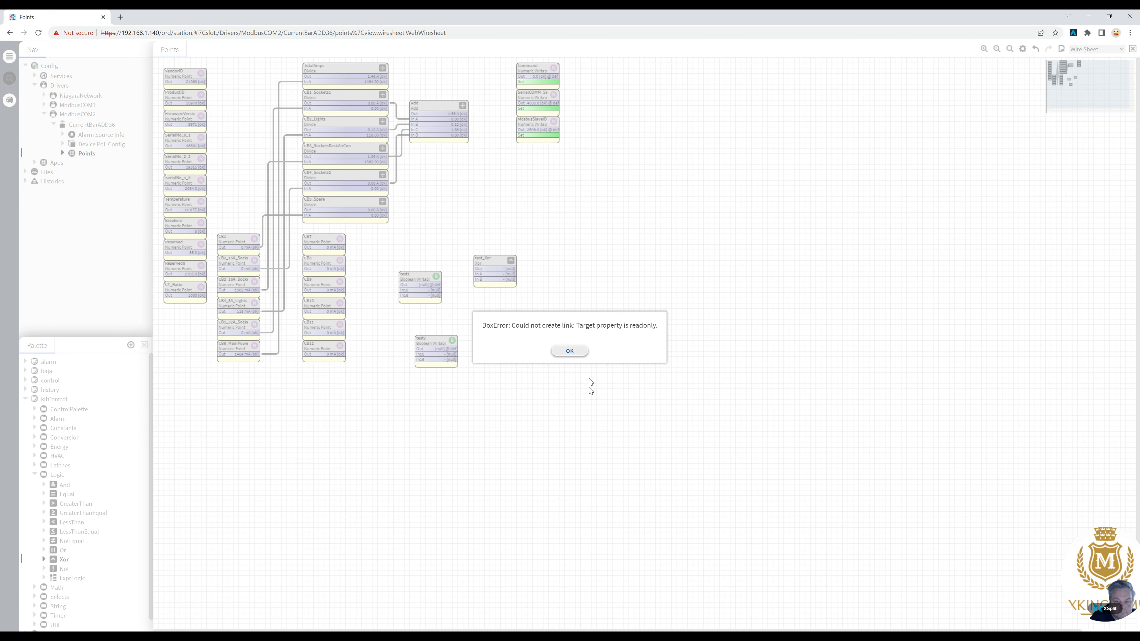
left_click(573, 351)
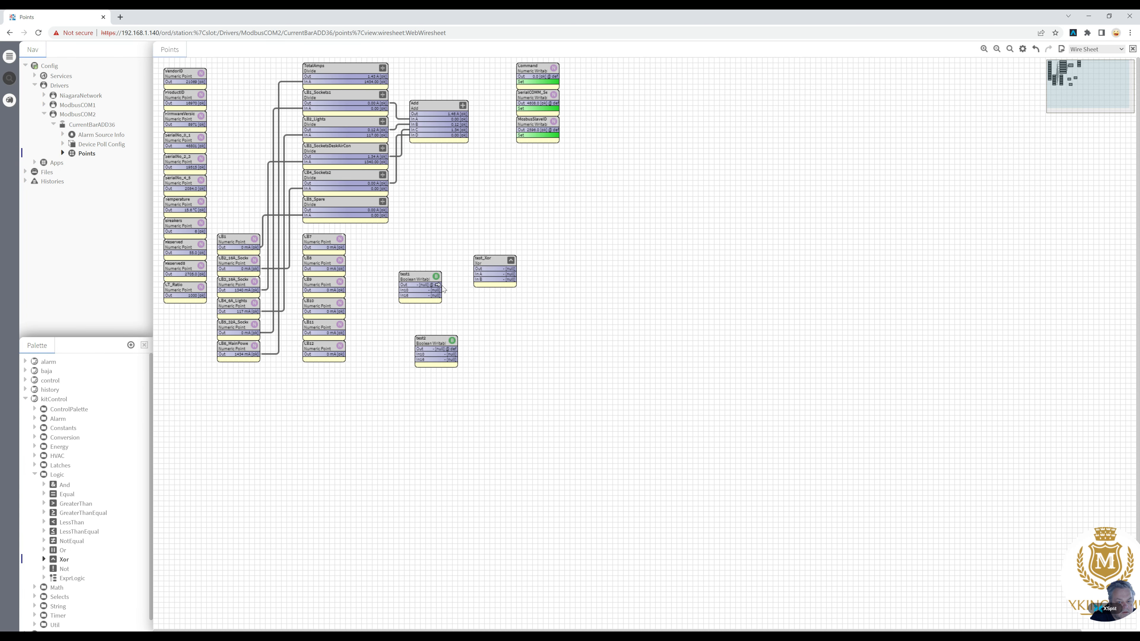
left_click_drag(438, 284, 478, 274)
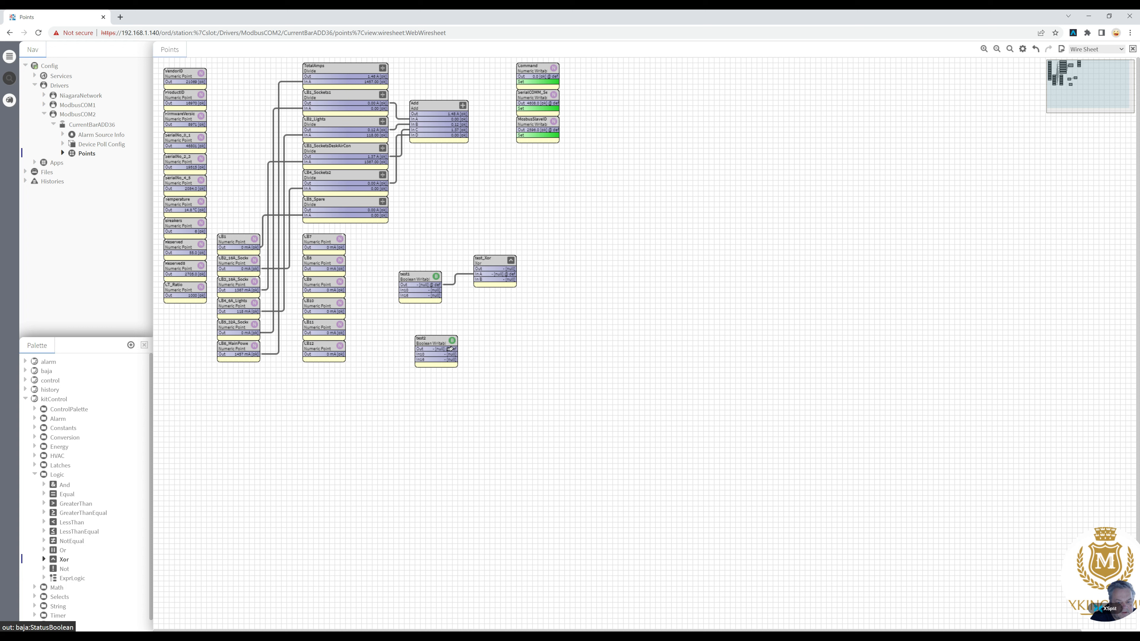
left_click_drag(449, 350, 477, 279)
Set the value of the test1 point to false
right_click(422, 274)
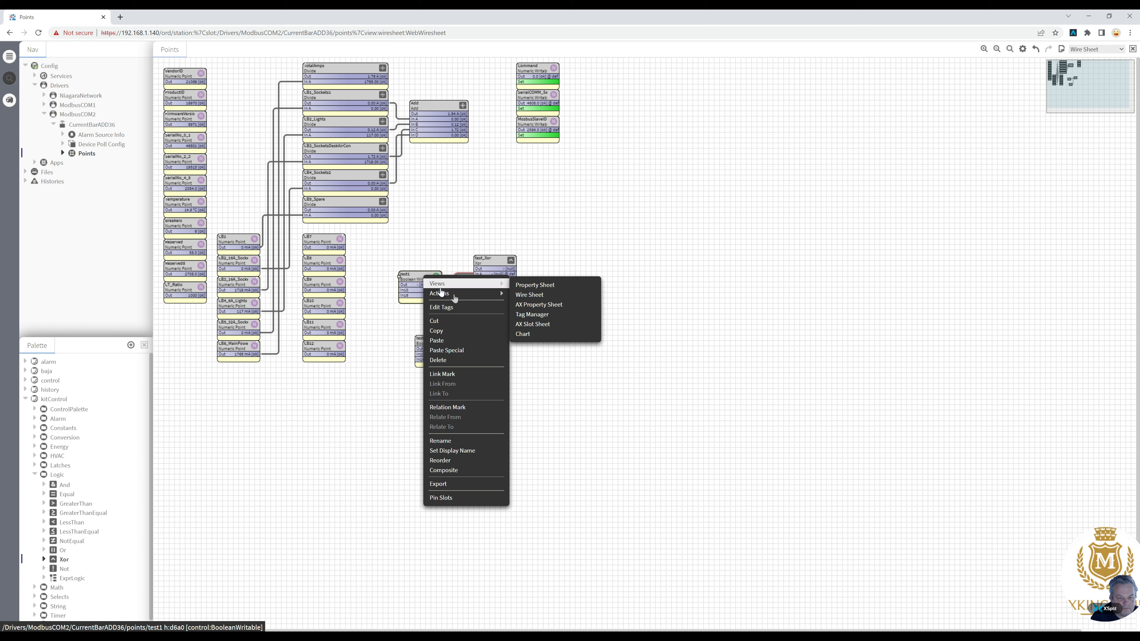
mouse_move(455, 298)
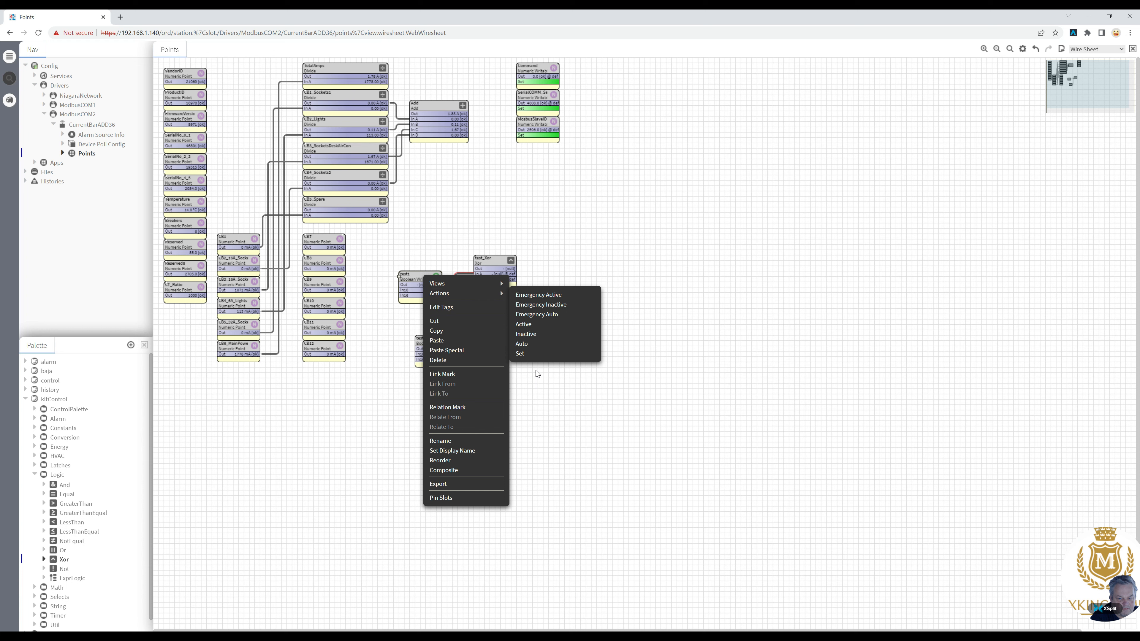
left_click(537, 354)
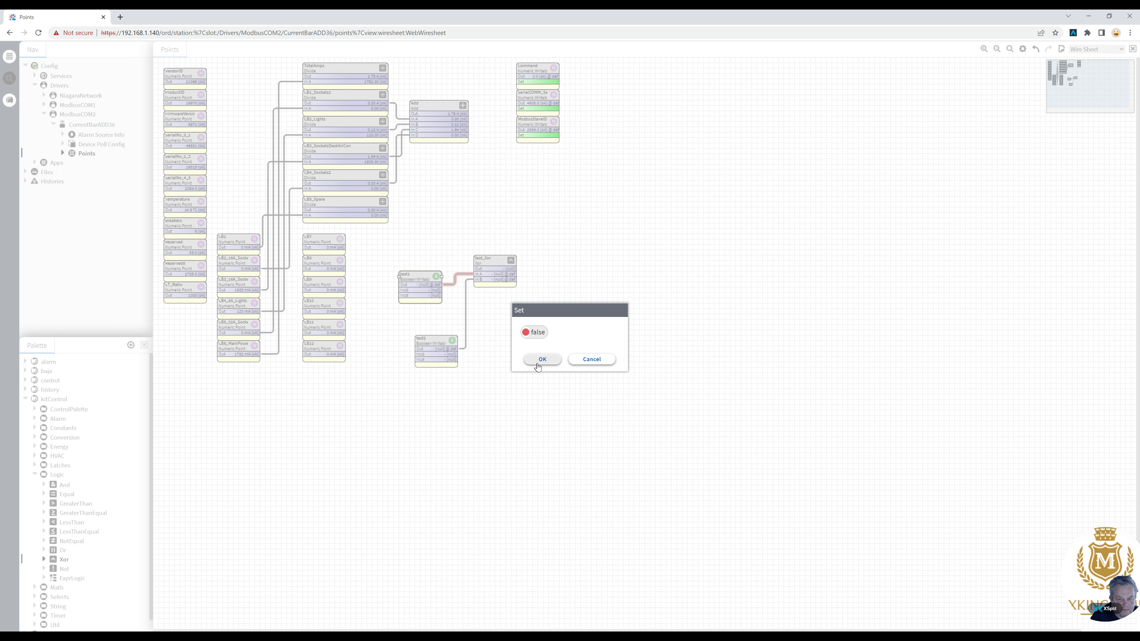
left_click(542, 360)
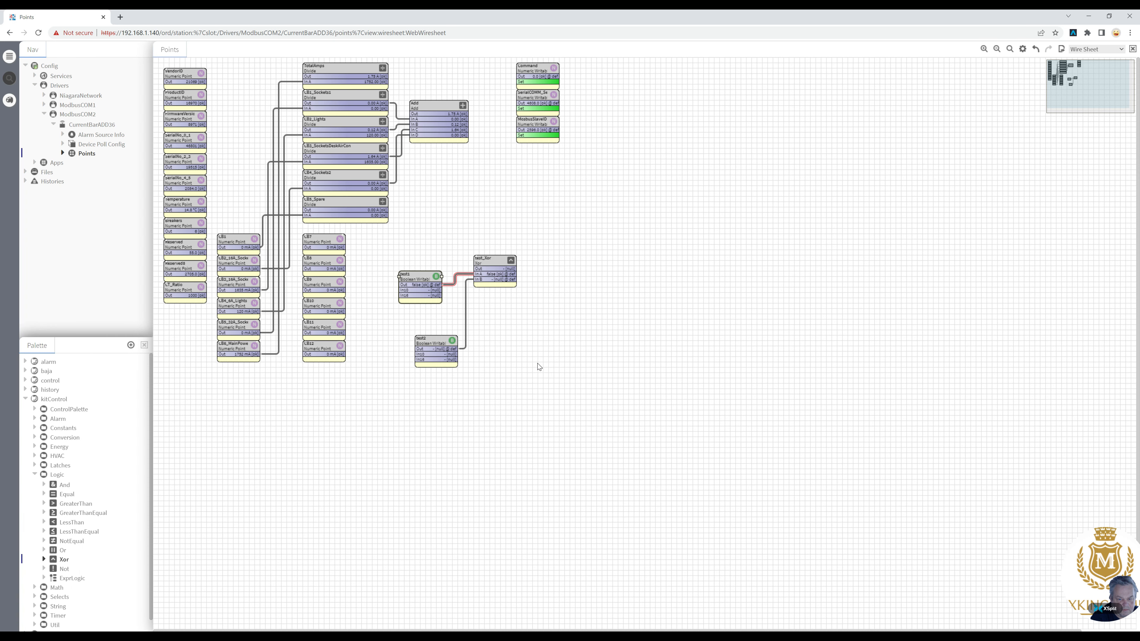
Set the value of the test2 point to false
right_click(423, 342)
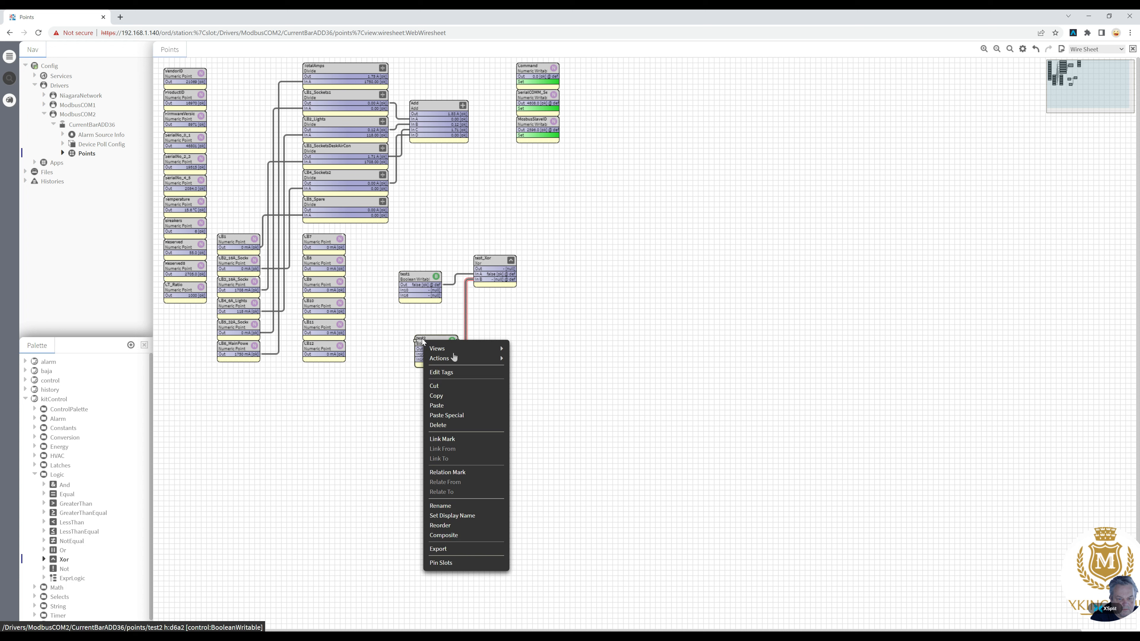
mouse_move(462, 358)
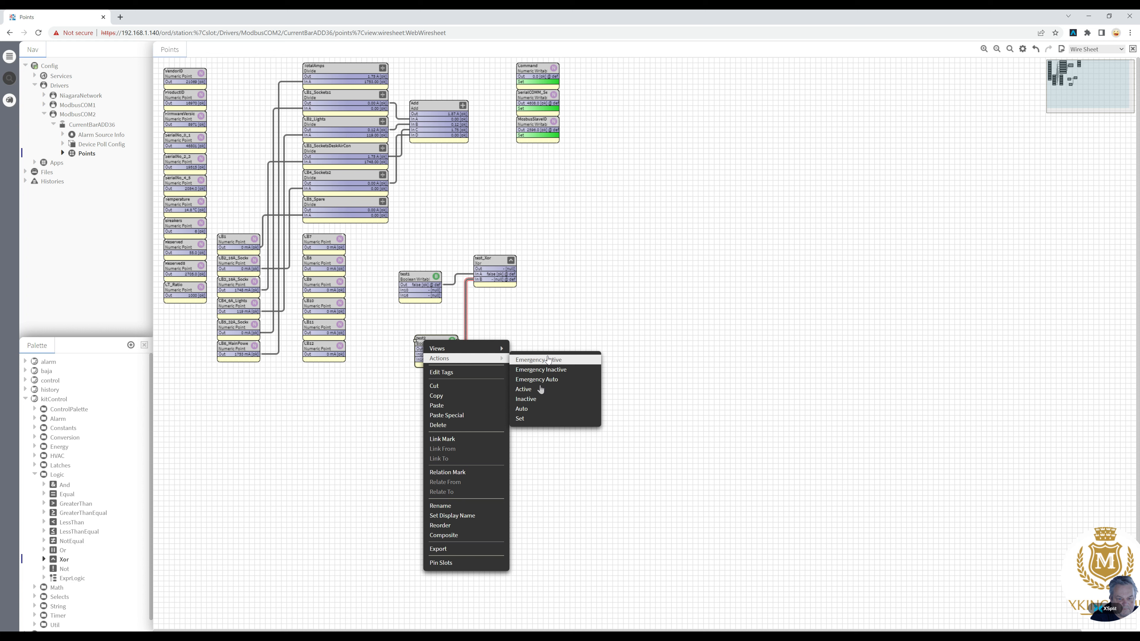
left_click(522, 419)
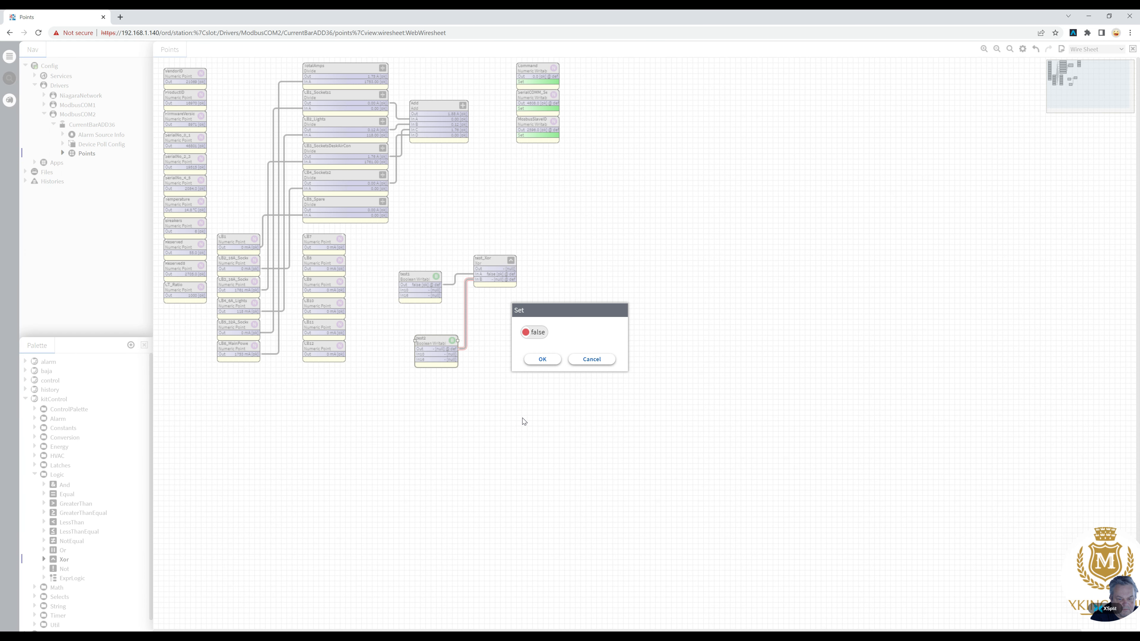
left_click(548, 359)
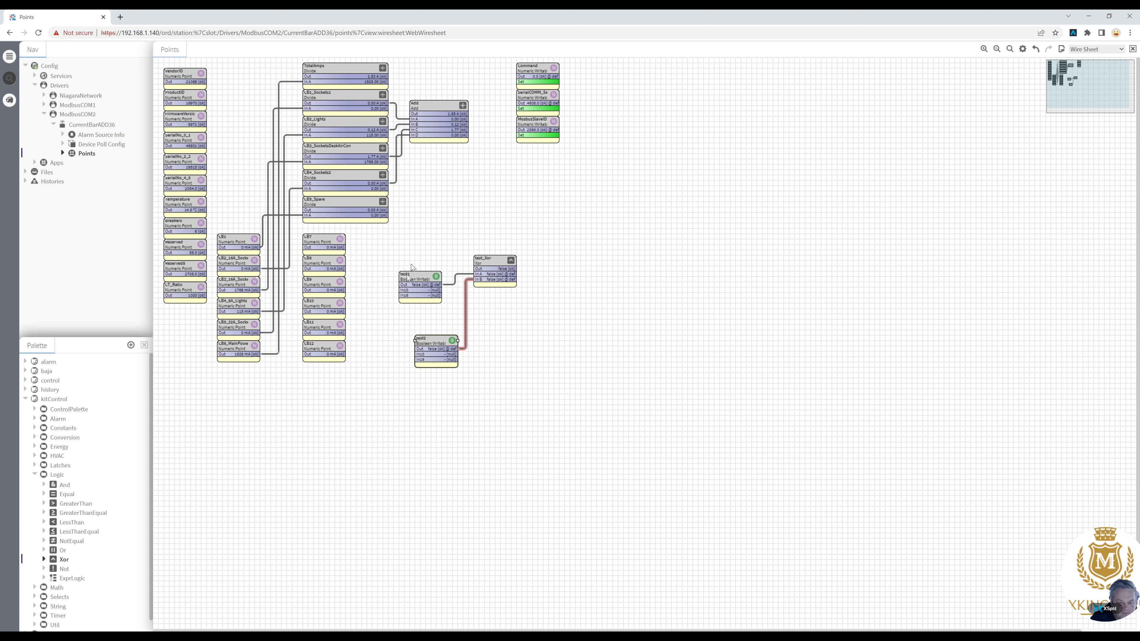
Set the value of the test1 point to true
right_click(405, 279)
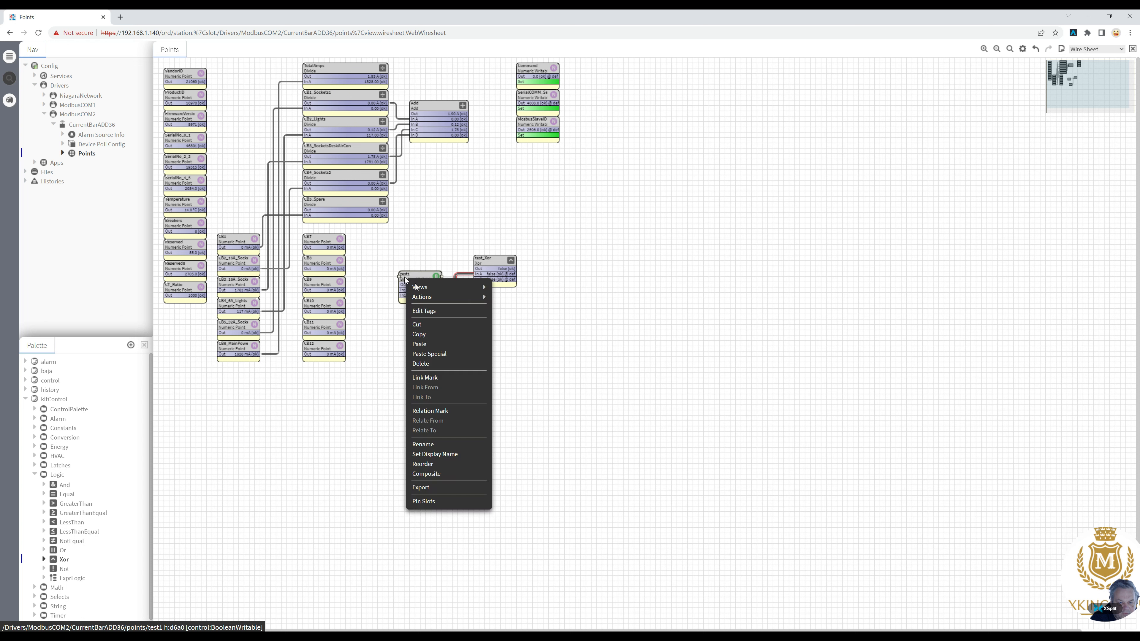
left_click(438, 297)
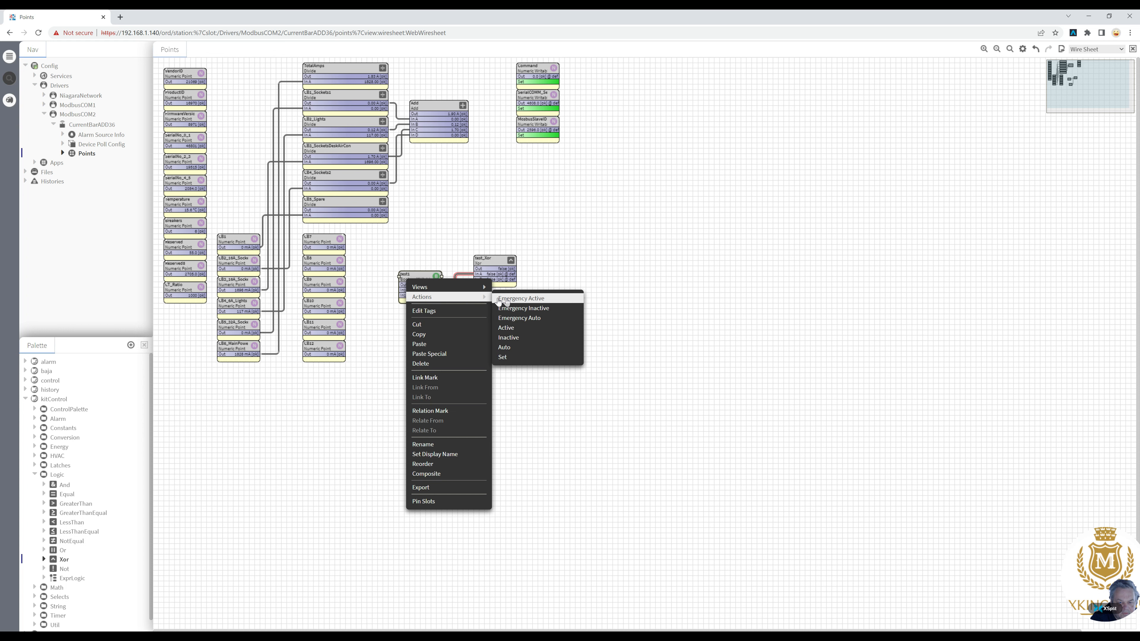
left_click(502, 357)
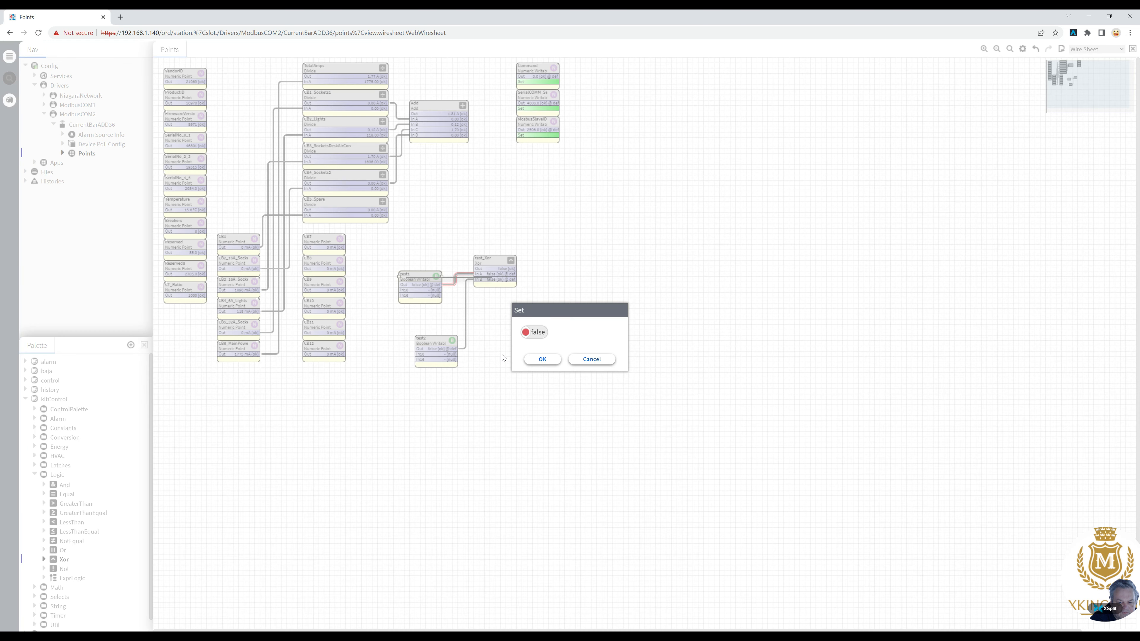
left_click(537, 332)
left_click(539, 359)
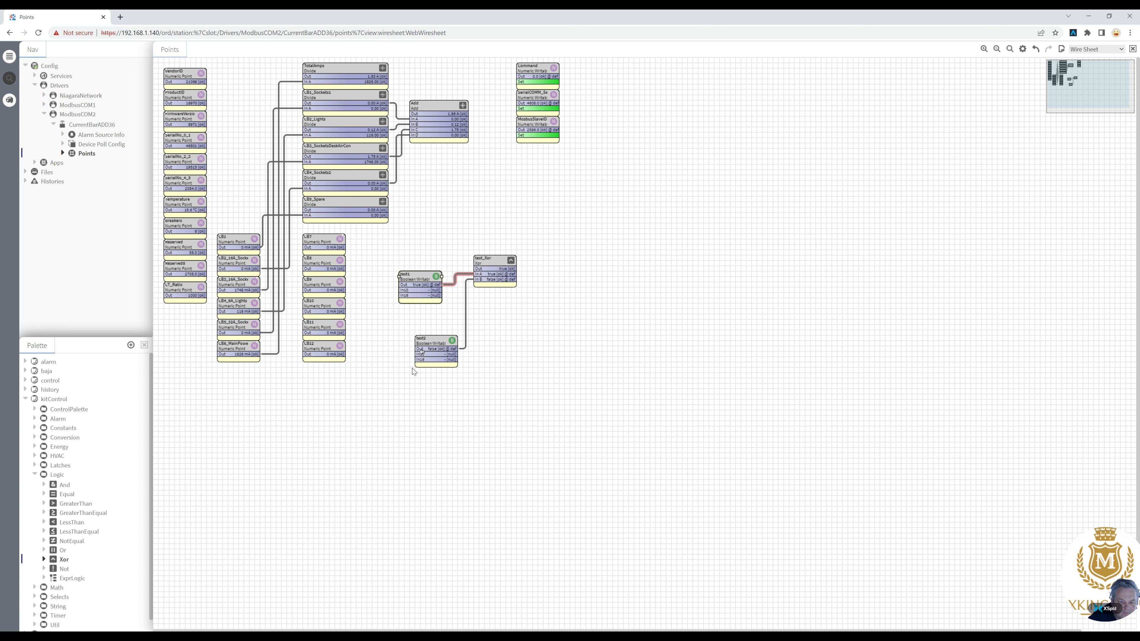
Set the value of the test2 point to true
left_click(432, 344)
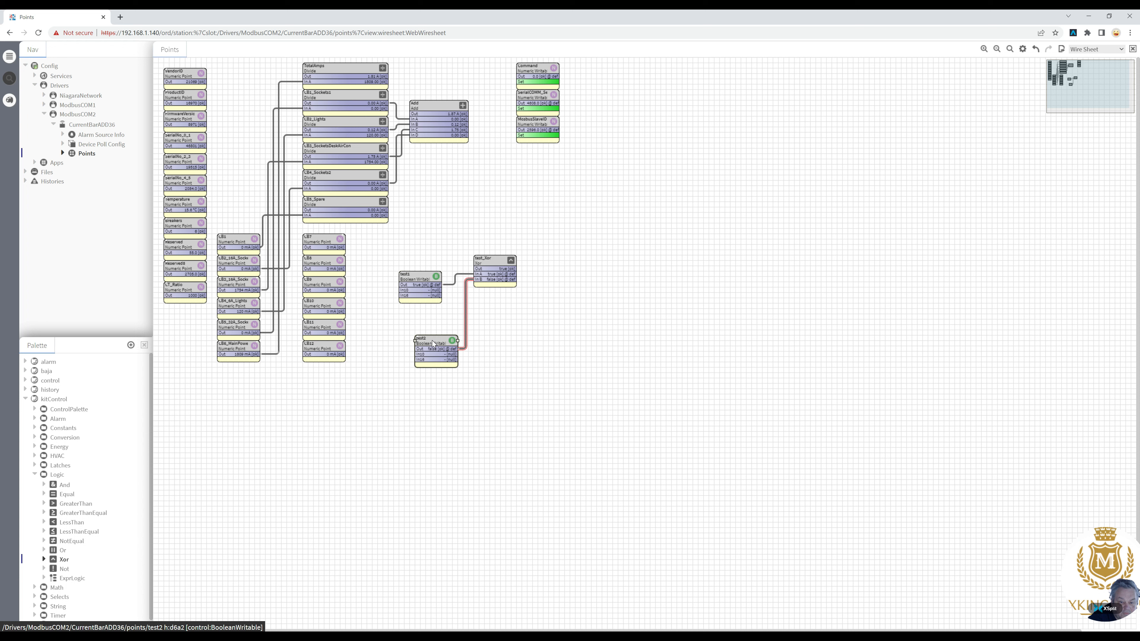
right_click(433, 343)
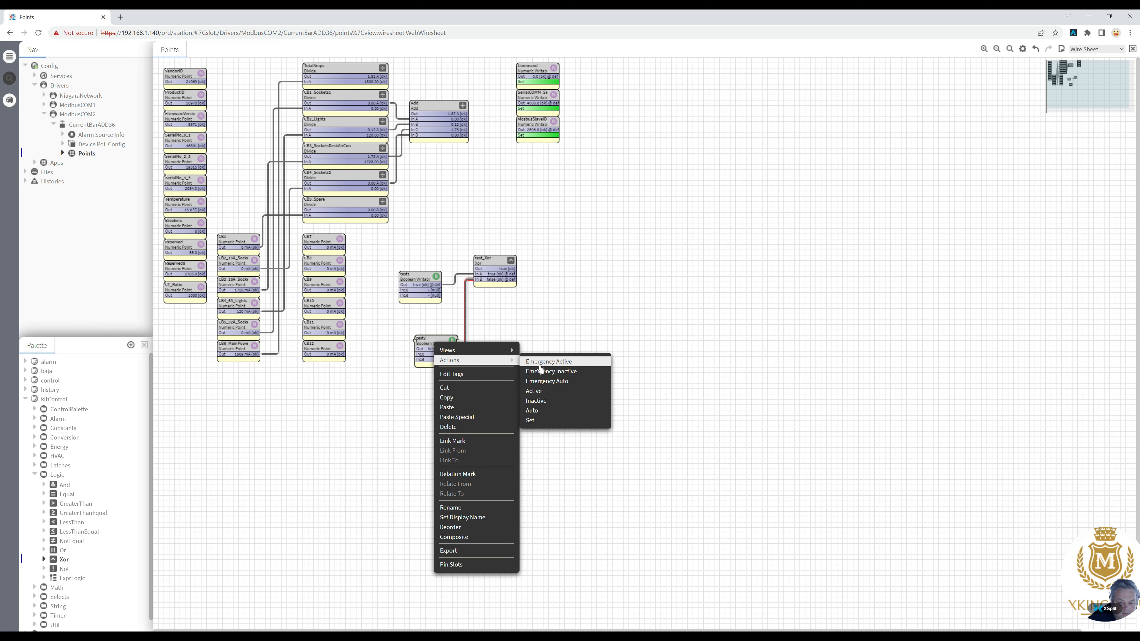
left_click(532, 420)
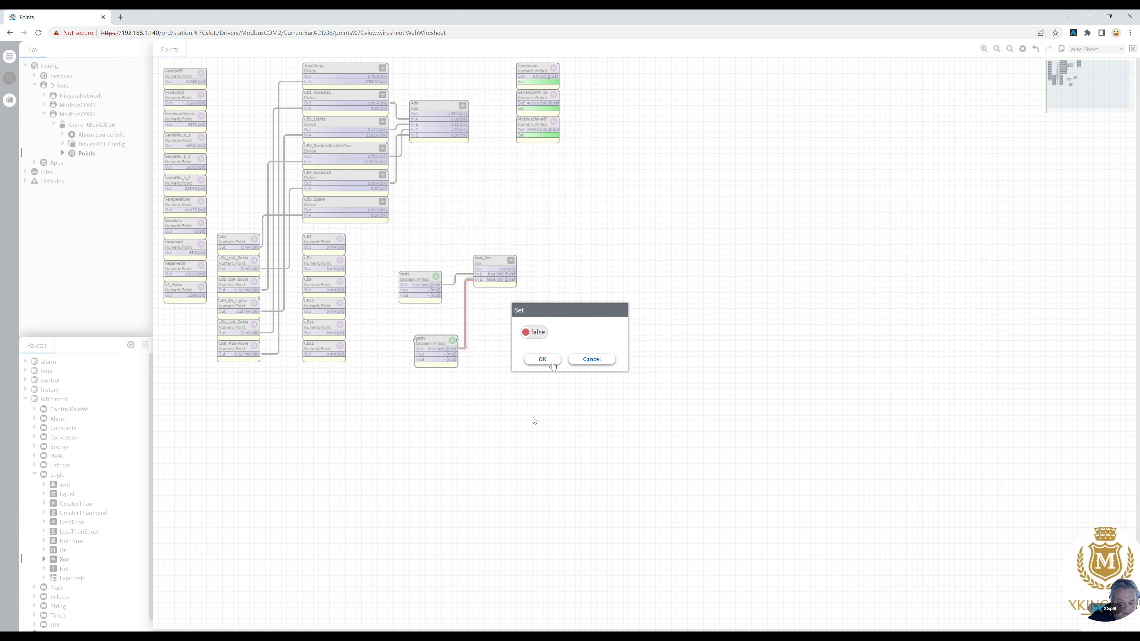
left_click(537, 334)
left_click(542, 359)
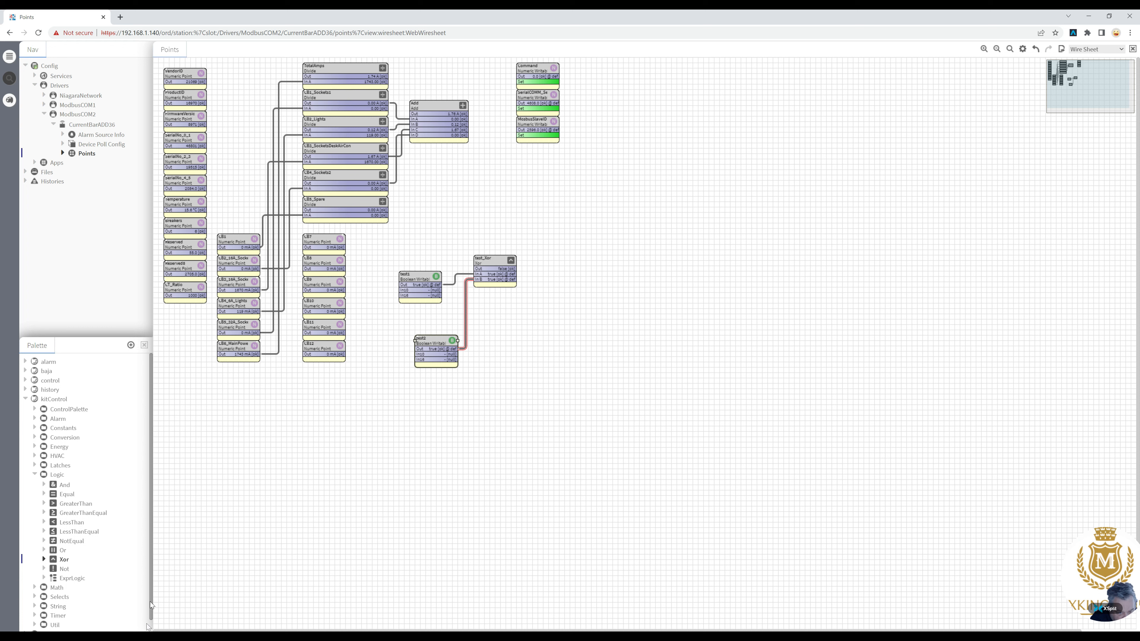
Add a BooleanDelay block from the kitControl timers to the empty area beside test_Xor and name it Wait30Sec
scroll(145, 613, "down", 2)
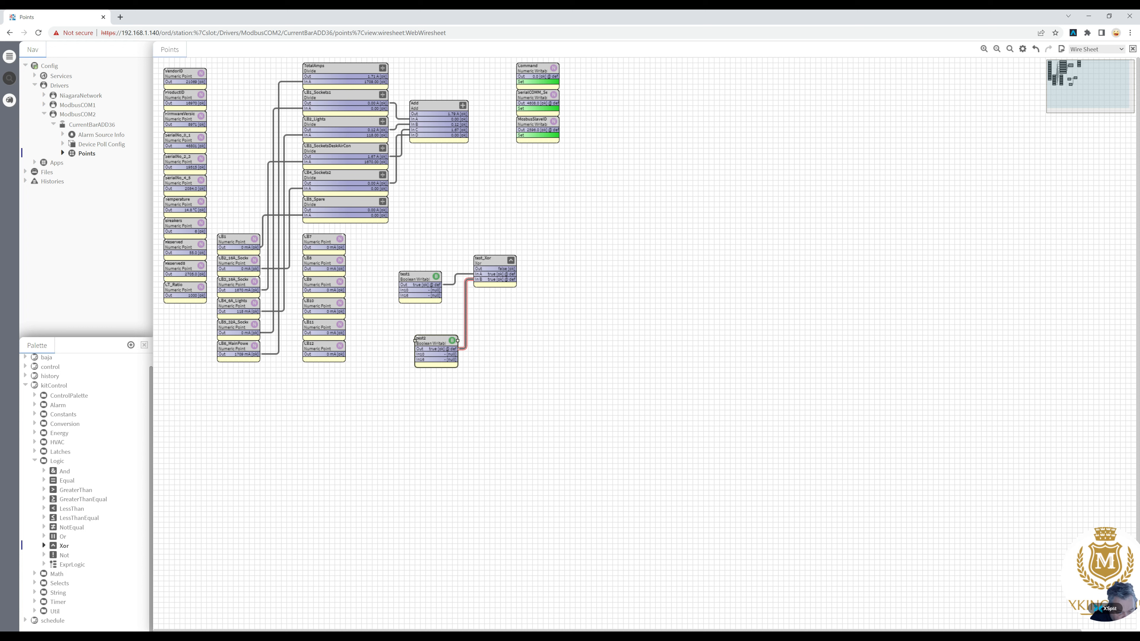
left_click(35, 602)
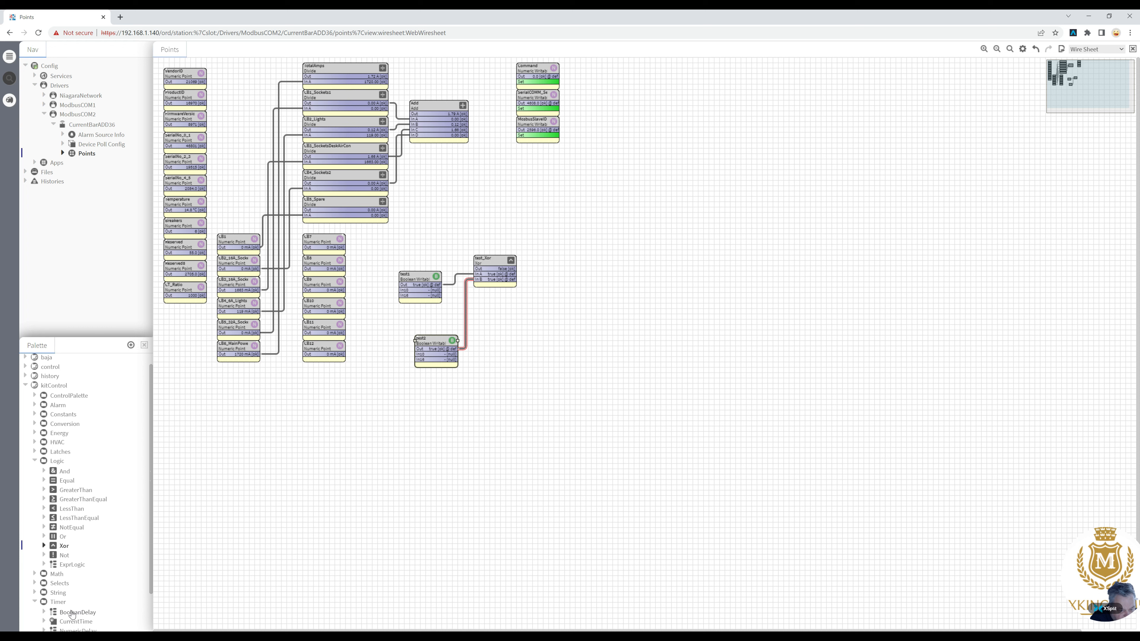
left_click_drag(72, 614, 565, 285)
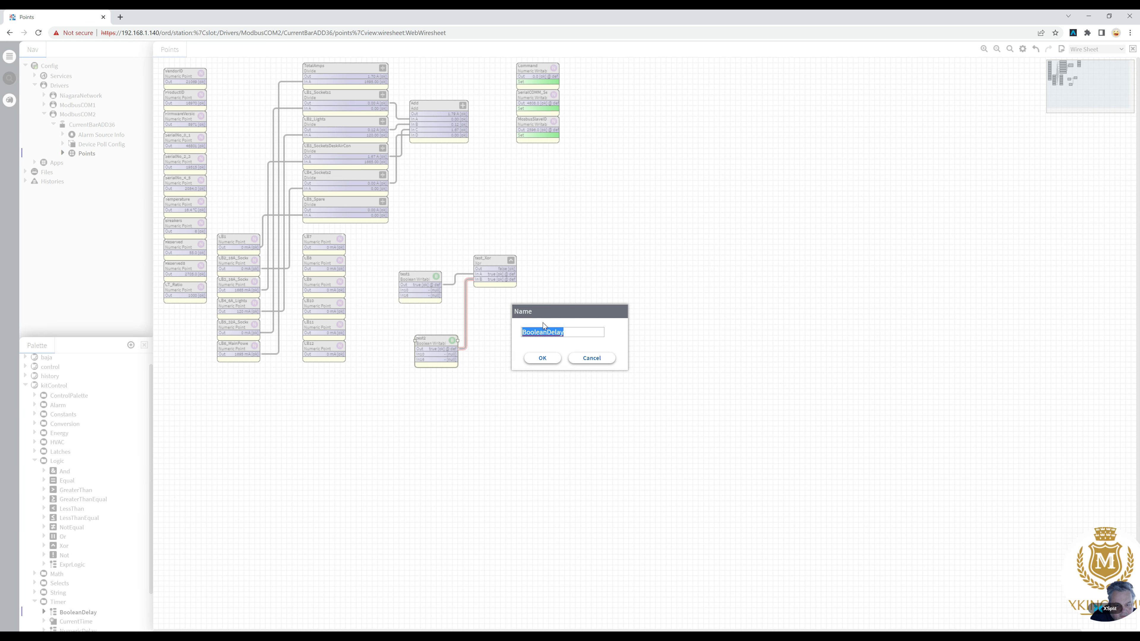
type("wAIT30SEC")
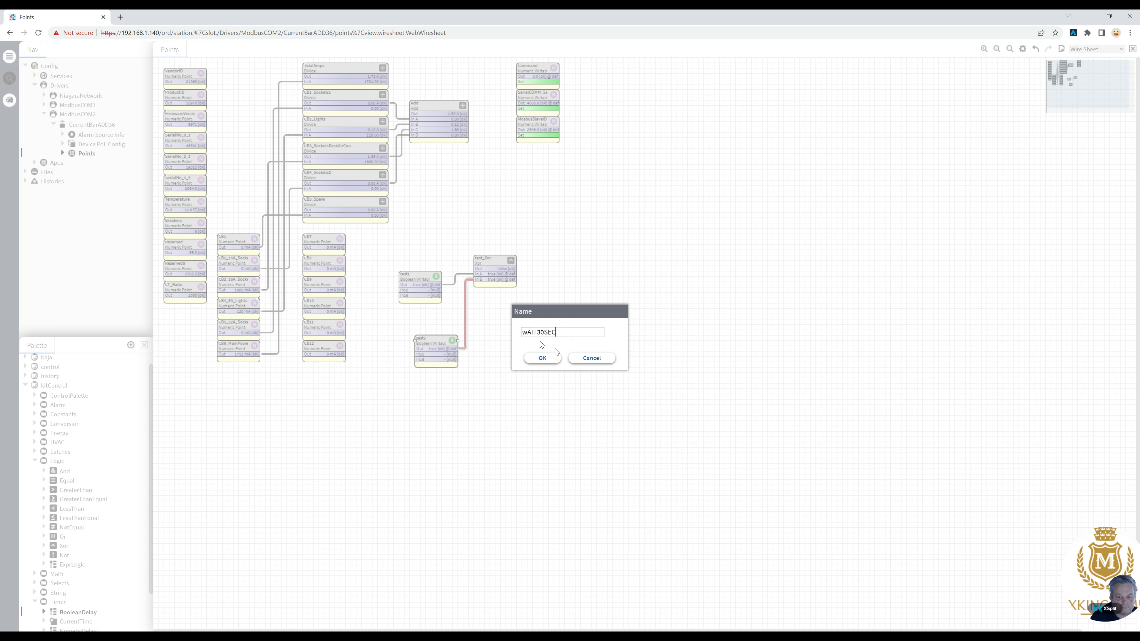
left_click_drag(562, 333, 395, 348)
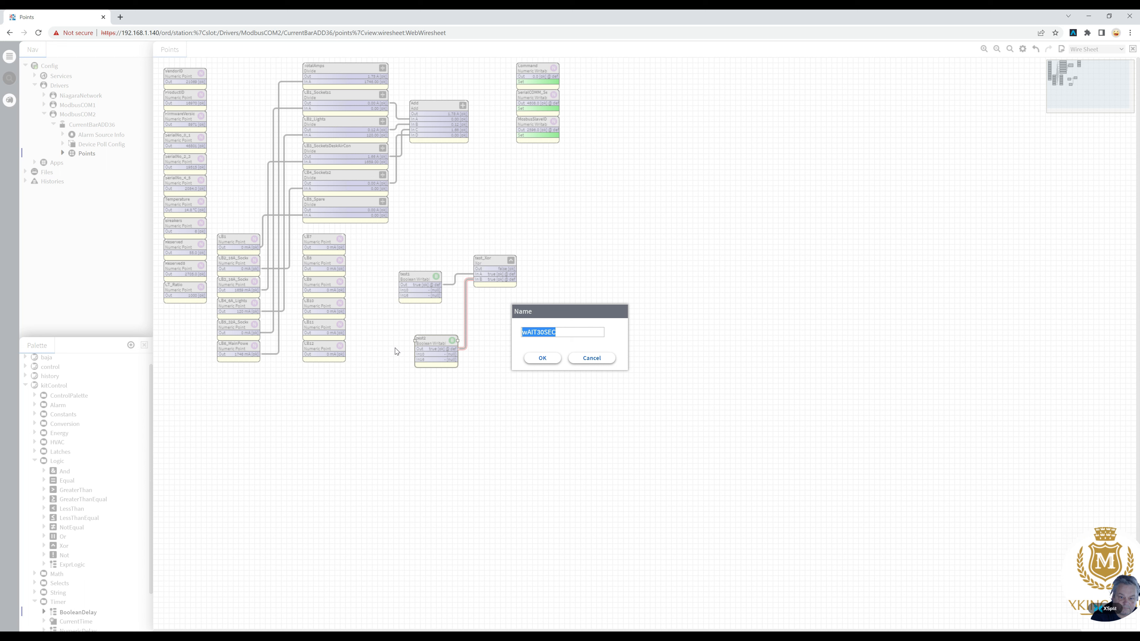
type("Wait")
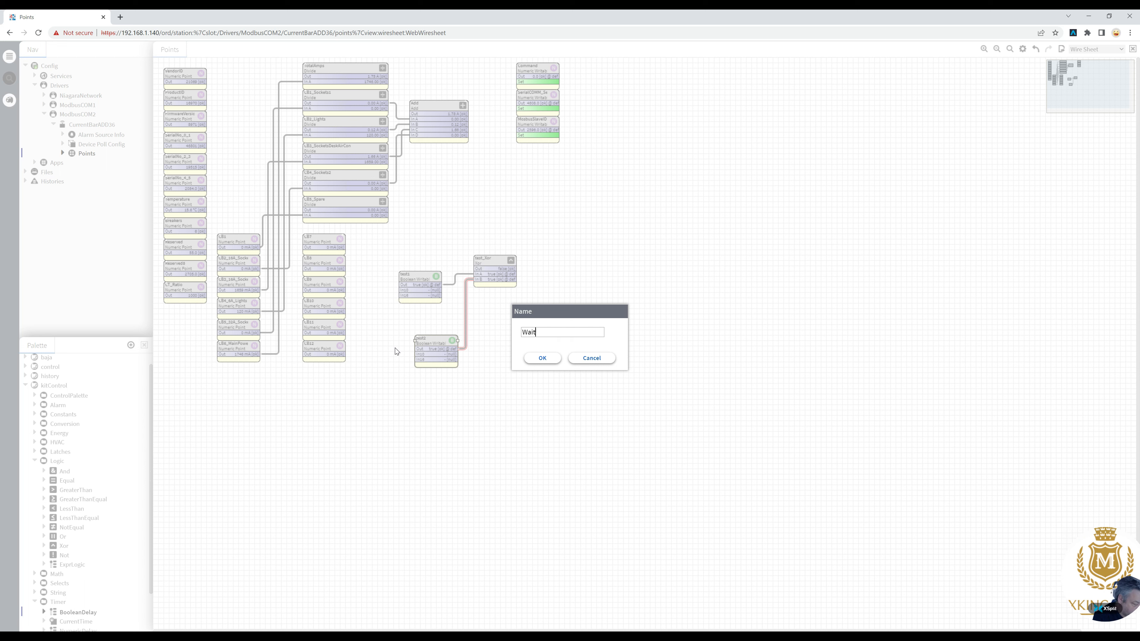
type("30Sec")
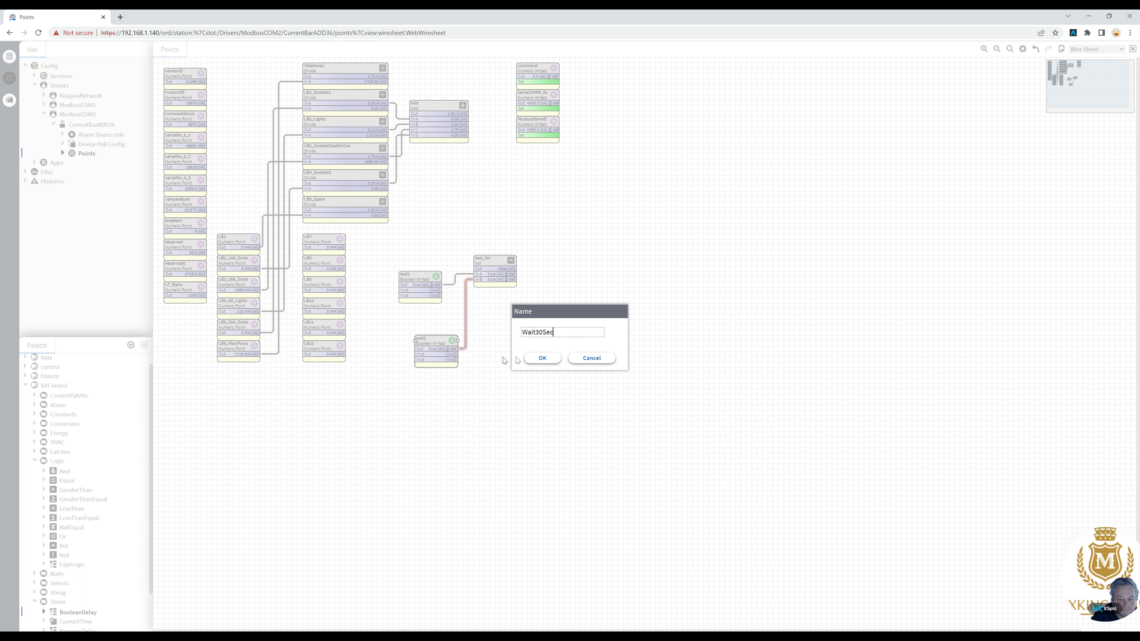
left_click(532, 360)
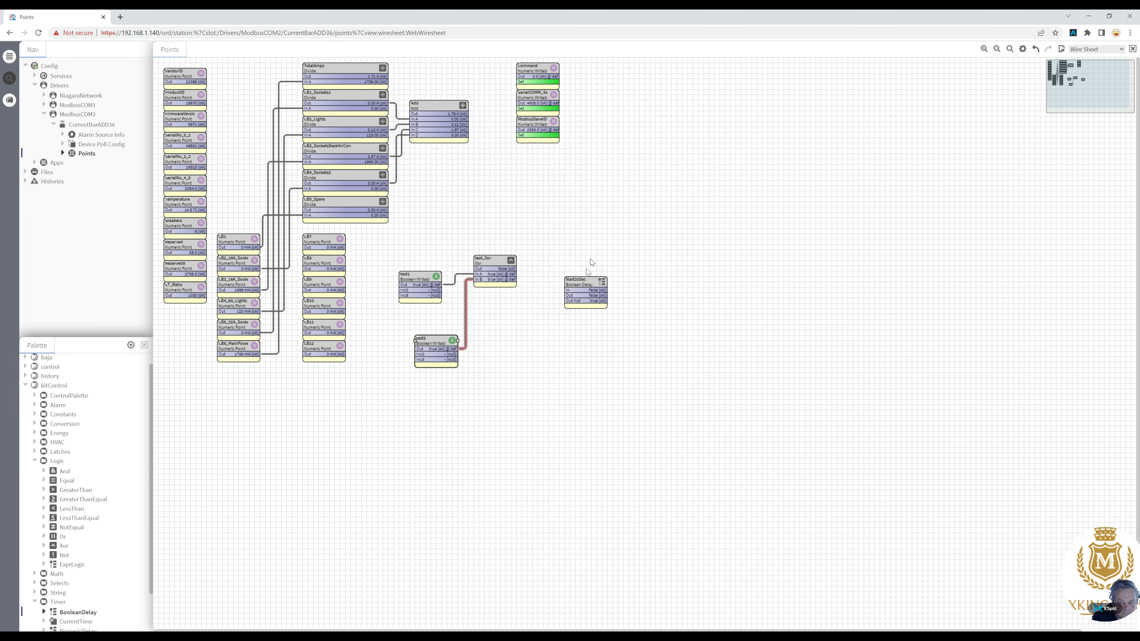
Set the On Delay of the Wait30Sec block to 30 seconds and save the change
double_click(581, 286)
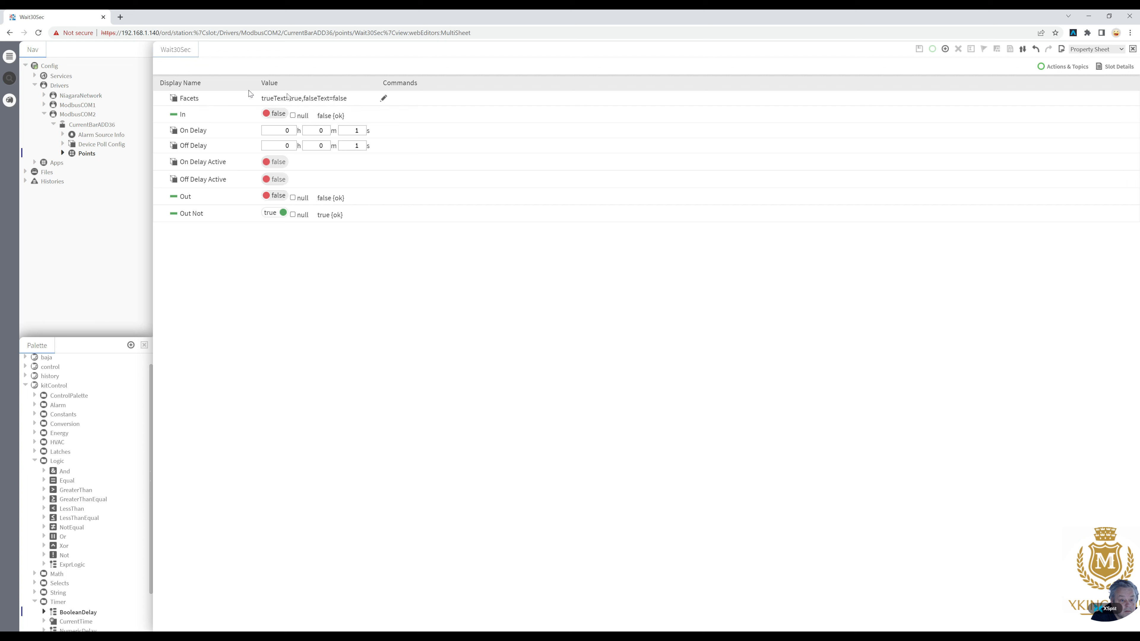
double_click(361, 130)
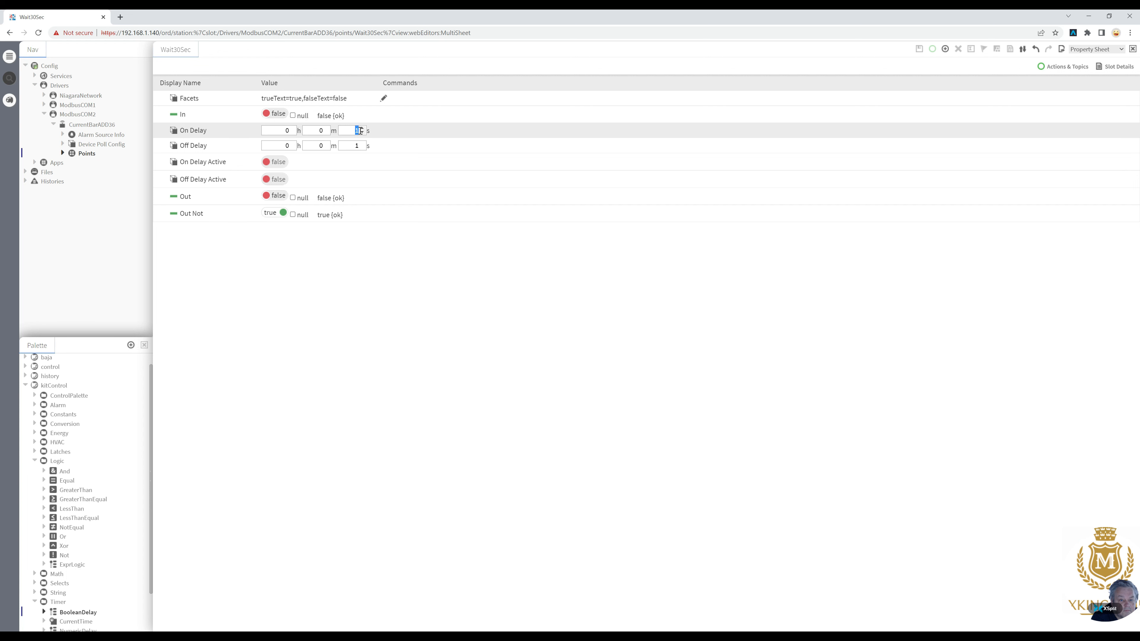
type("30")
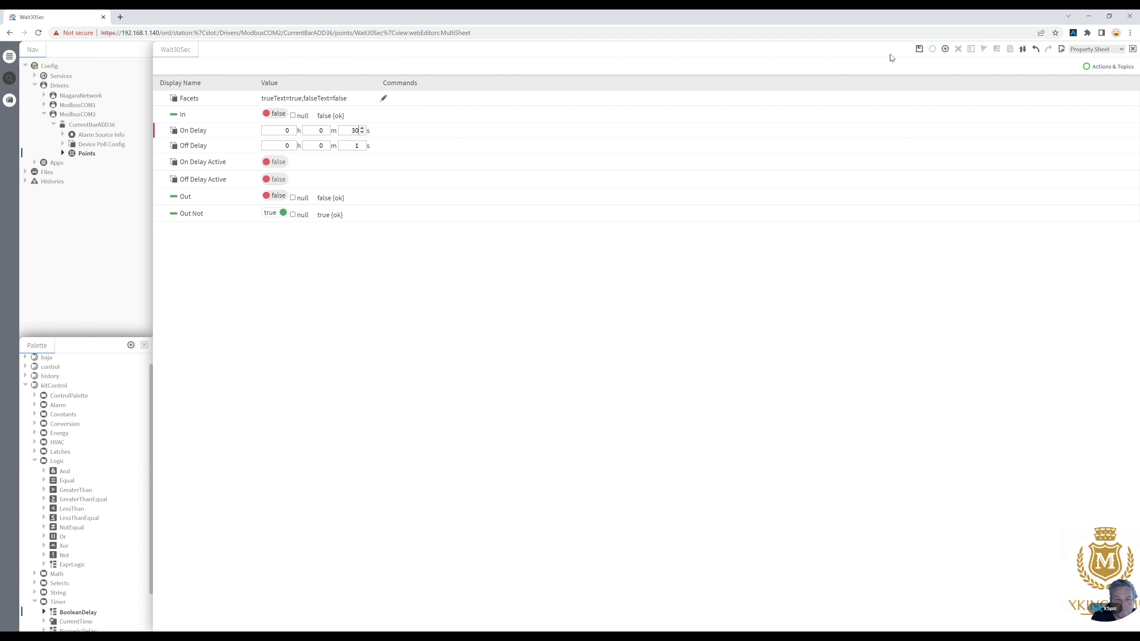
left_click(916, 54)
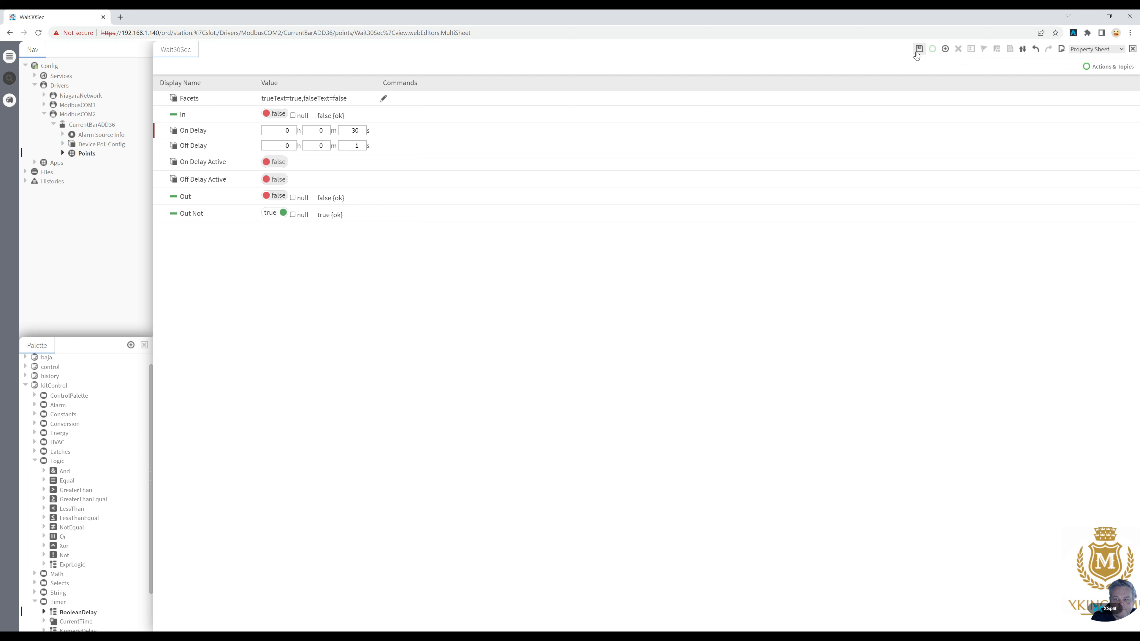
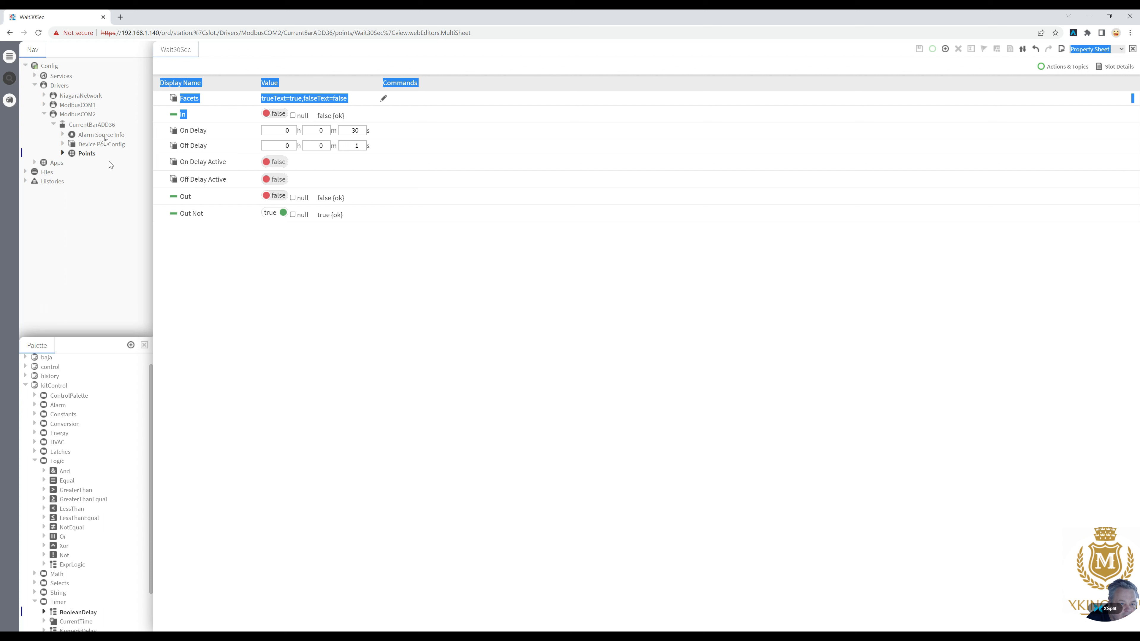
Return to the wire sheet of the Points folder and link the Out slot of test_Xor to the In slot of Wait30Sec
right_click(84, 159)
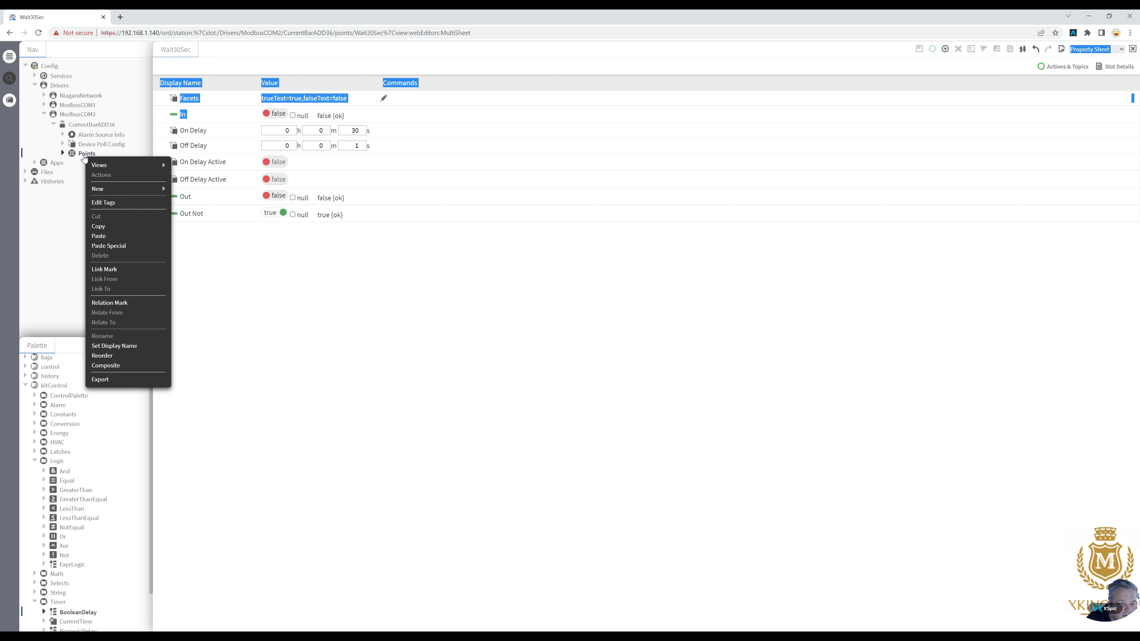
mouse_move(128, 171)
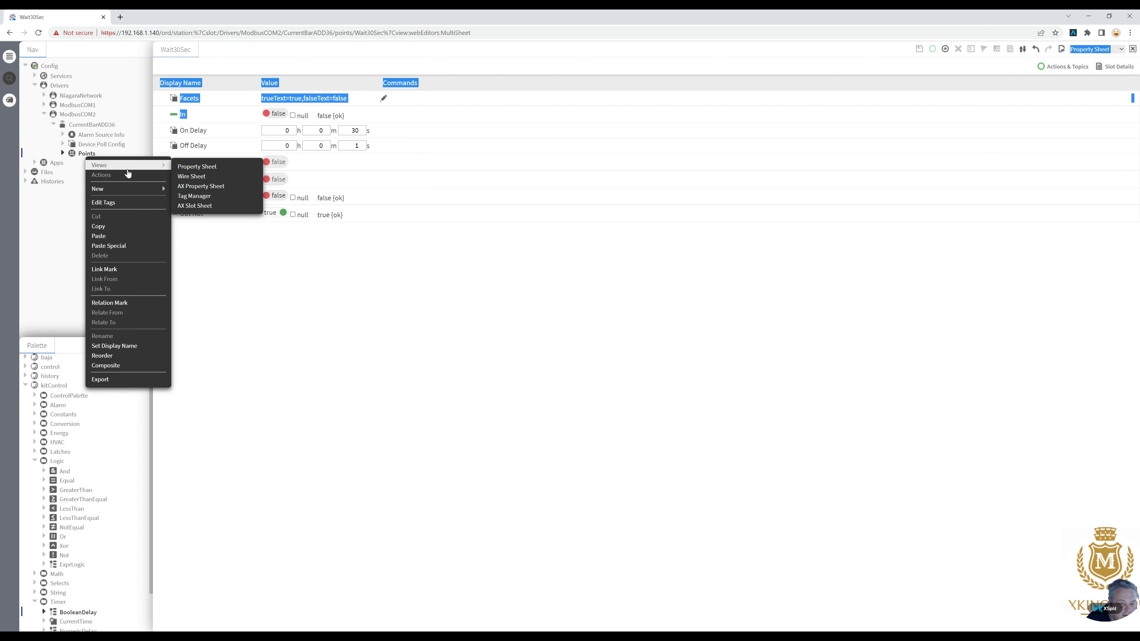
left_click(211, 180)
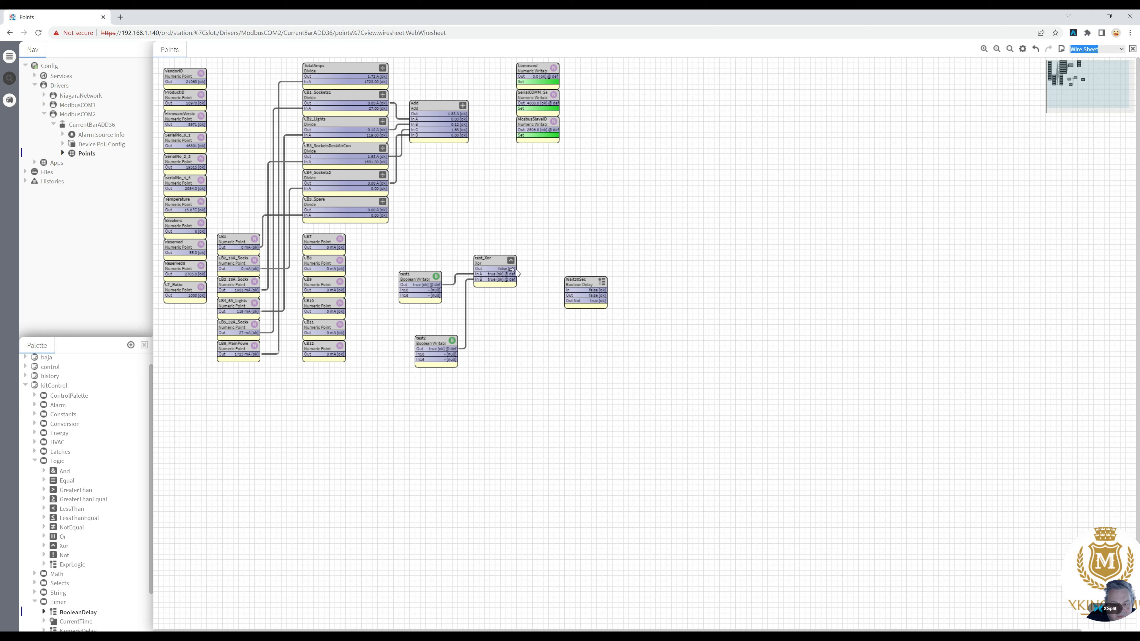
left_click_drag(511, 269, 577, 293)
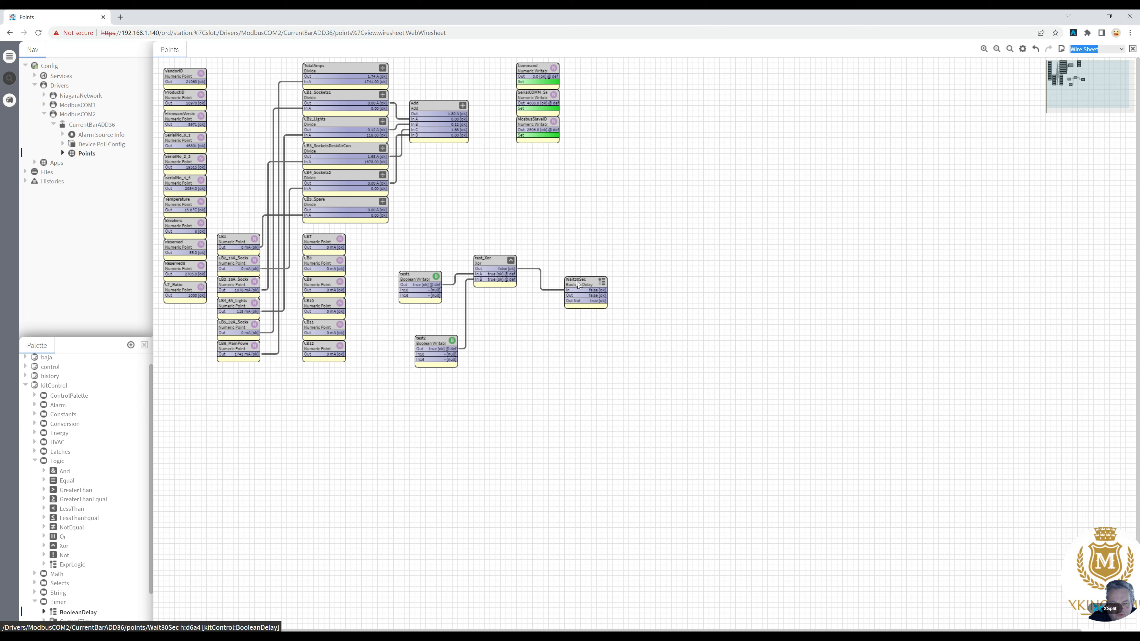
Move the Wait30Sec block closer to test_Xor and unpin its Out Not slot
left_click_drag(577, 283, 551, 255)
right_click(551, 256)
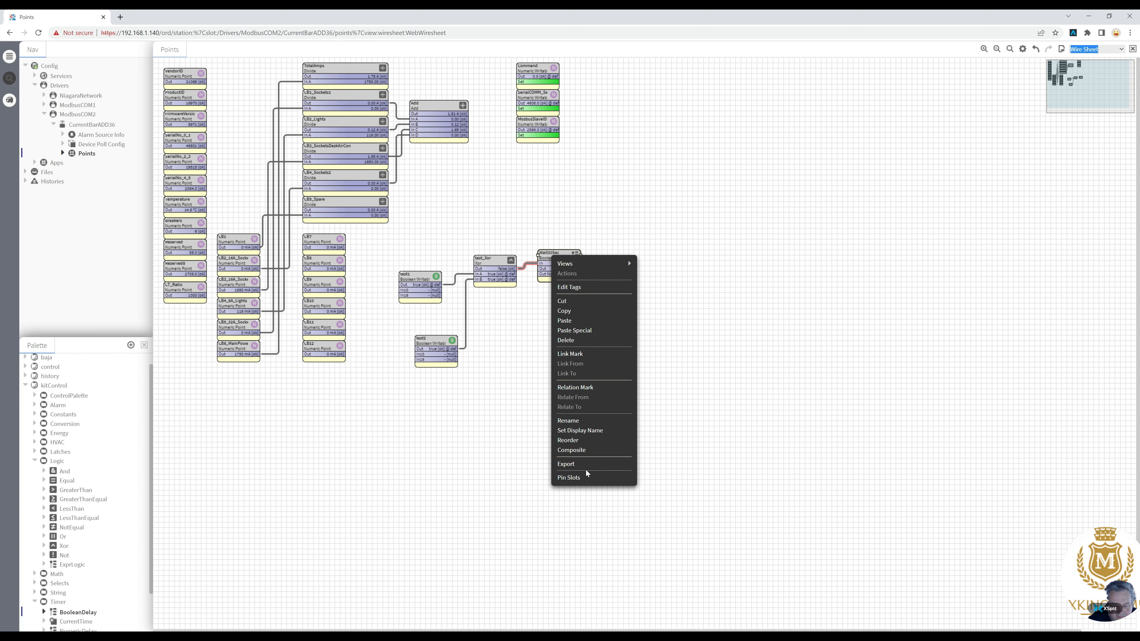
left_click(570, 477)
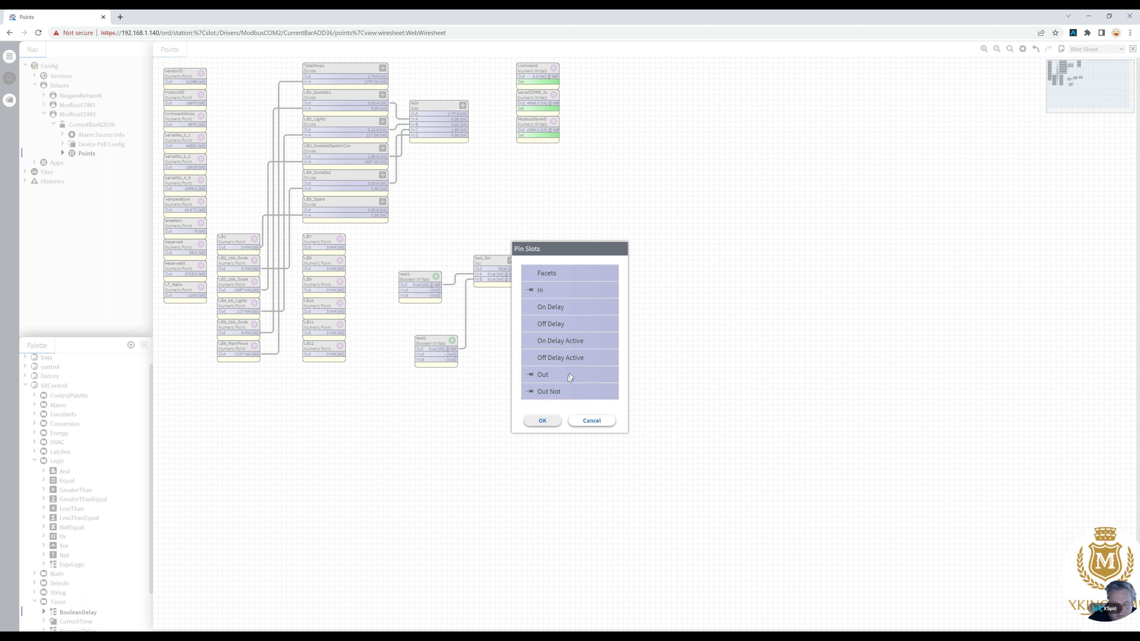
left_click(554, 392)
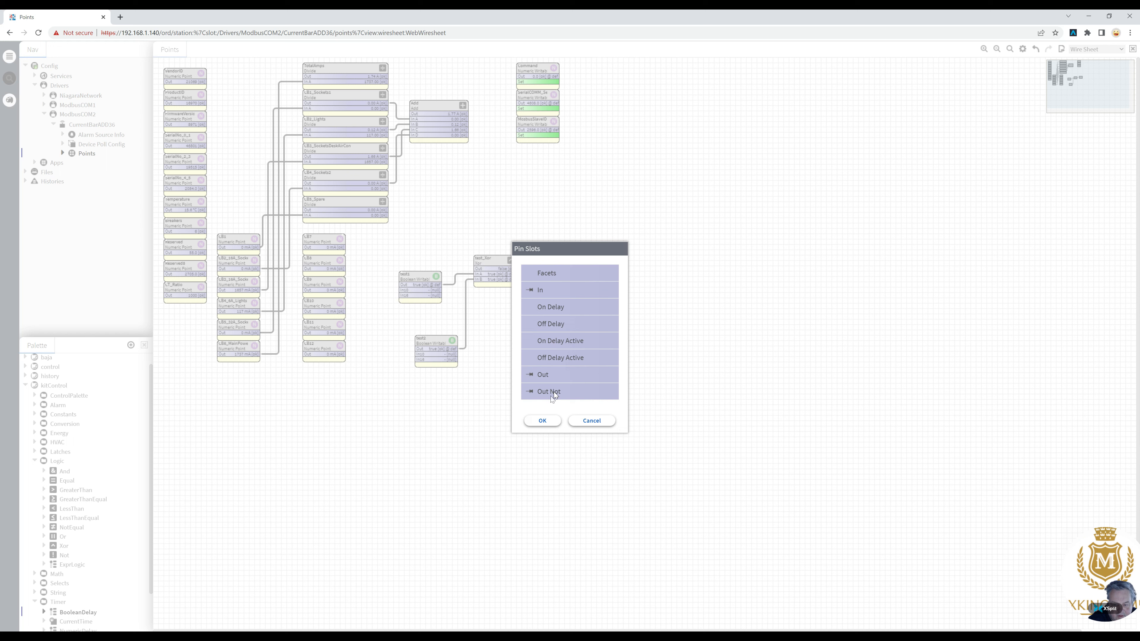
left_click(543, 421)
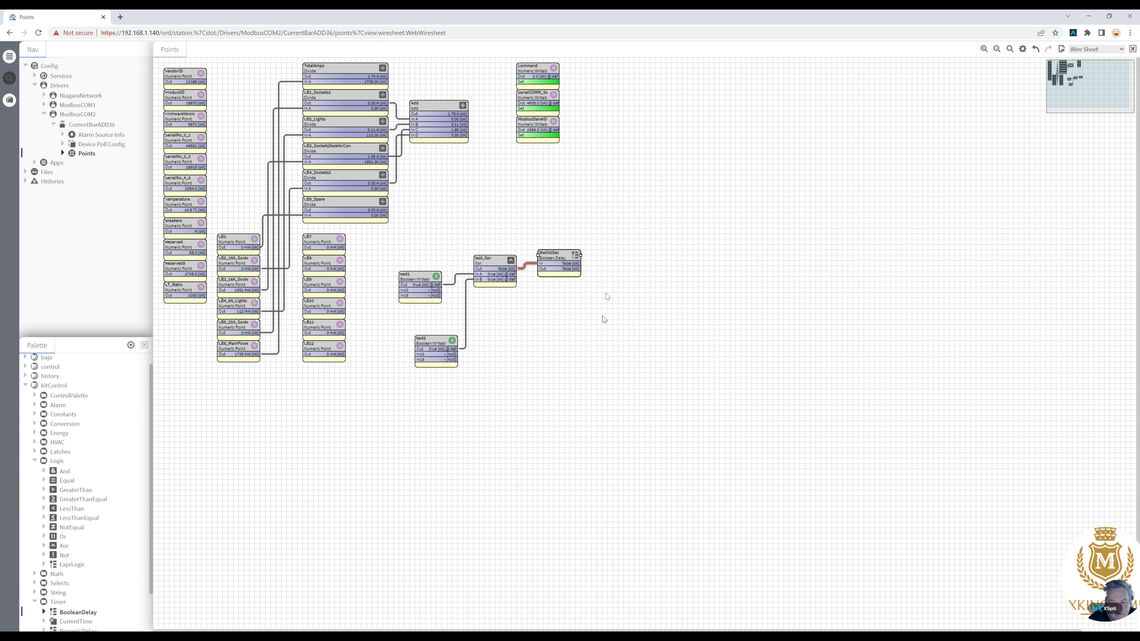
right_click(611, 270)
mouse_move(640, 286)
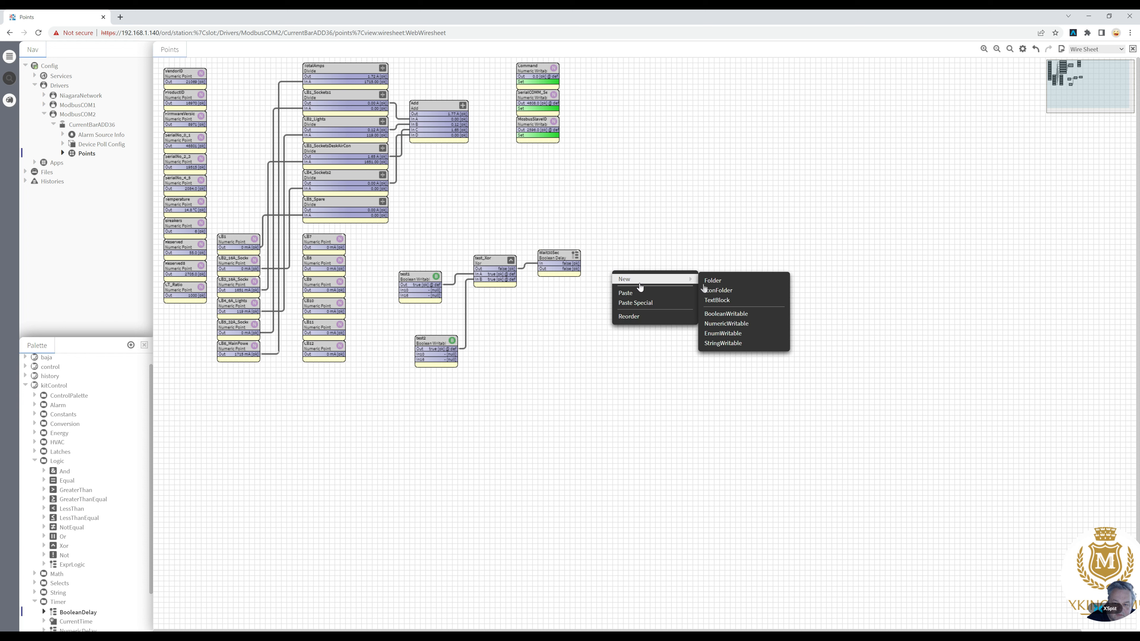
left_click(716, 324)
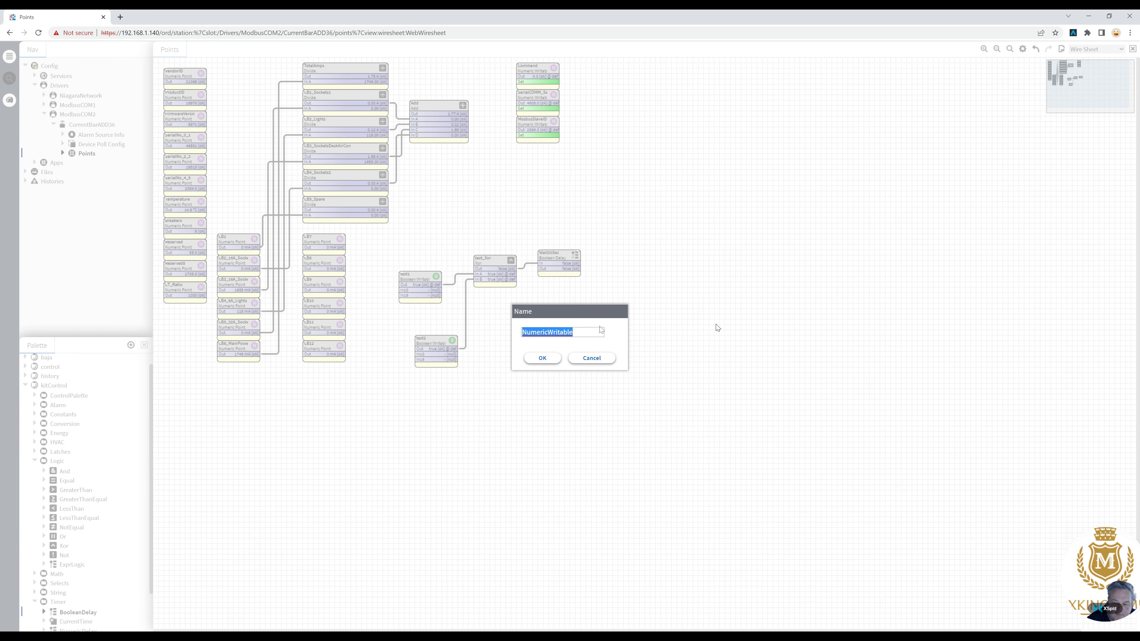
left_click(587, 361)
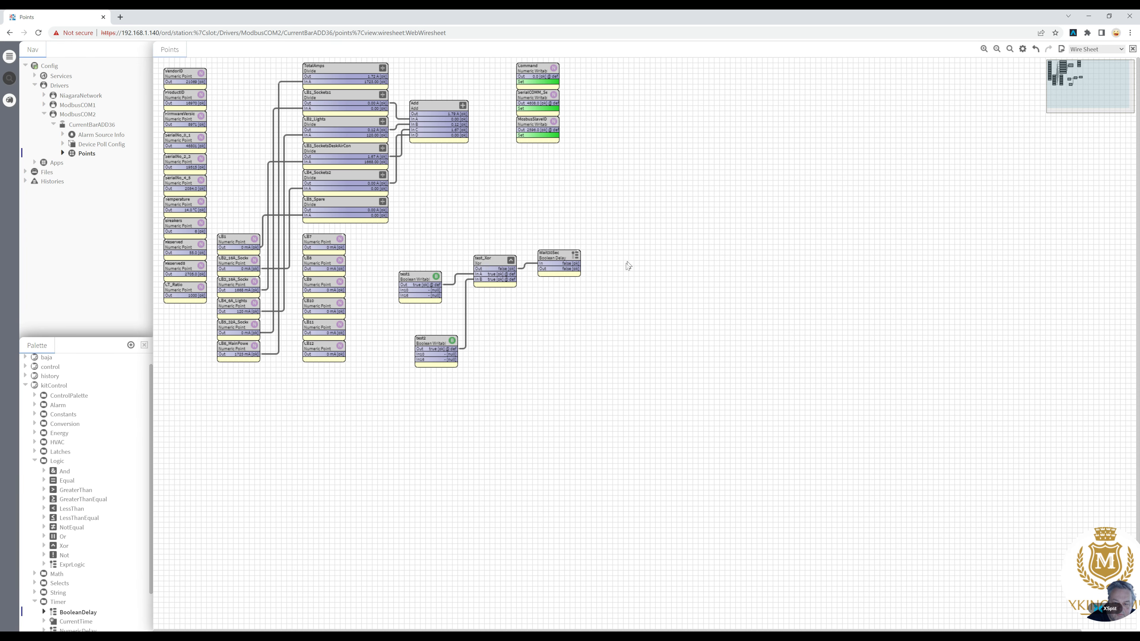
Add a BooleanWritable named PumpMismatchAlarm, link the Wait30Sec Out slot to its upper input, and align it beside the delay block
right_click(626, 264)
mouse_move(654, 277)
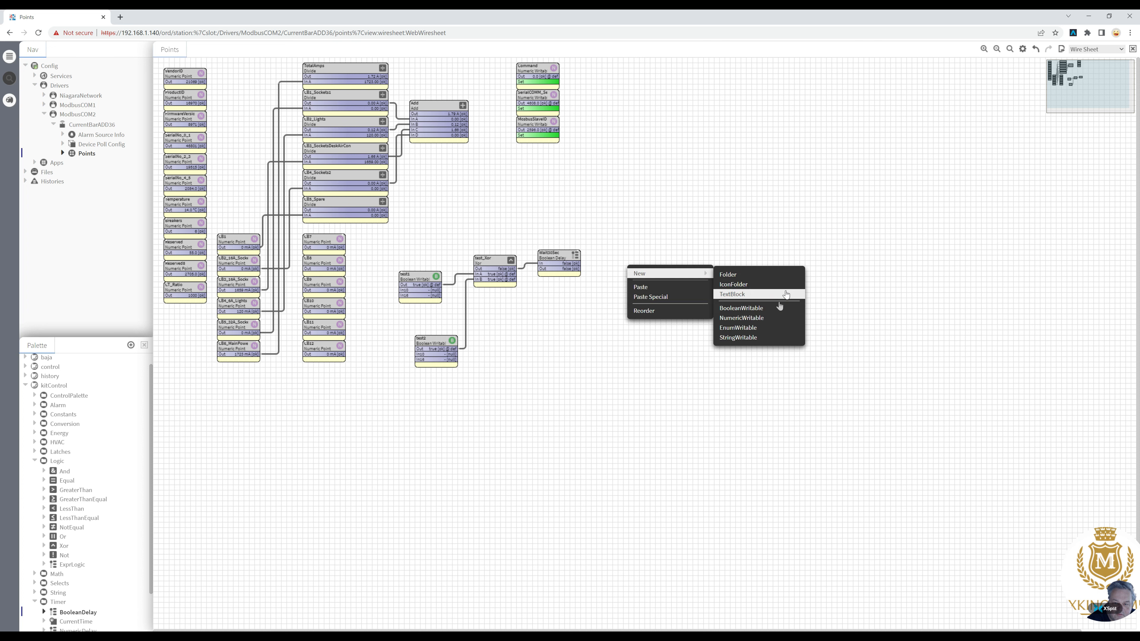
left_click(775, 308)
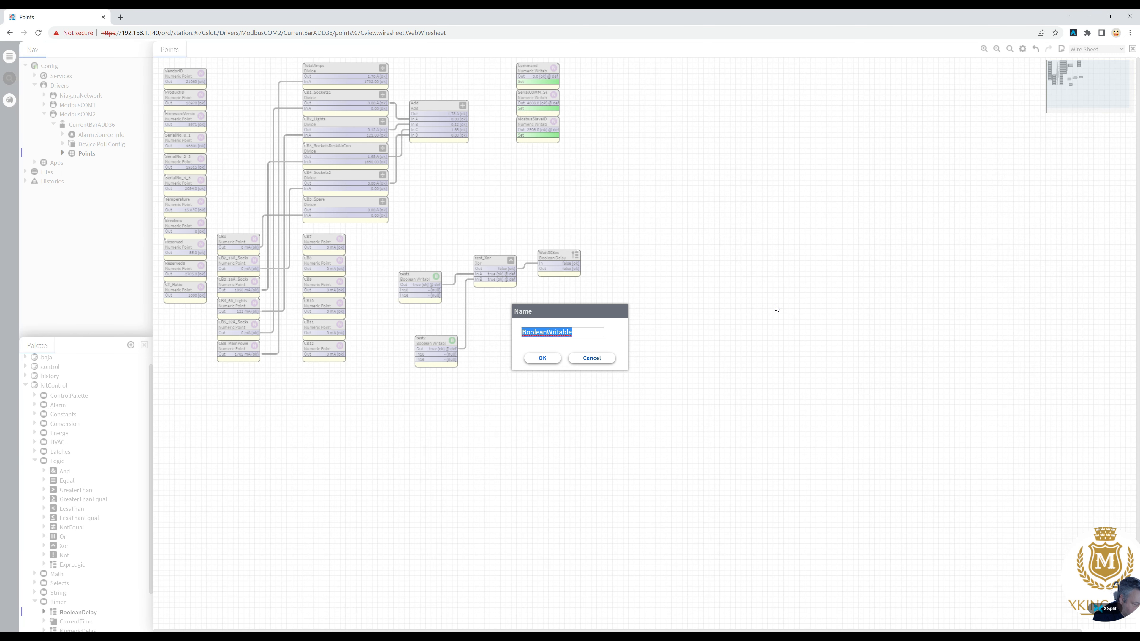
type("PumpMismatch")
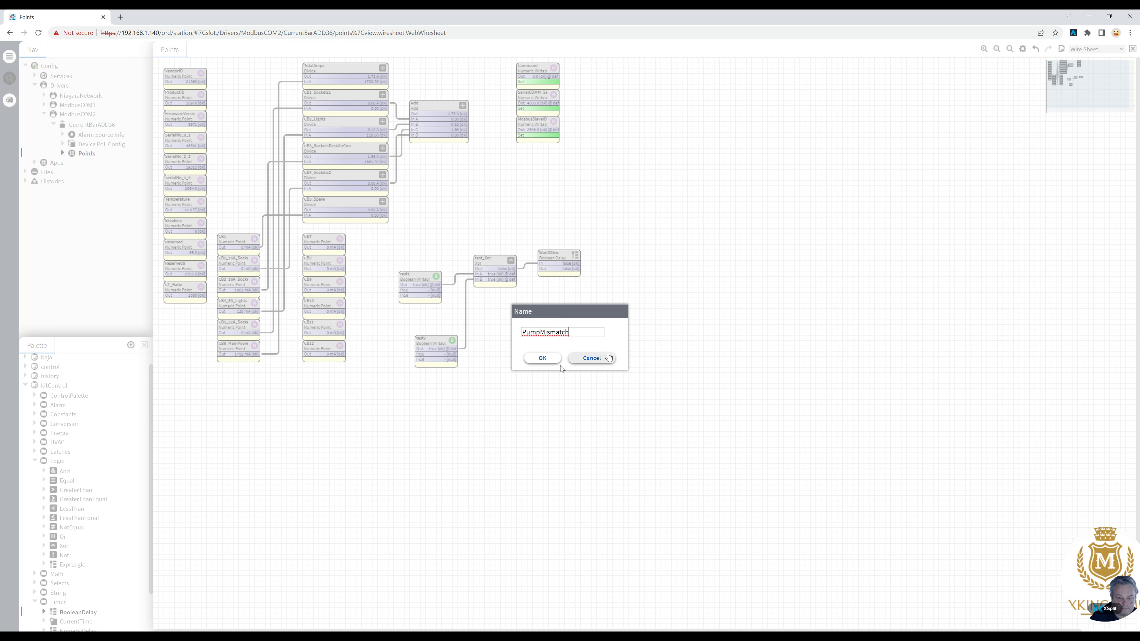
type("Alarm")
left_click(544, 357)
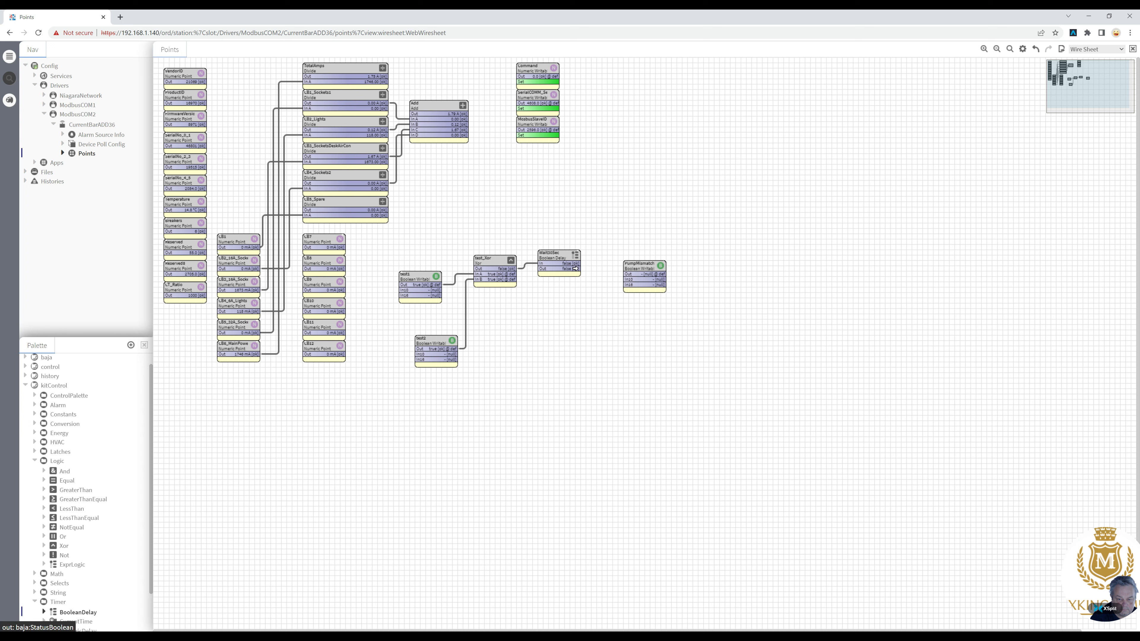
left_click_drag(575, 268, 635, 283)
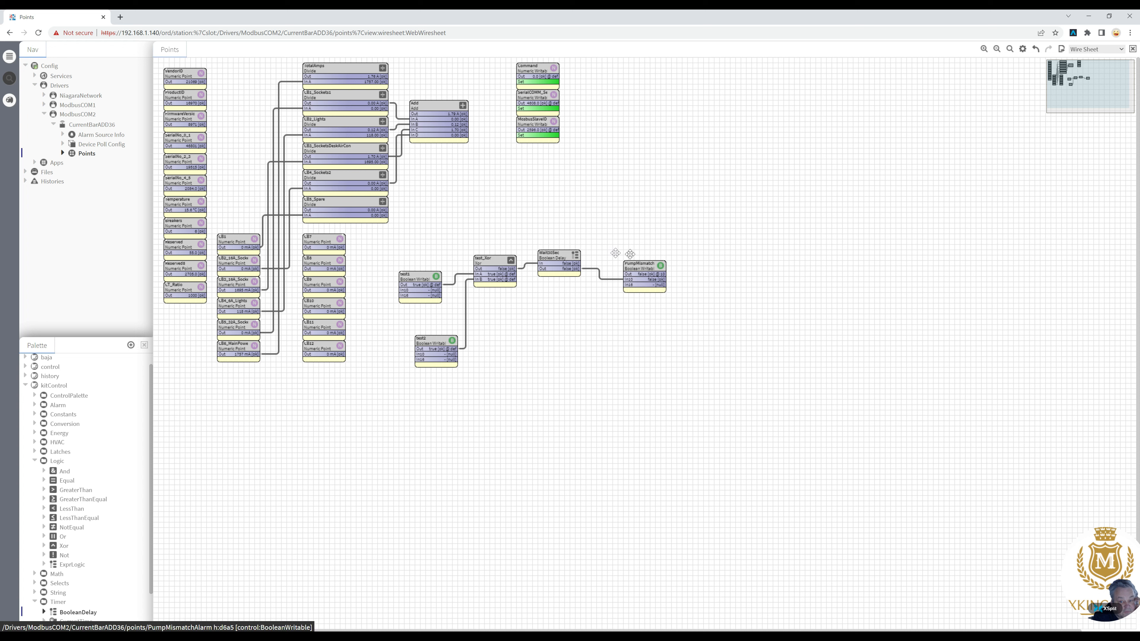
left_click_drag(630, 253, 610, 254)
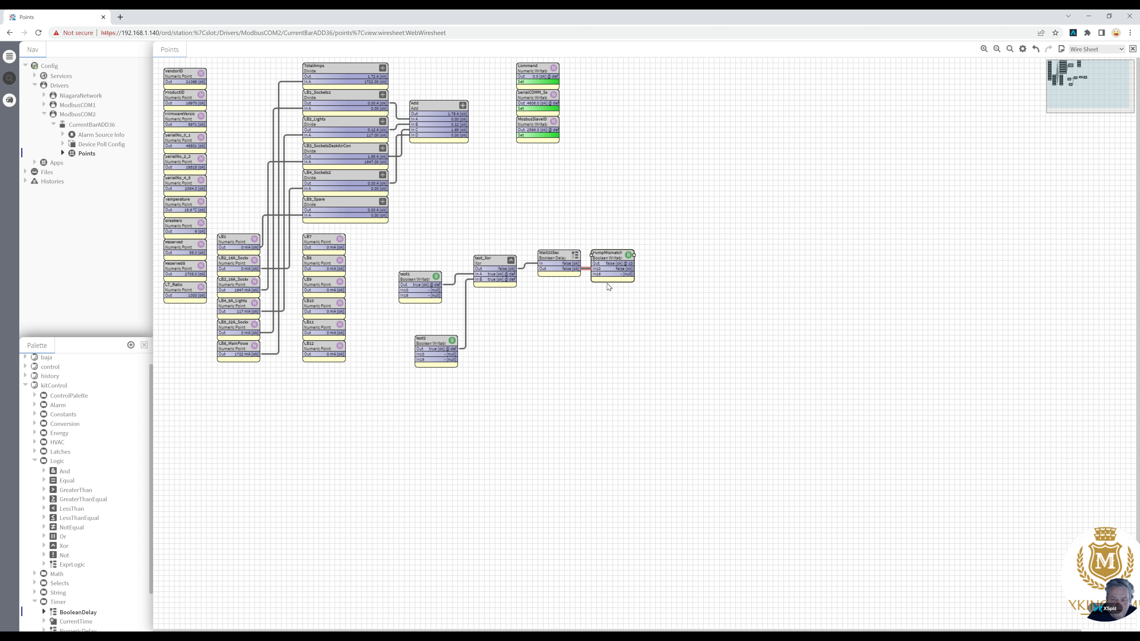
Rename the test2 point as Flow_Run_DP
right_click(422, 342)
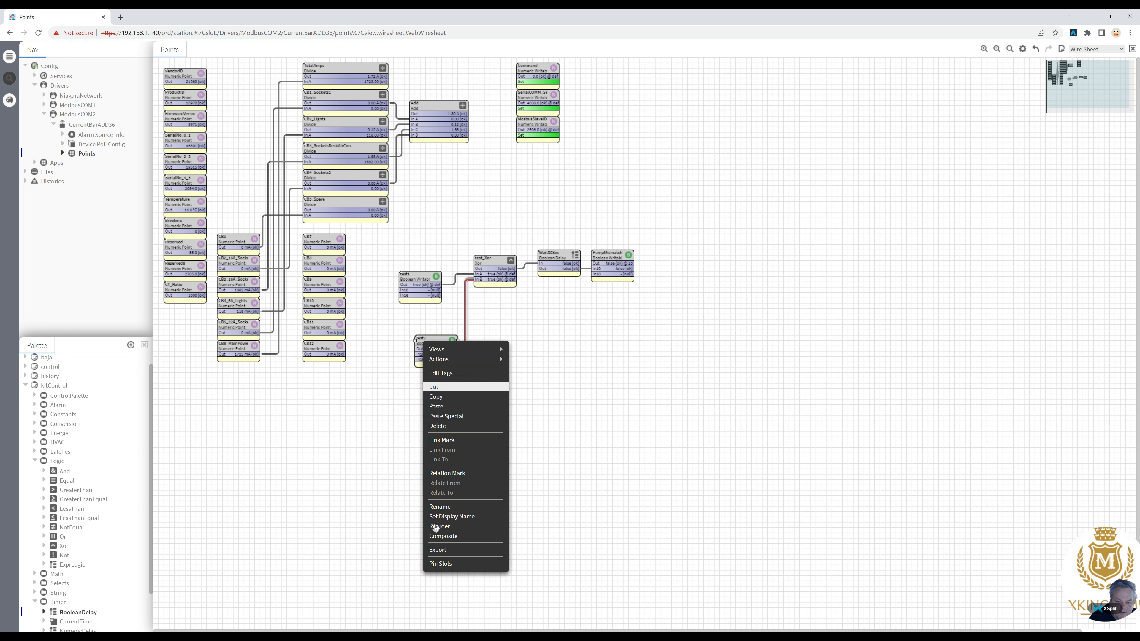
left_click(440, 507)
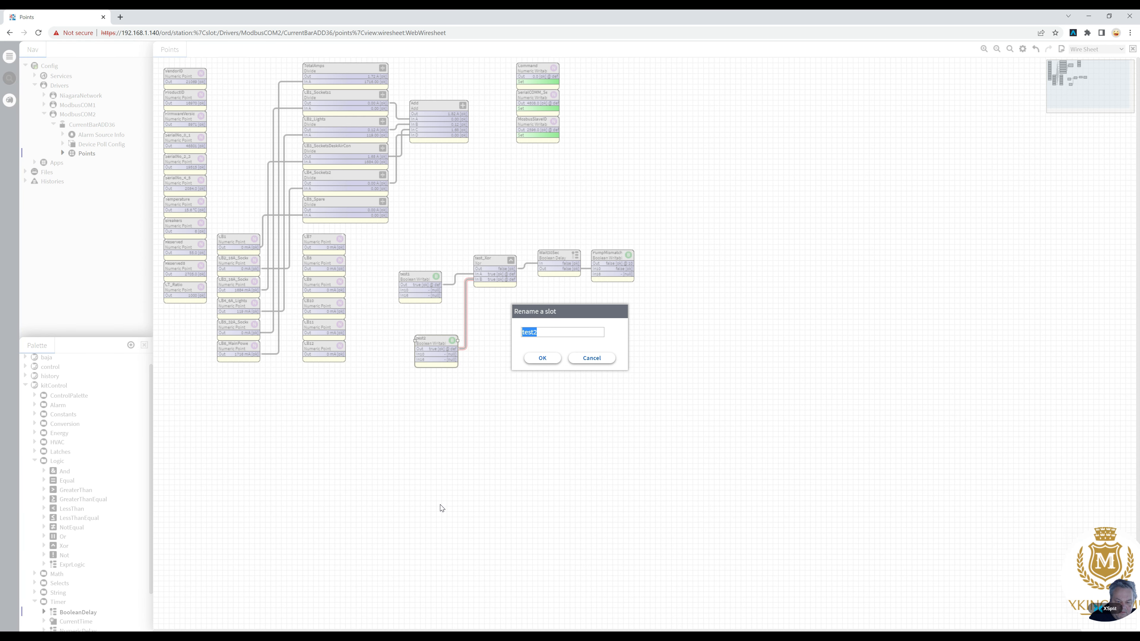
type("Flow")
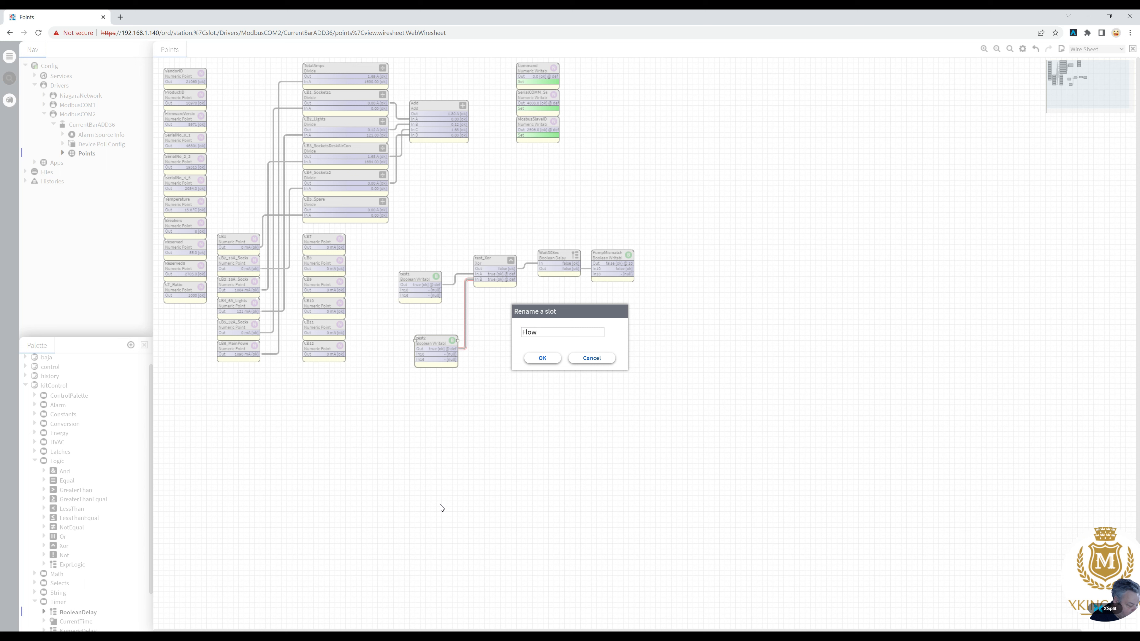
type("_Run_DP")
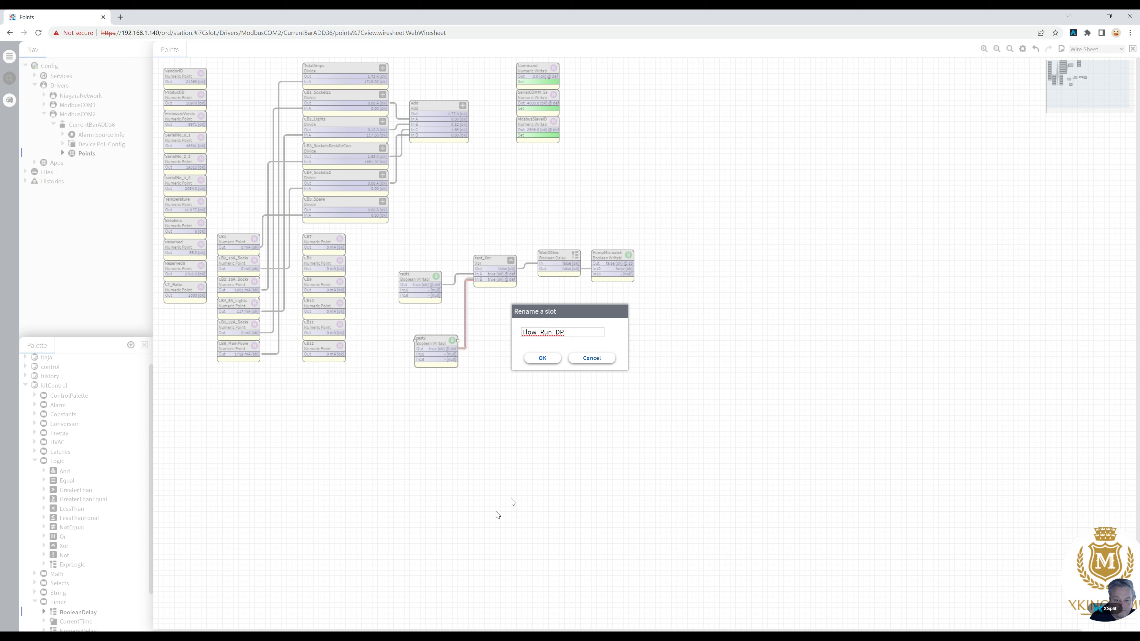
left_click(541, 363)
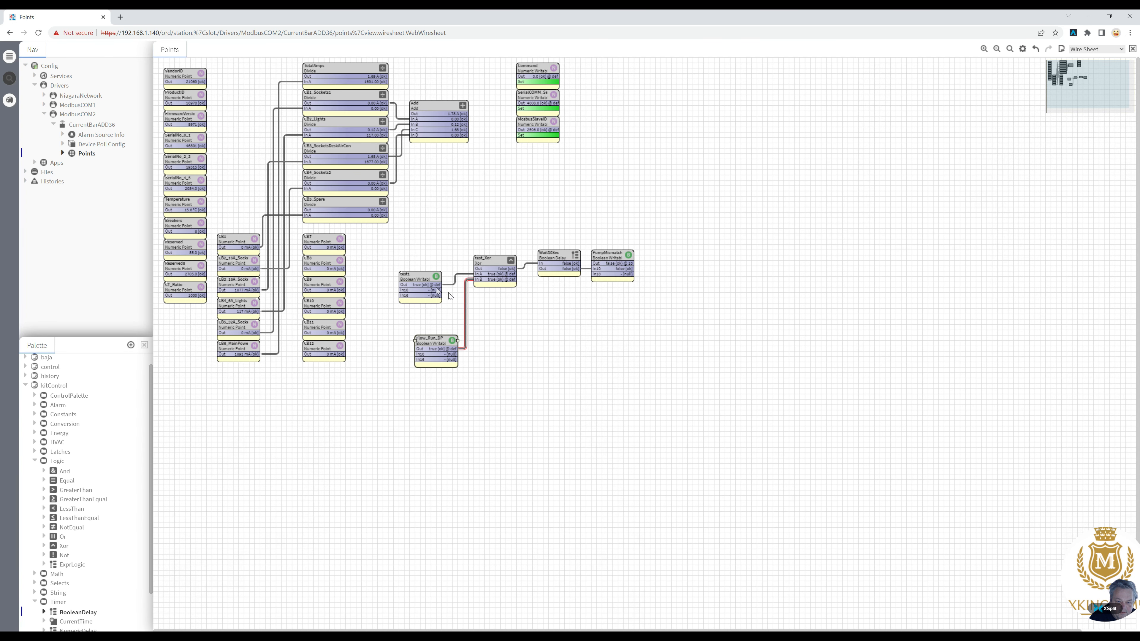
Rename the test1 point as Enable_Start
right_click(418, 273)
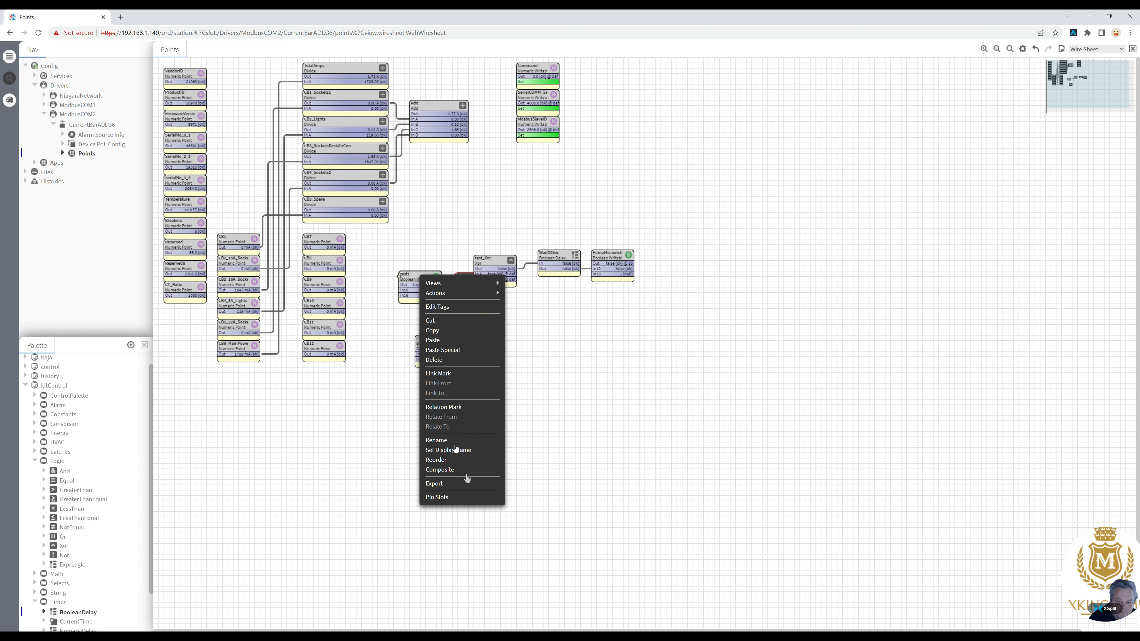
left_click(437, 441)
type("Enable_Start_")
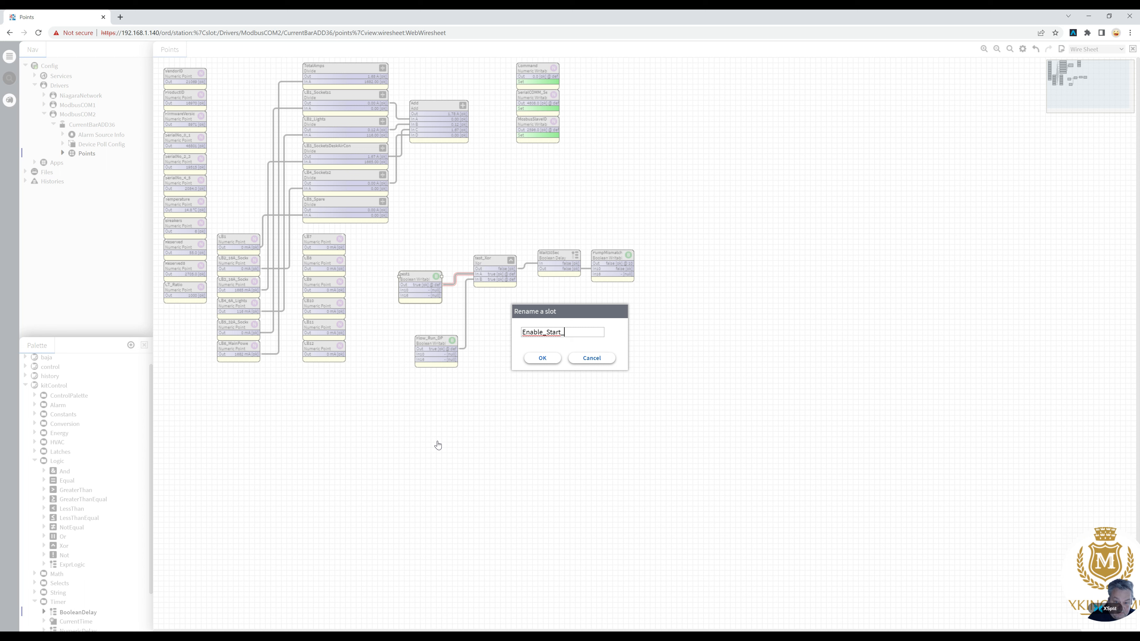
key("BackSpace")
left_click(543, 359)
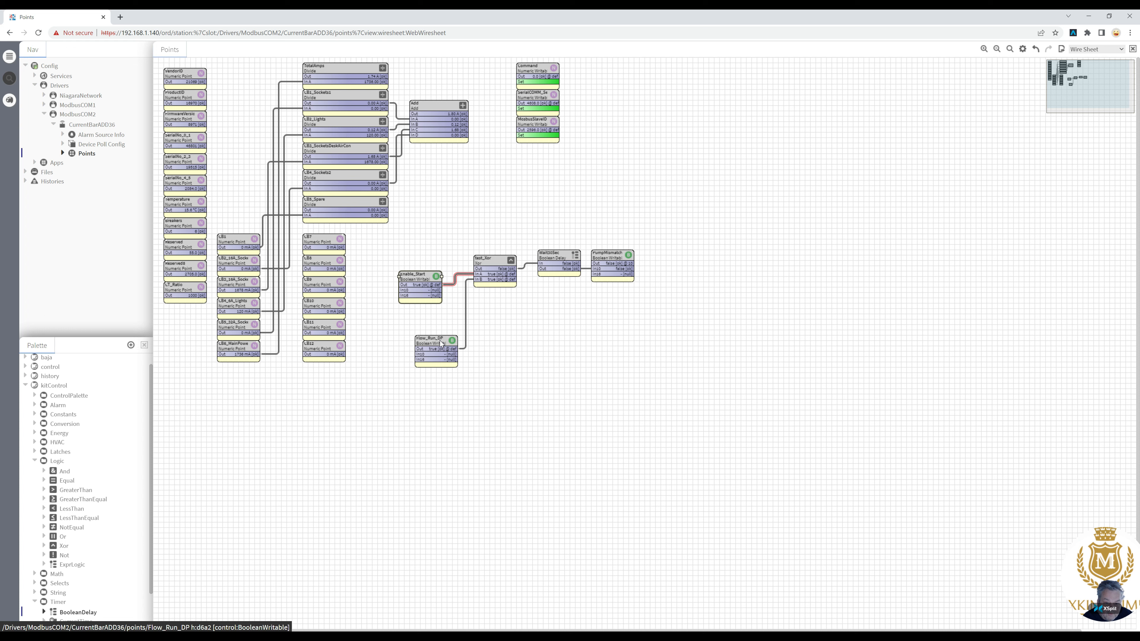
Issue the Auto action on the Flow_Run_DP point and set its value to false
right_click(441, 343)
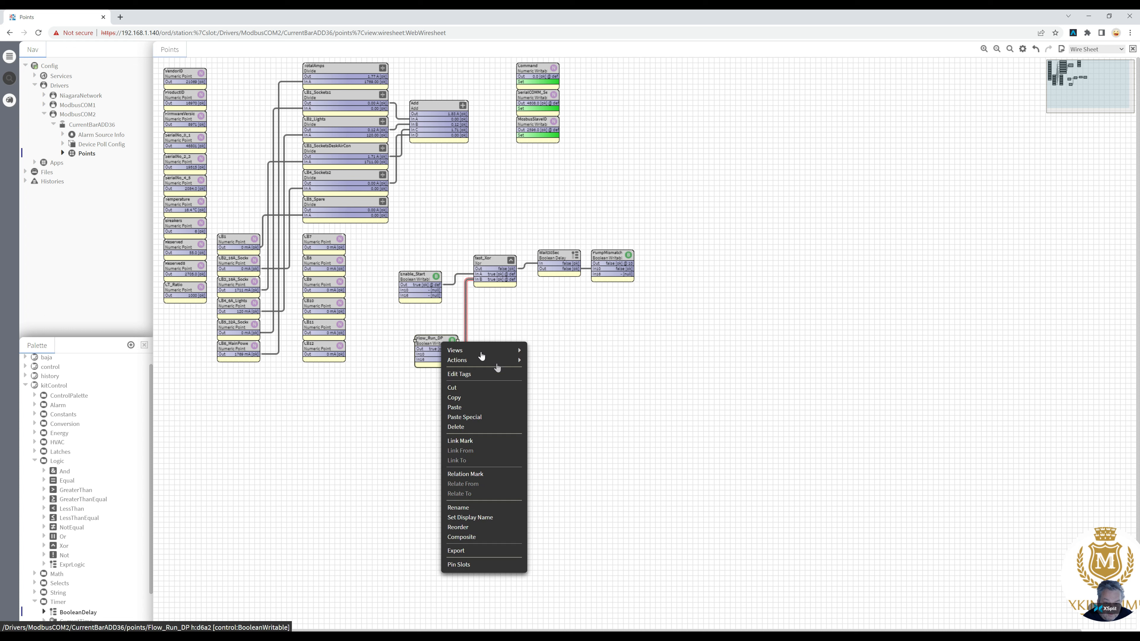
mouse_move(497, 363)
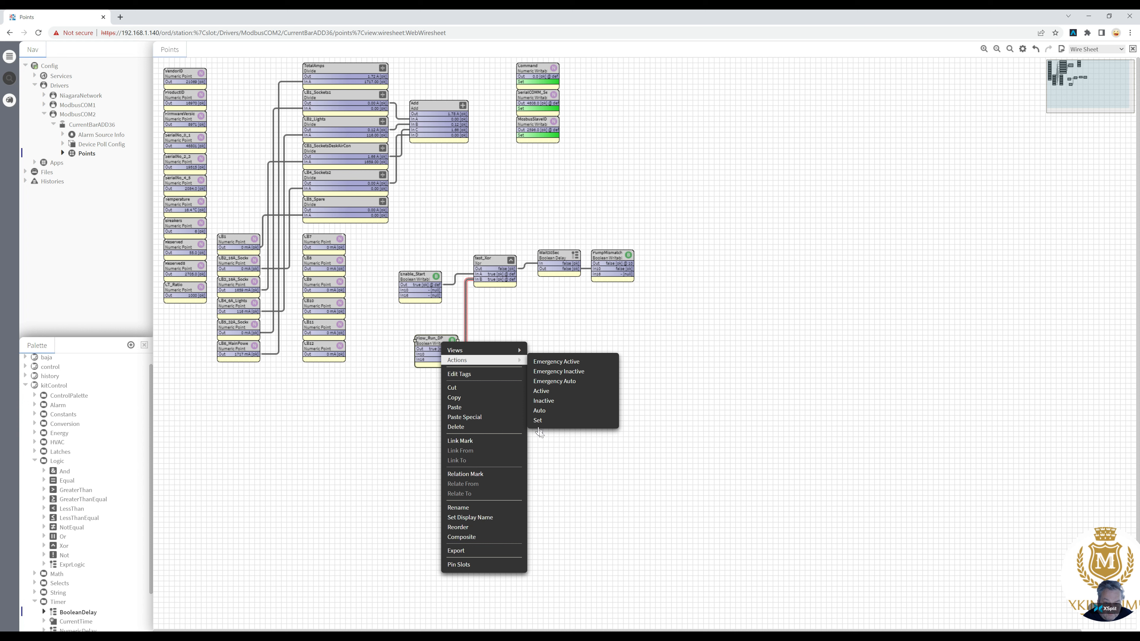
left_click(541, 412)
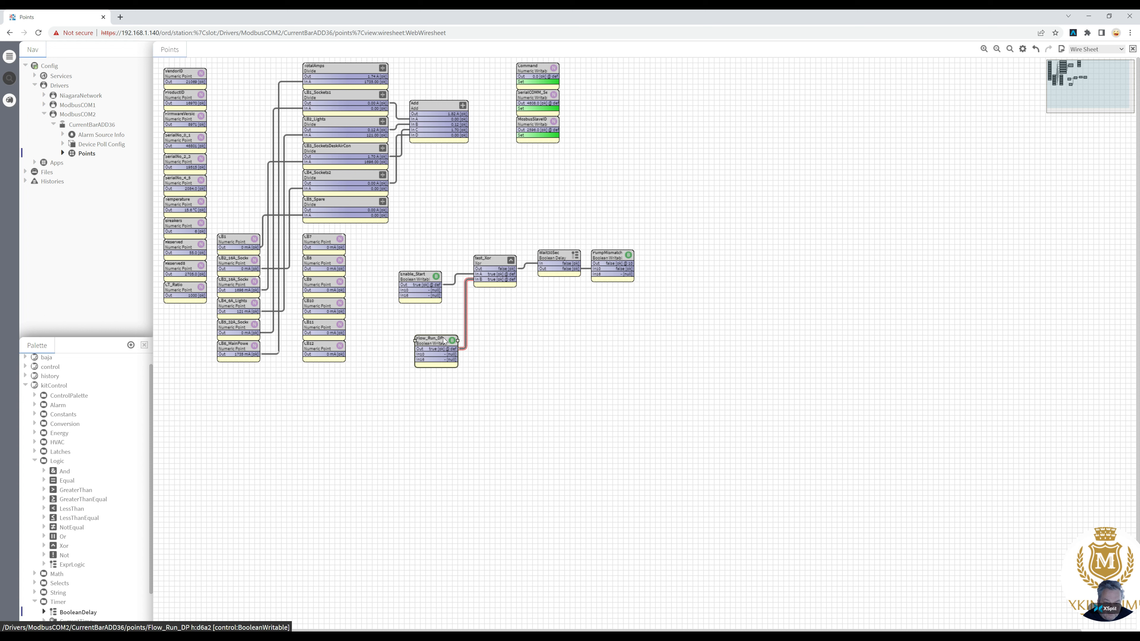
right_click(444, 341)
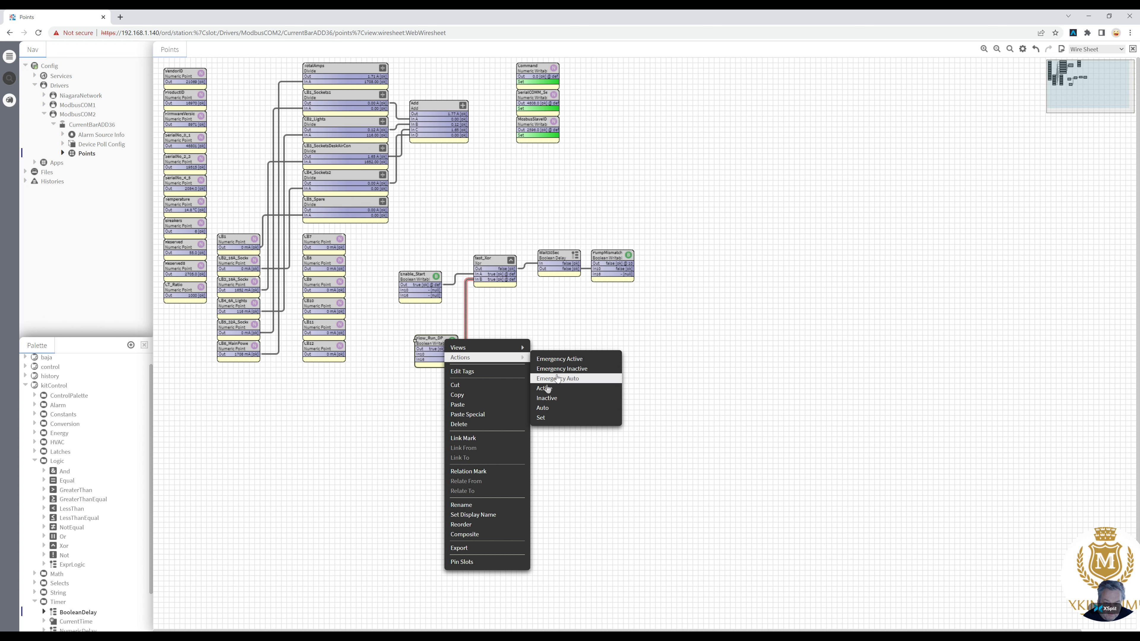
left_click(540, 419)
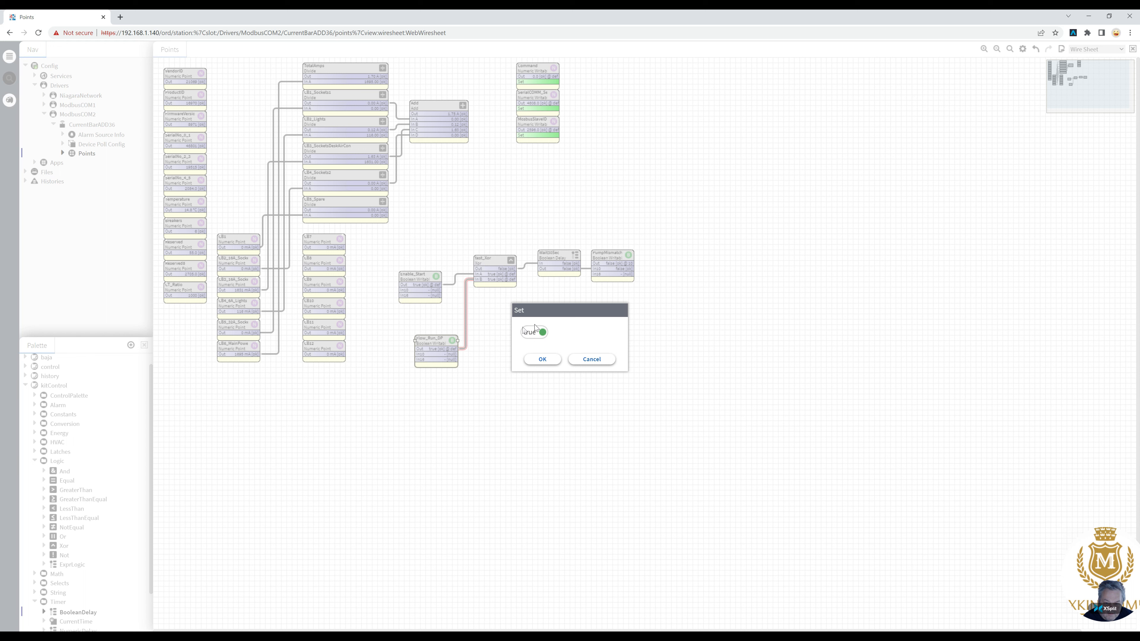
left_click(531, 334)
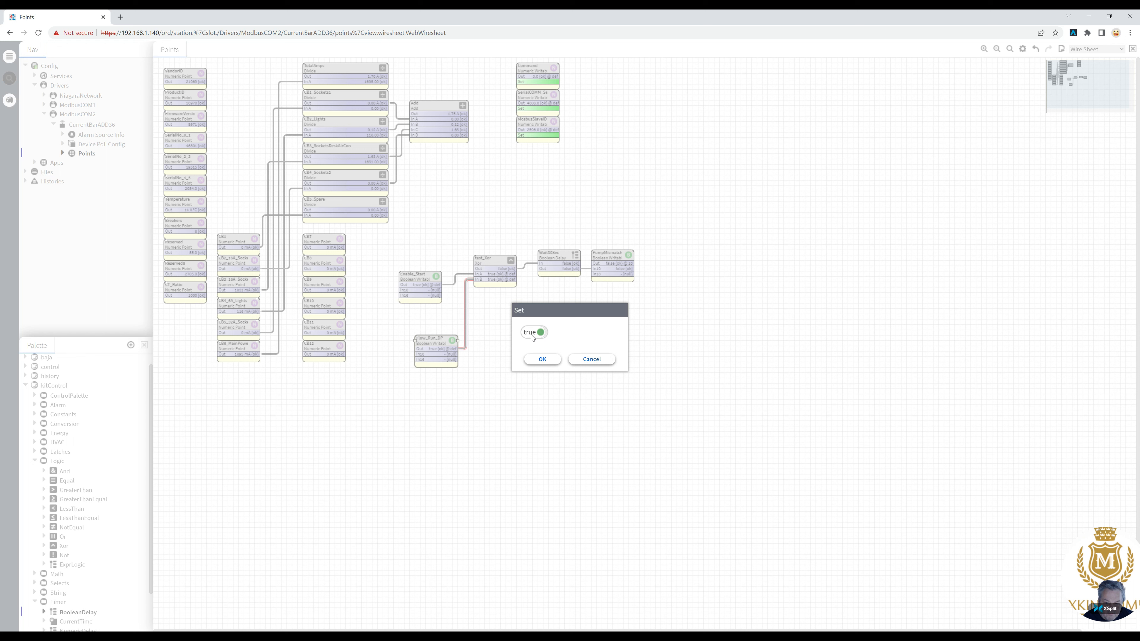
left_click(542, 359)
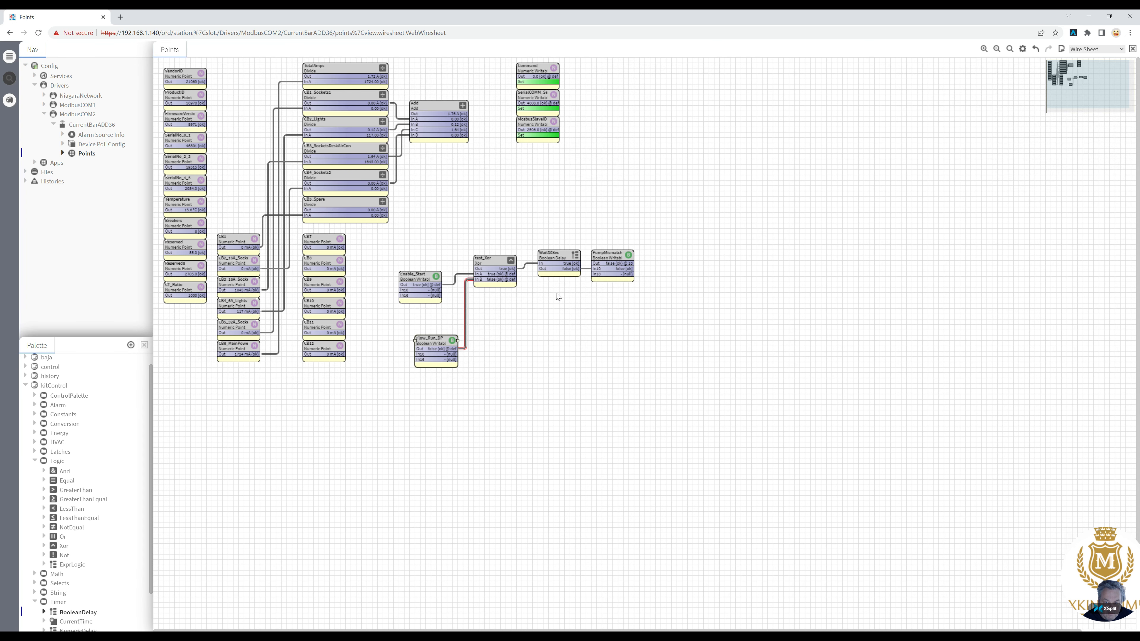
Pin the On Delay and On Delay Active slots on the Wait30Sec block
right_click(556, 257)
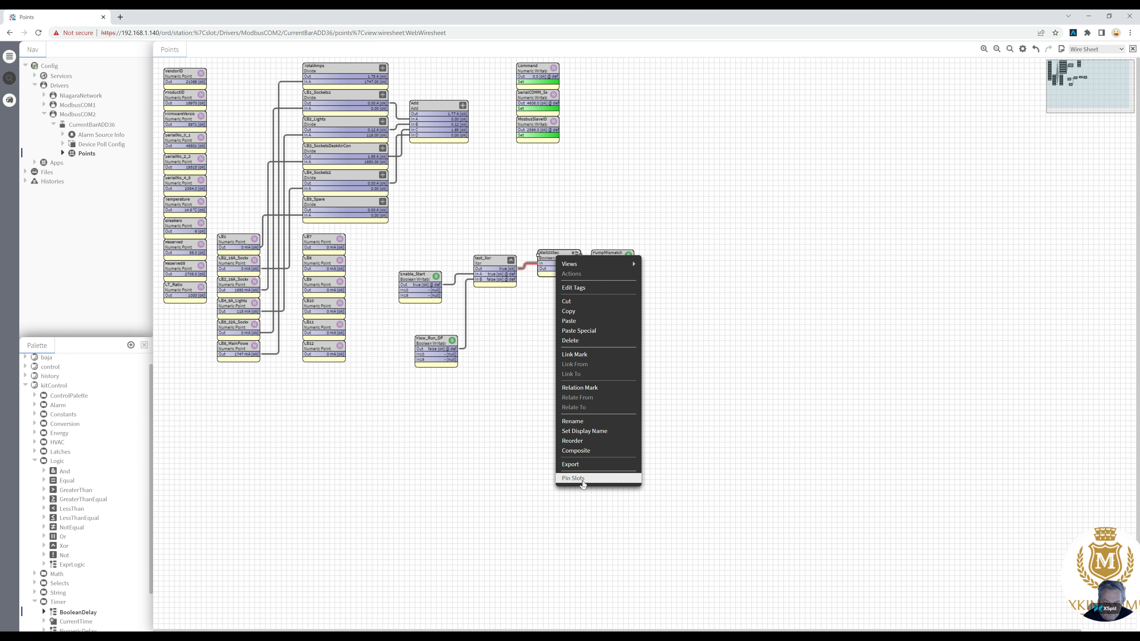
left_click(572, 477)
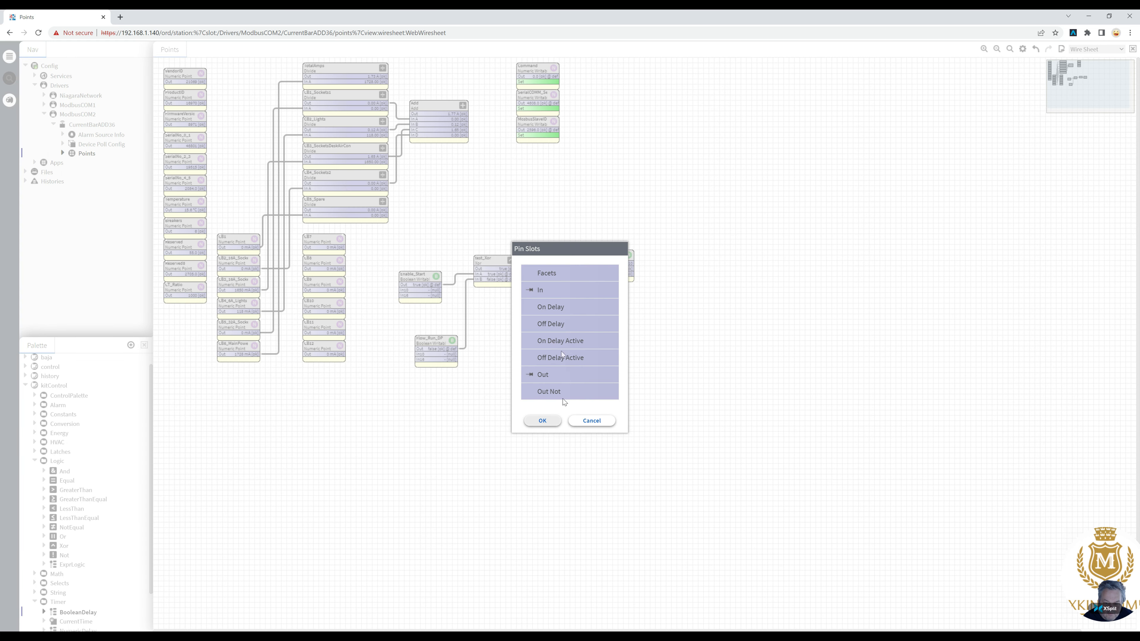
left_click(533, 310)
left_click(533, 340)
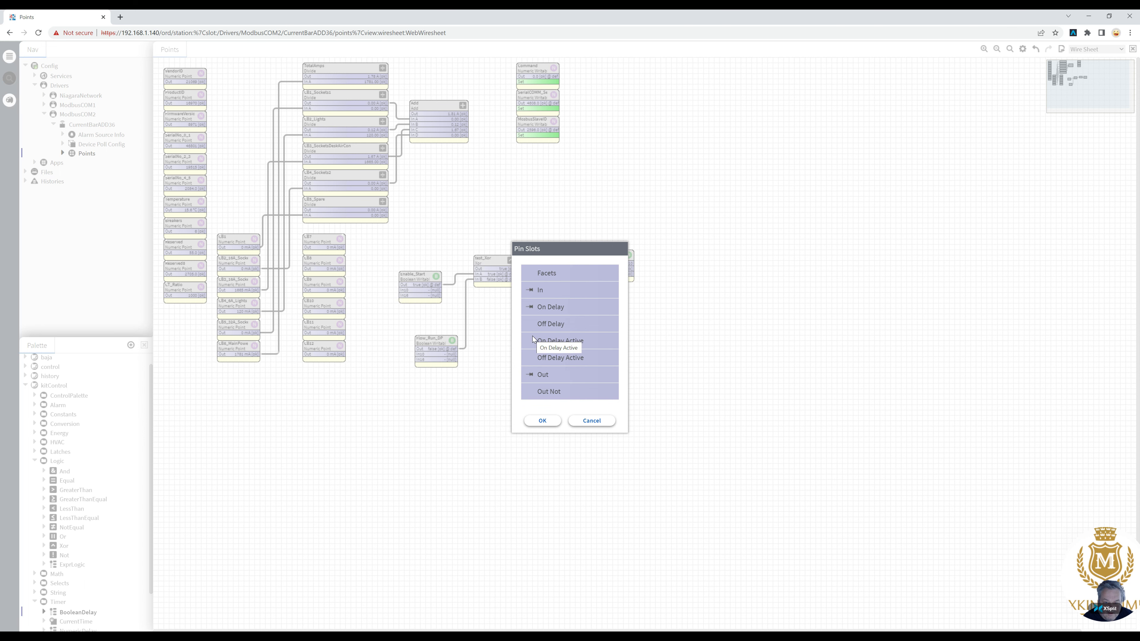
left_click(542, 420)
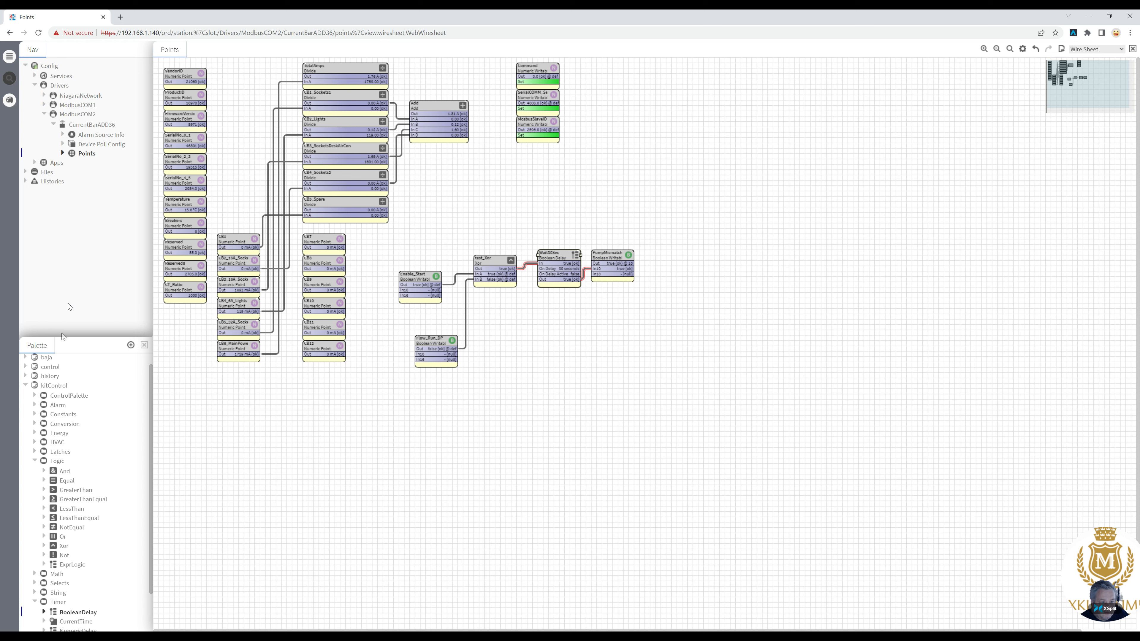
Add a BooleanChangeOfStateAlarmExt from the alarm palette's Extensions to the PumpMismatchAlarm point, keeping the default name
left_click(25, 385)
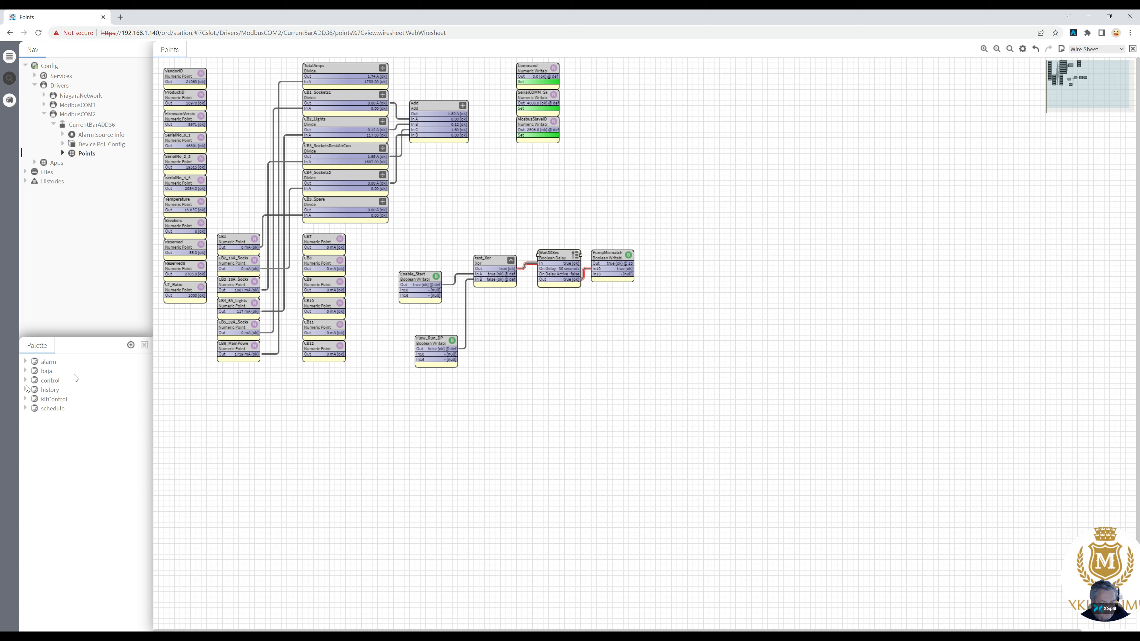
left_click(26, 363)
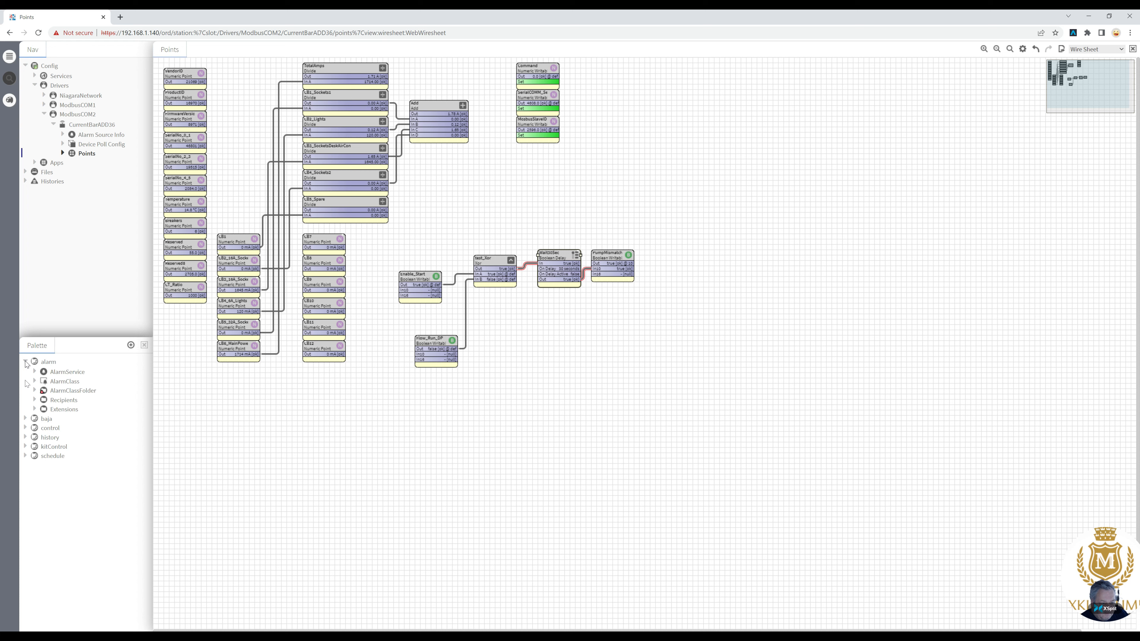
left_click(35, 409)
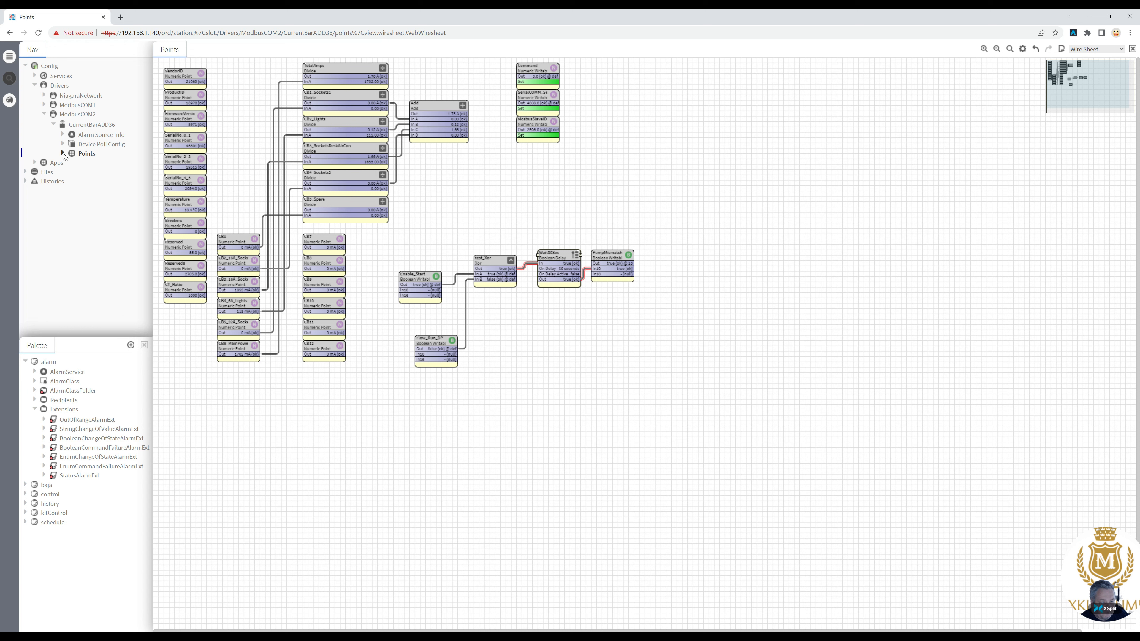
left_click(63, 153)
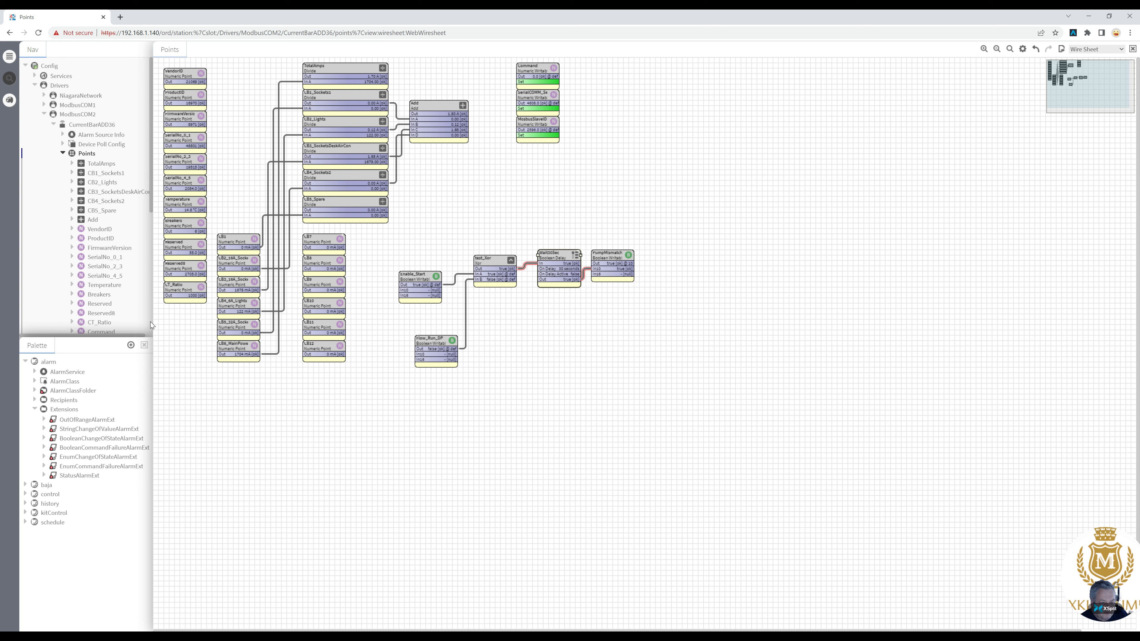
scroll(150, 322, "down", 5)
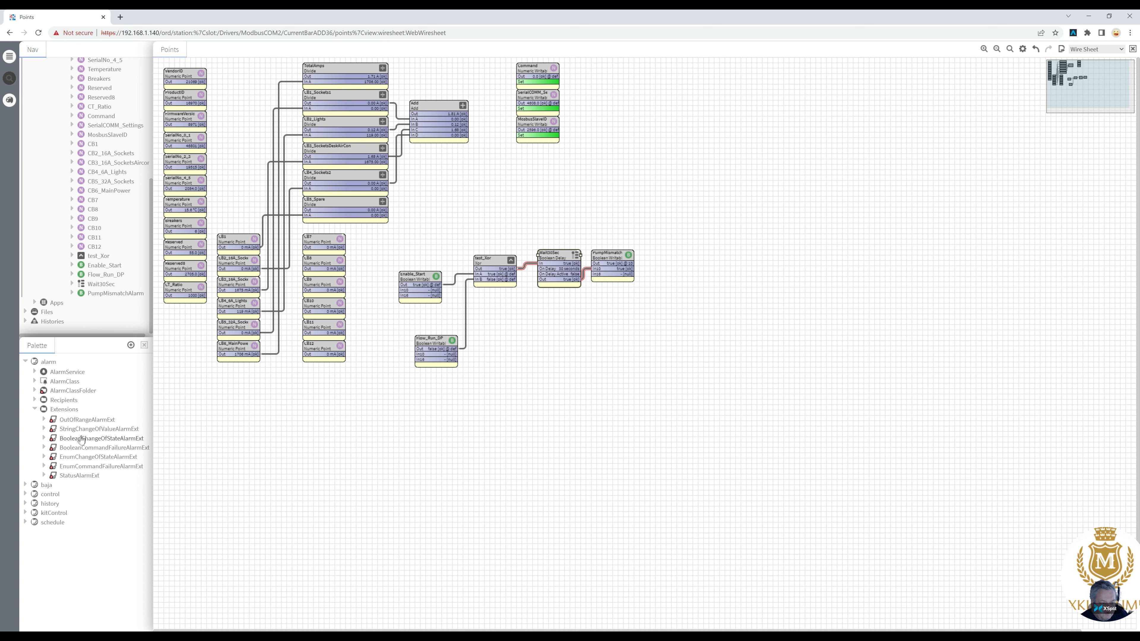
left_click_drag(80, 441, 106, 297)
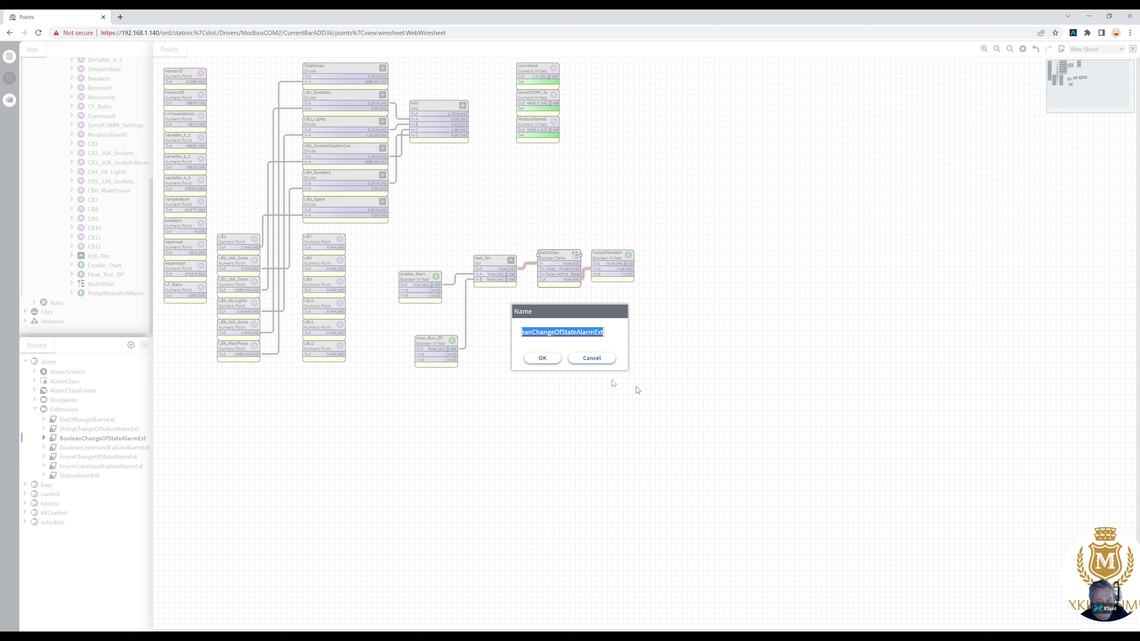
left_click(541, 358)
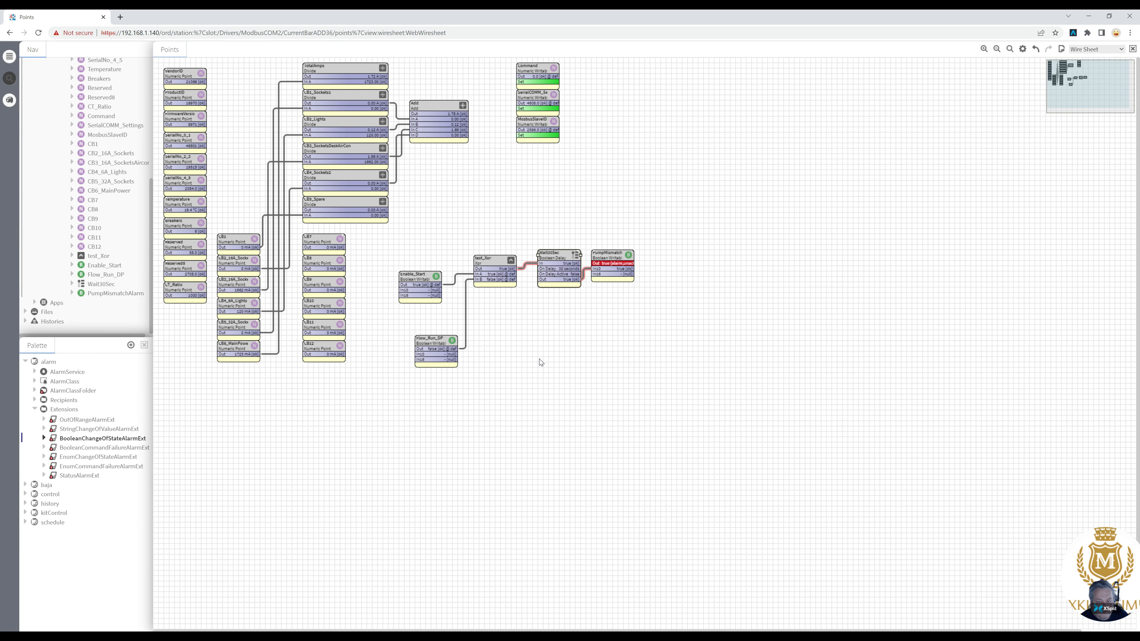
Set the Flow_Run_DP point's value to true
right_click(430, 341)
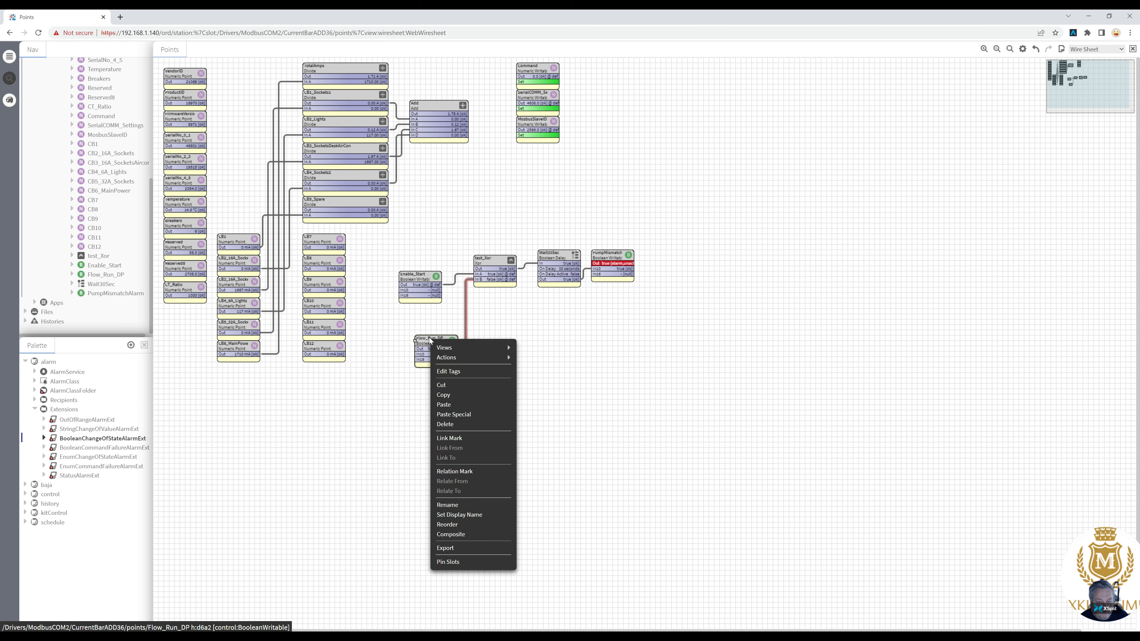
mouse_move(461, 358)
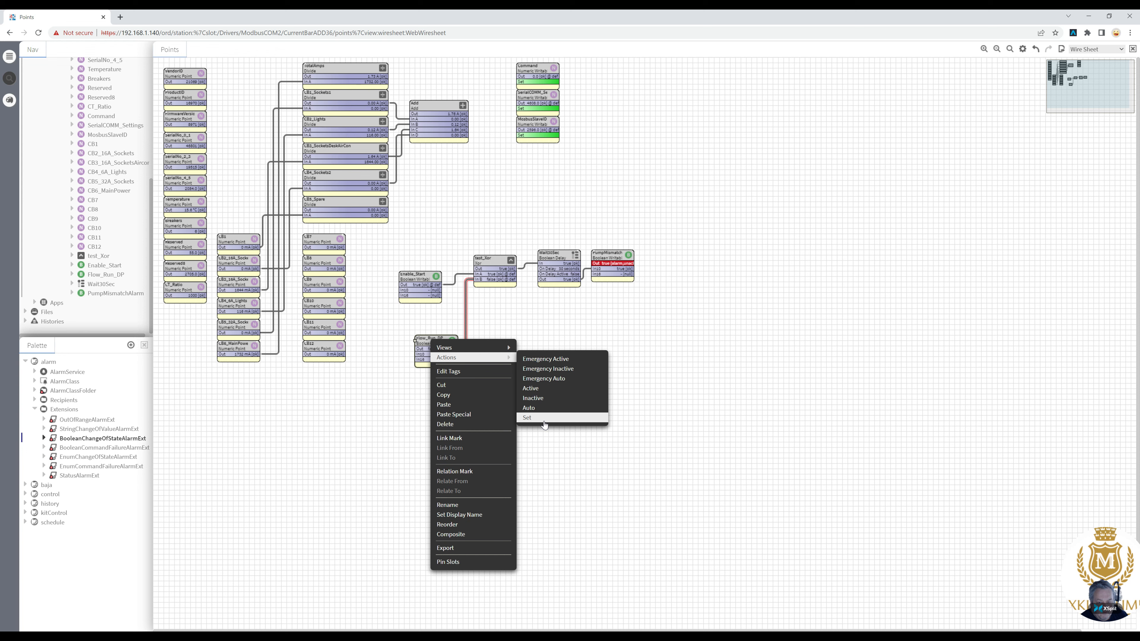
left_click(543, 421)
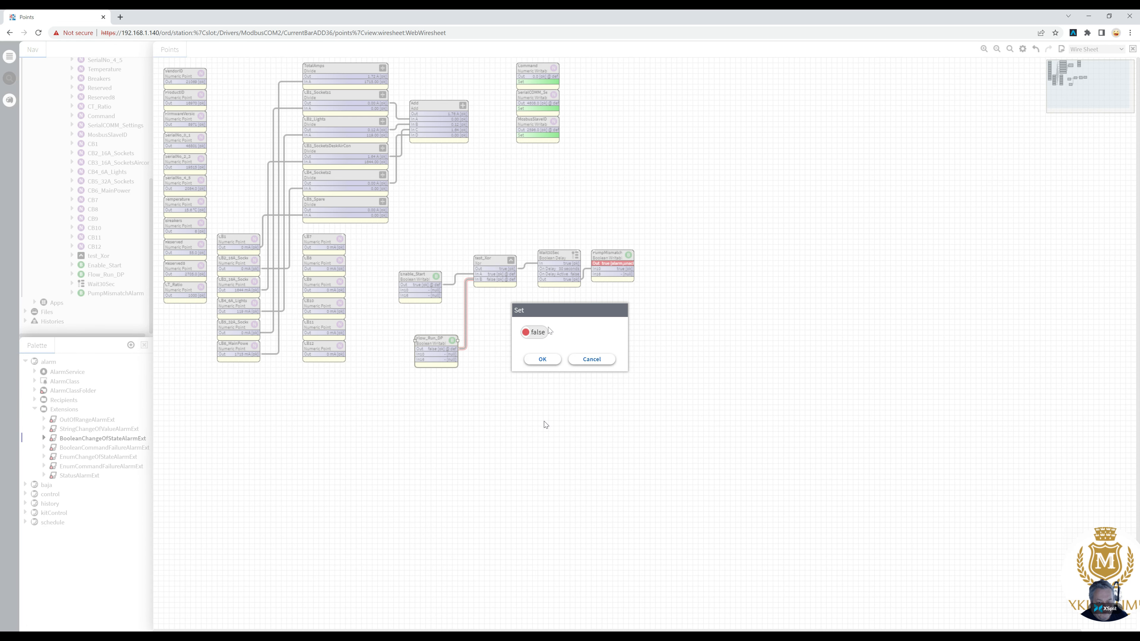
left_click(543, 363)
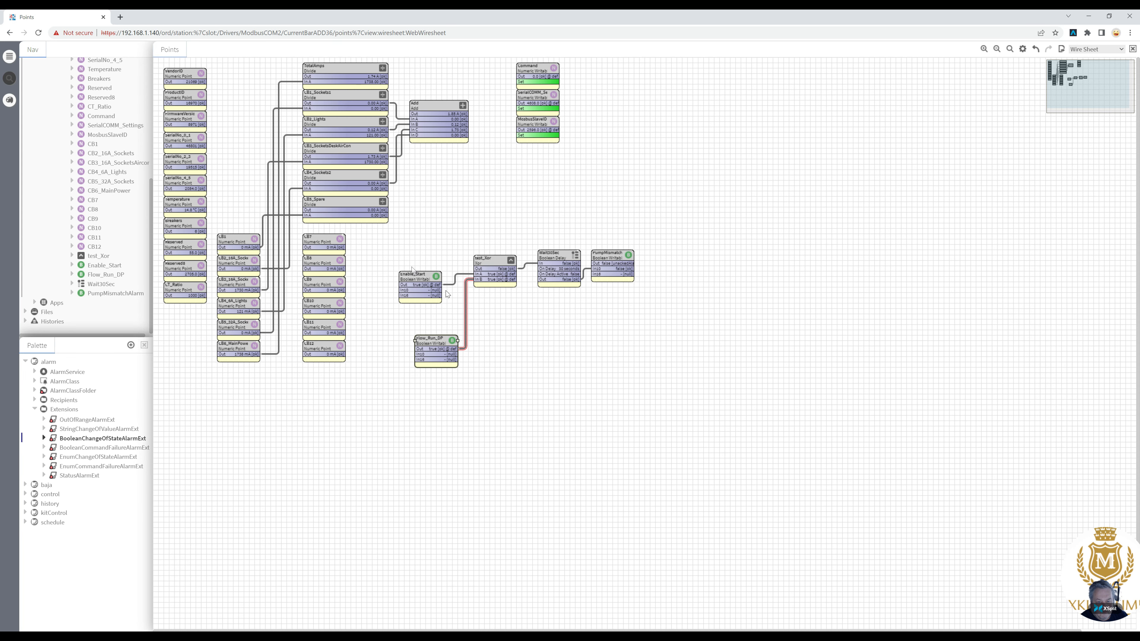
Override the Enable_Start point with Emergency Inactive and release the override with Emergency Auto
right_click(425, 286)
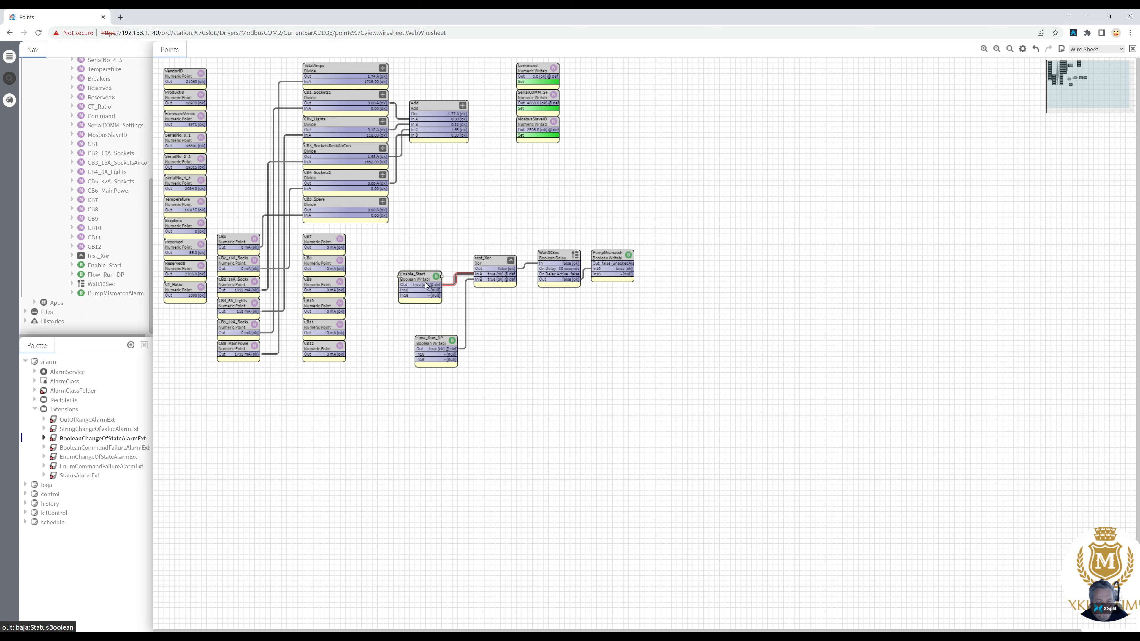
mouse_move(454, 296)
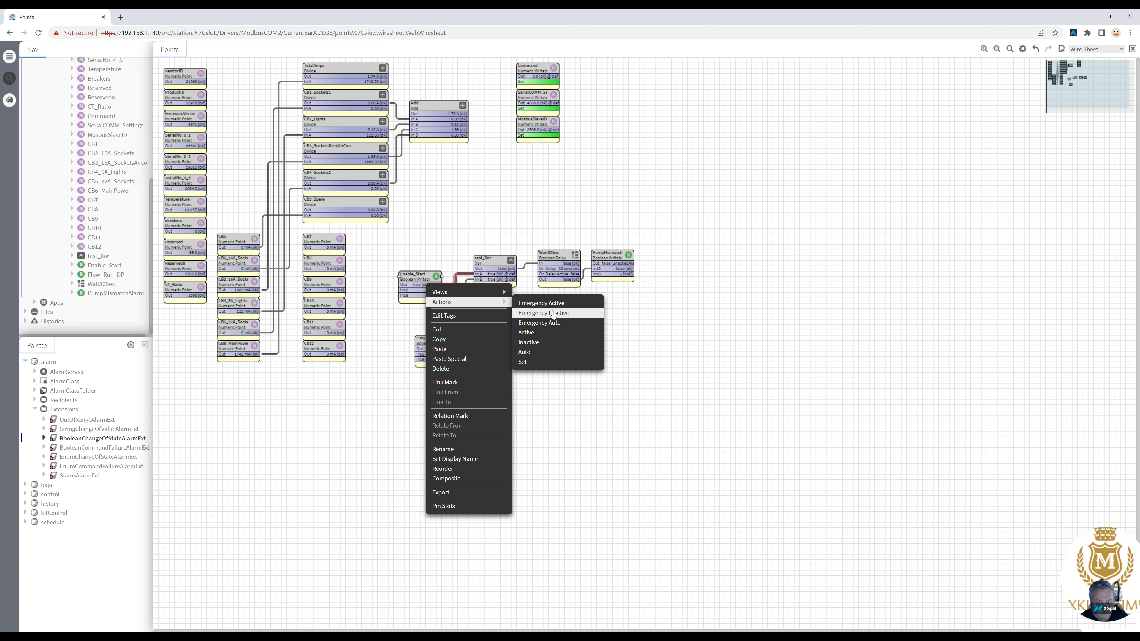
left_click(553, 314)
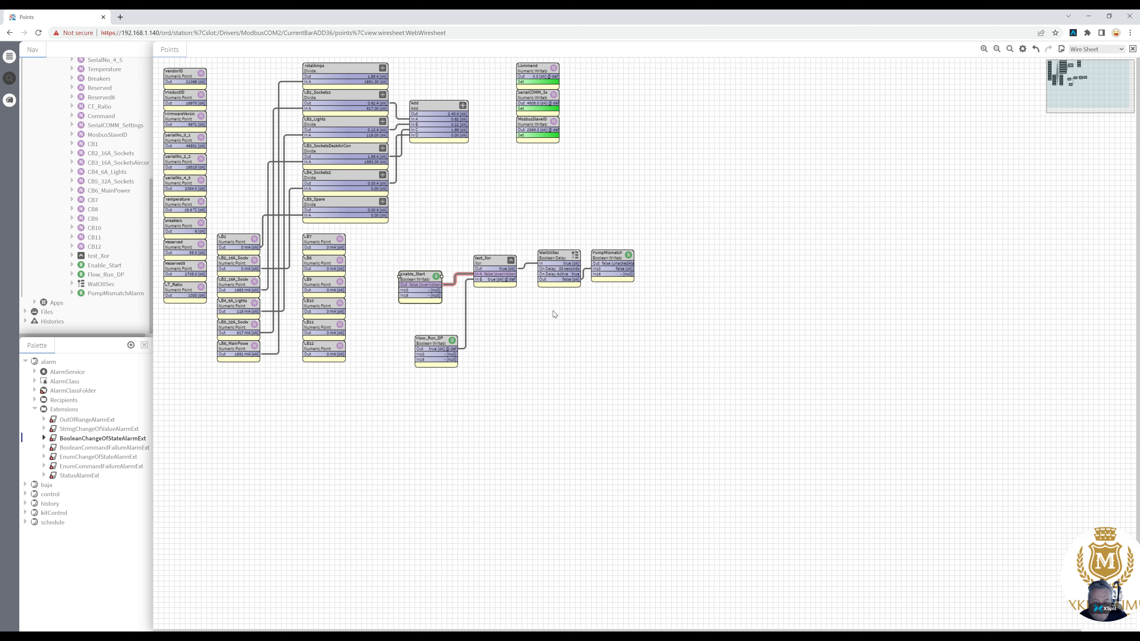
right_click(409, 279)
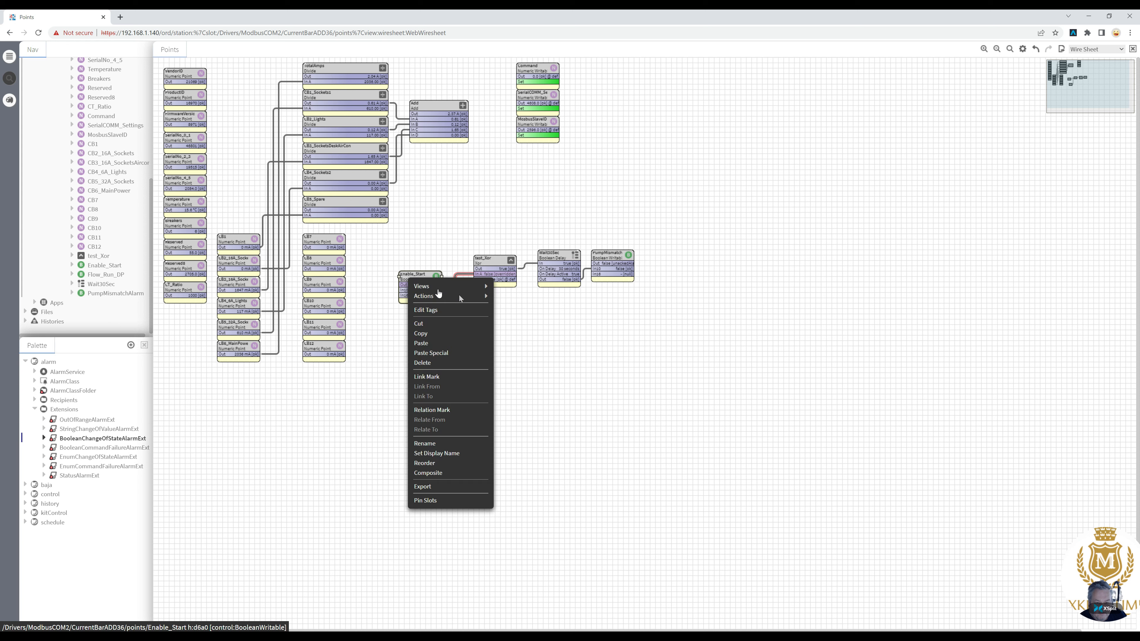
mouse_move(448, 296)
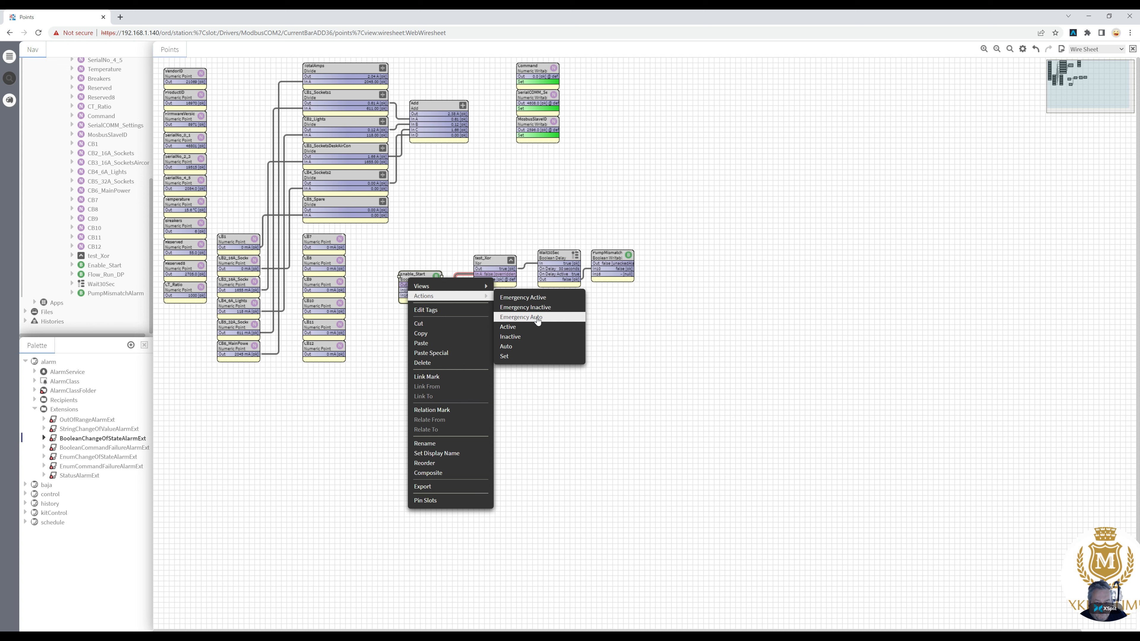
left_click(537, 318)
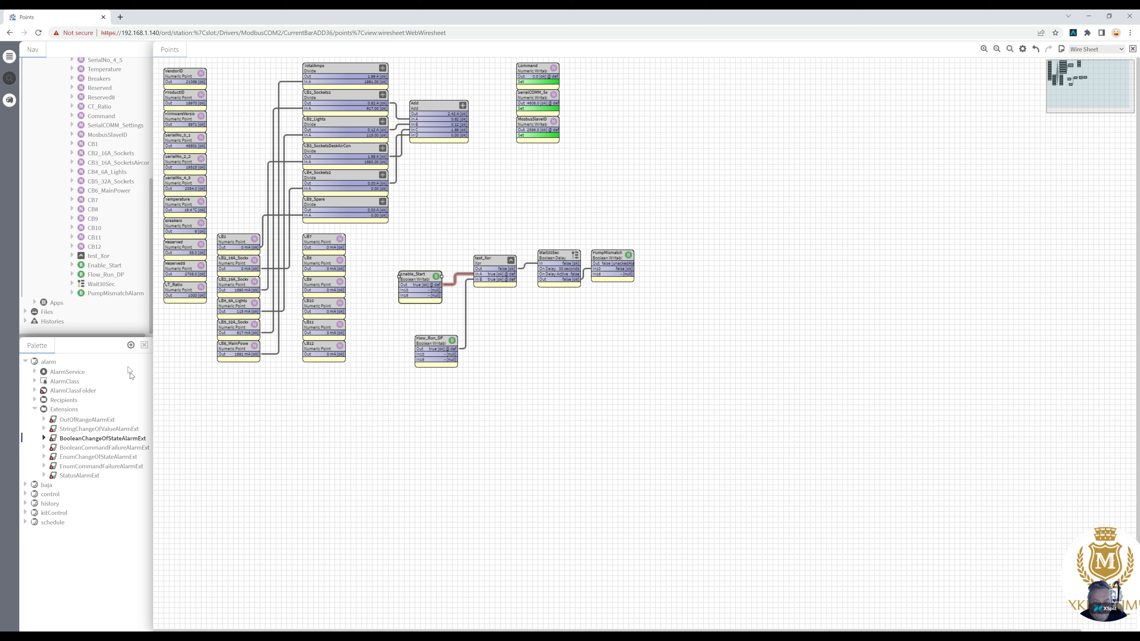
Collapse the alarm palette and search the available palettes for "ism" and "n"
left_click(26, 362)
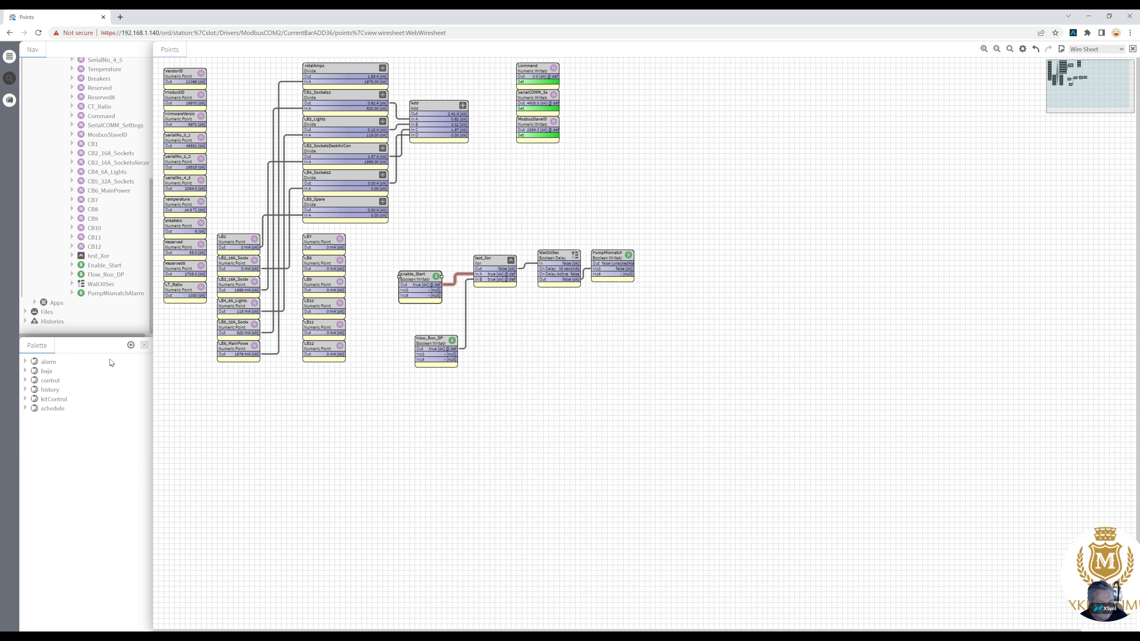
left_click(130, 345)
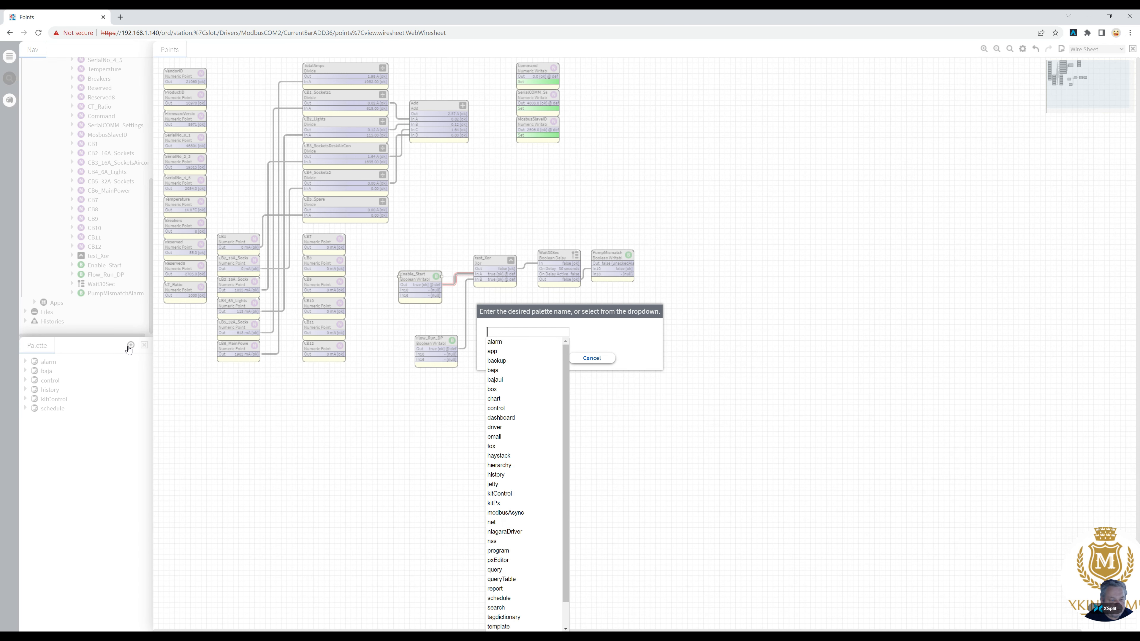
type("ism")
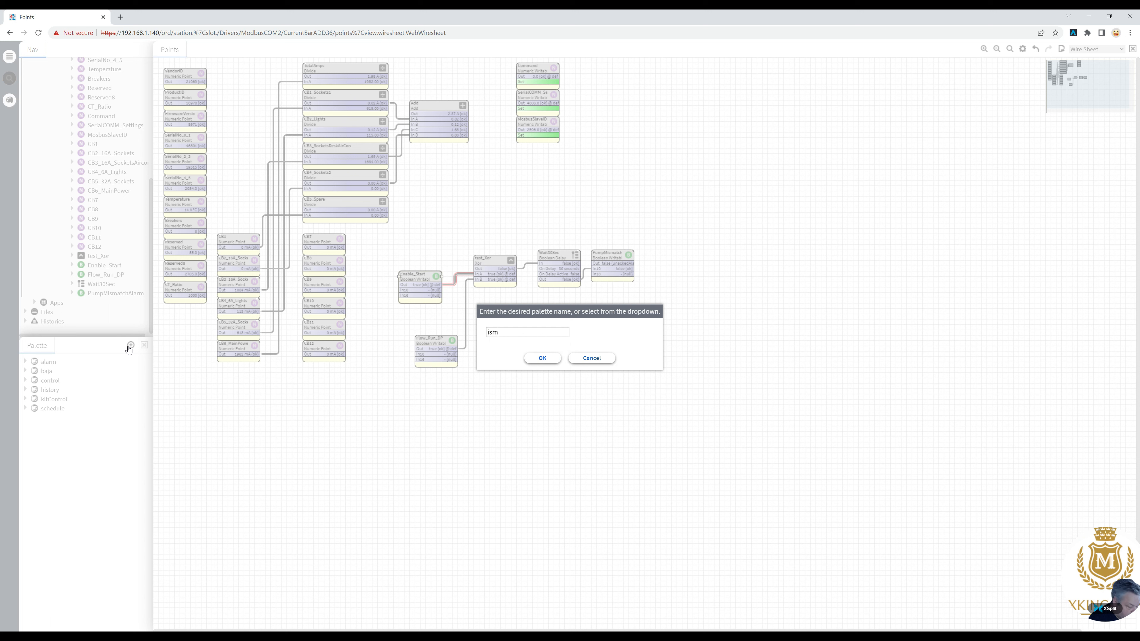
key("BackSpace")
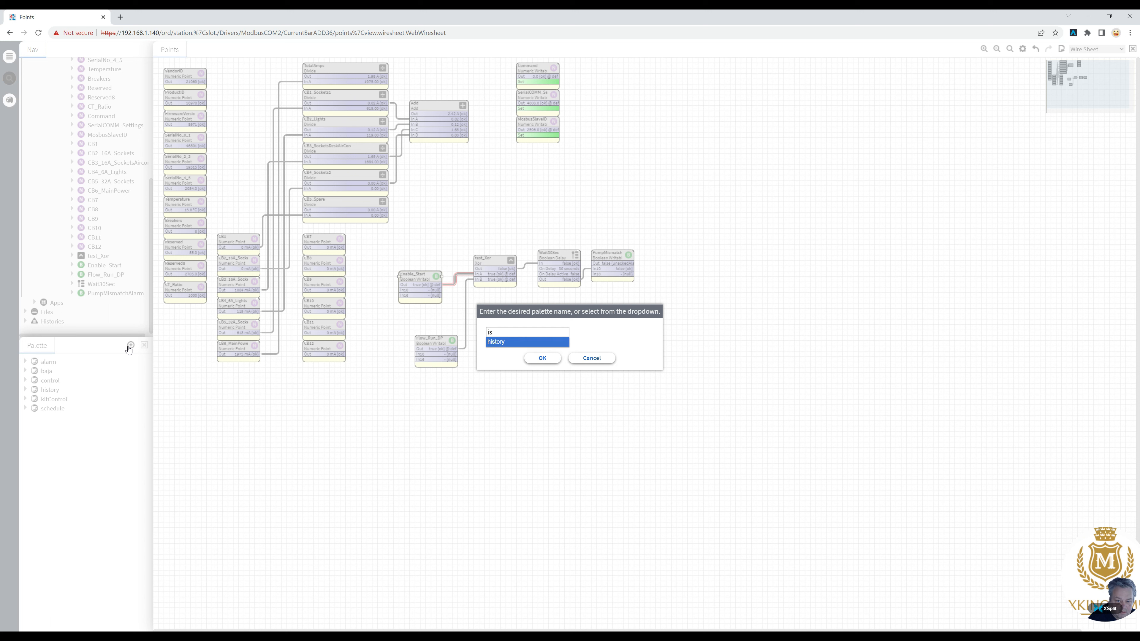
key("BackSpace")
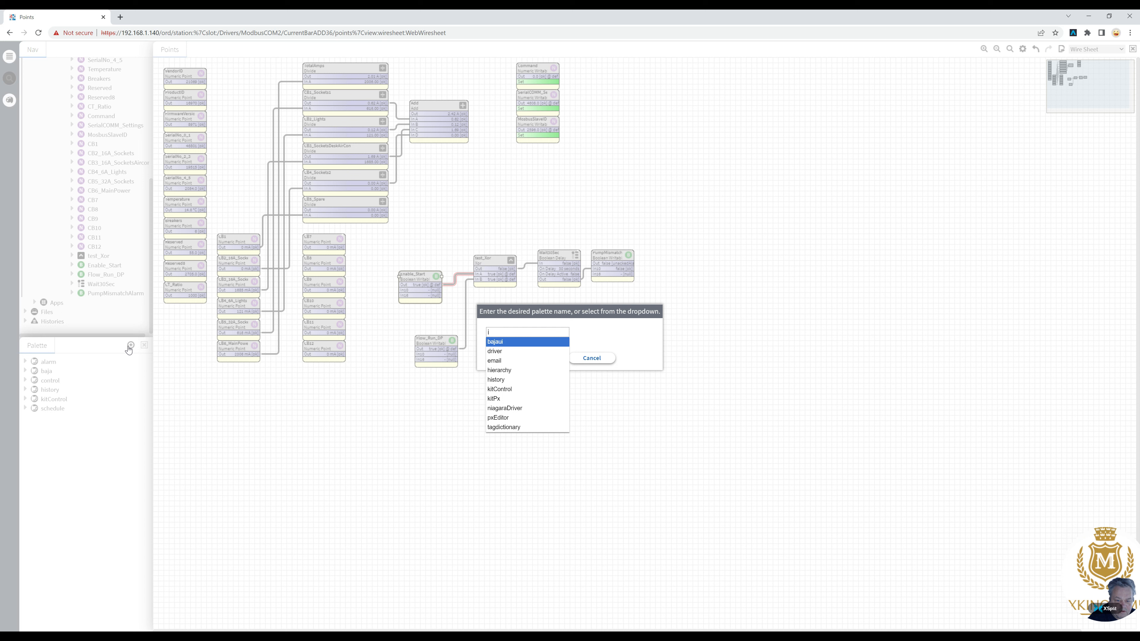
key("BackSpace")
type("n")
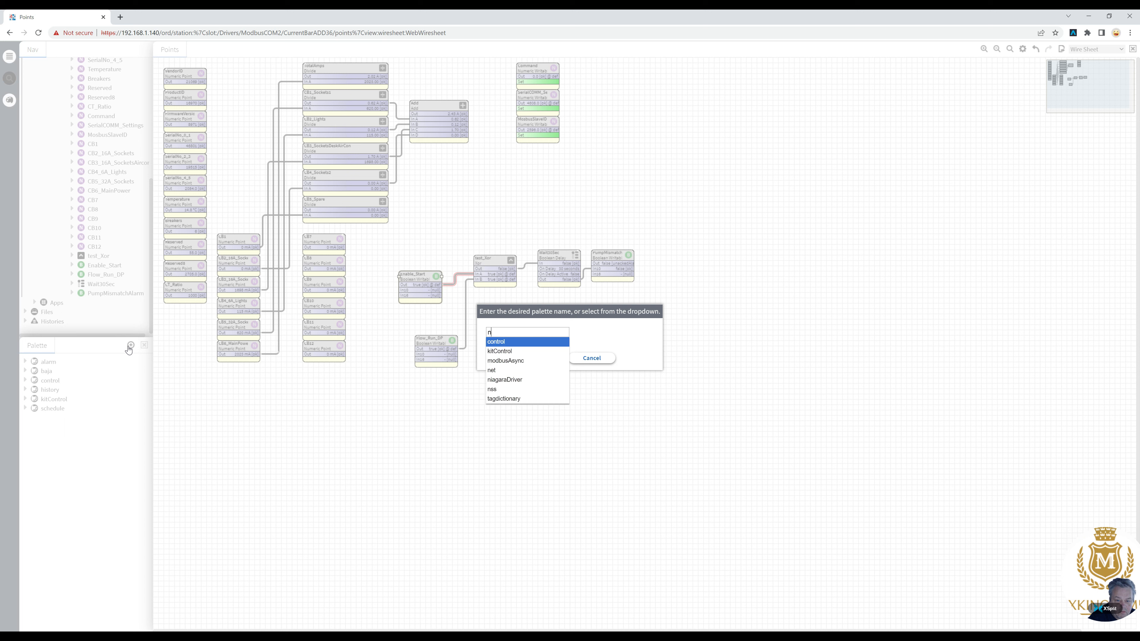
key("BackSpace")
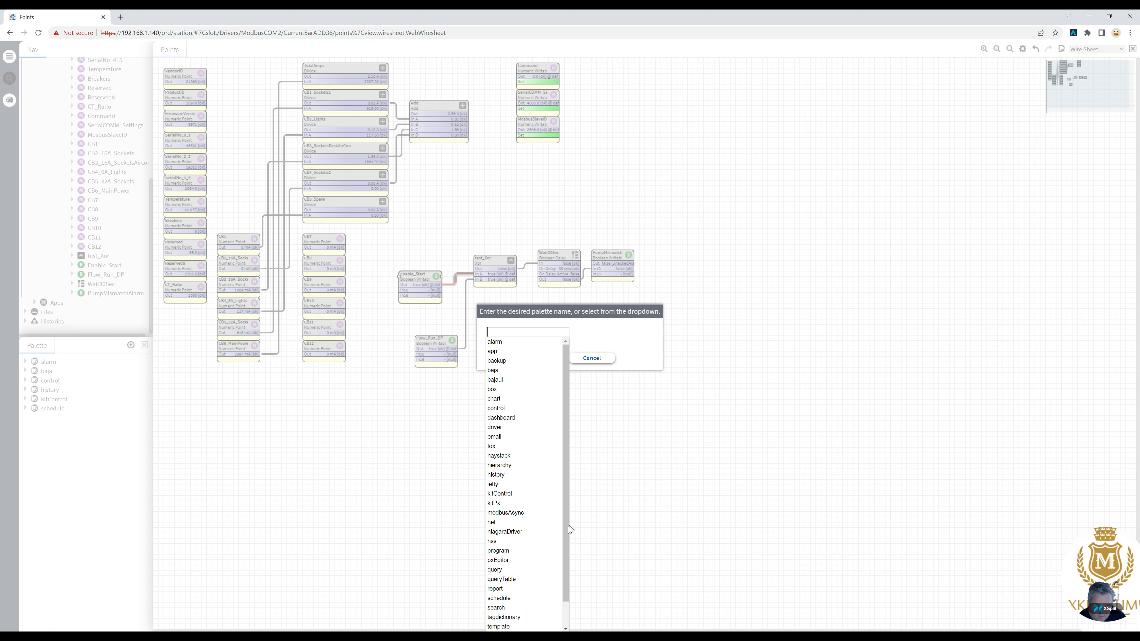
Add the kitPx palette to the open palettes and briefly view its components
left_click_drag(564, 538, 562, 603)
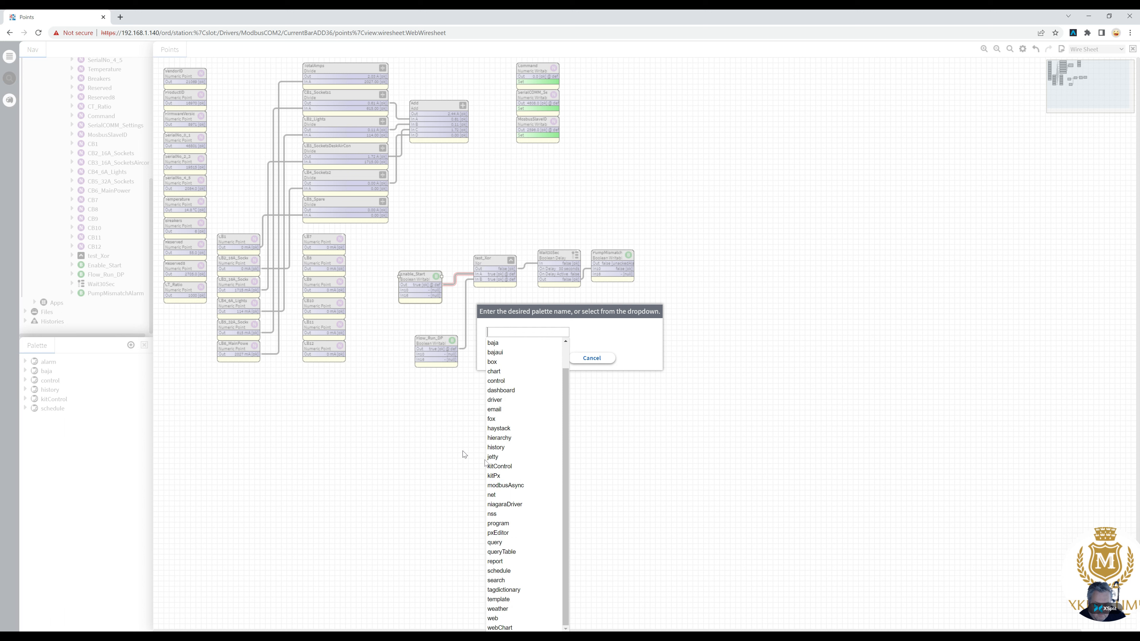
left_click(507, 479)
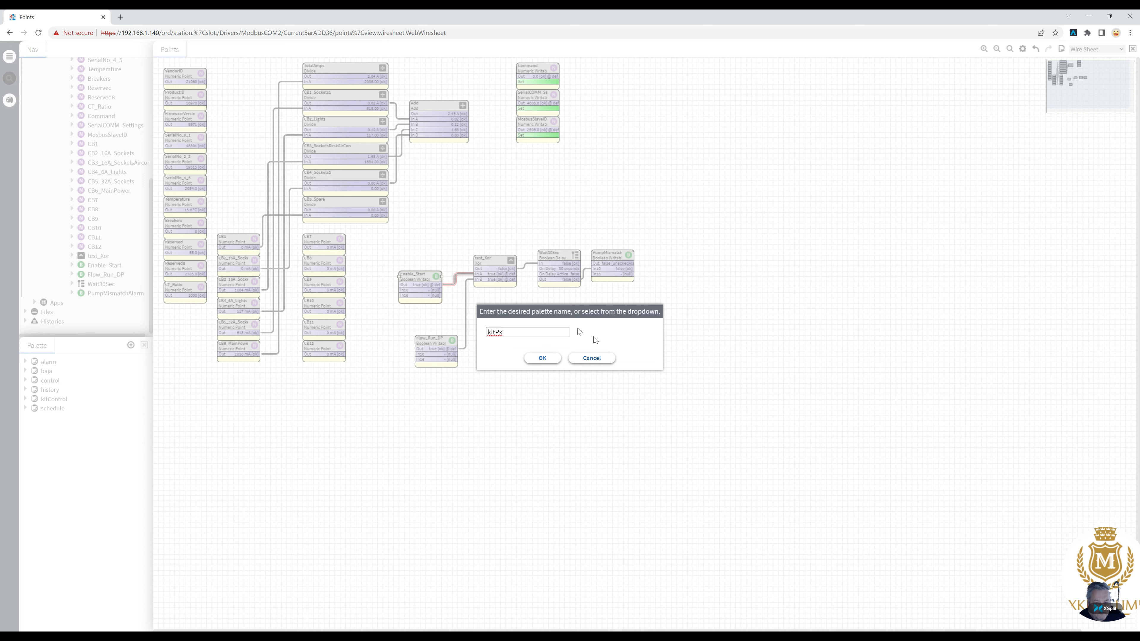
left_click(547, 358)
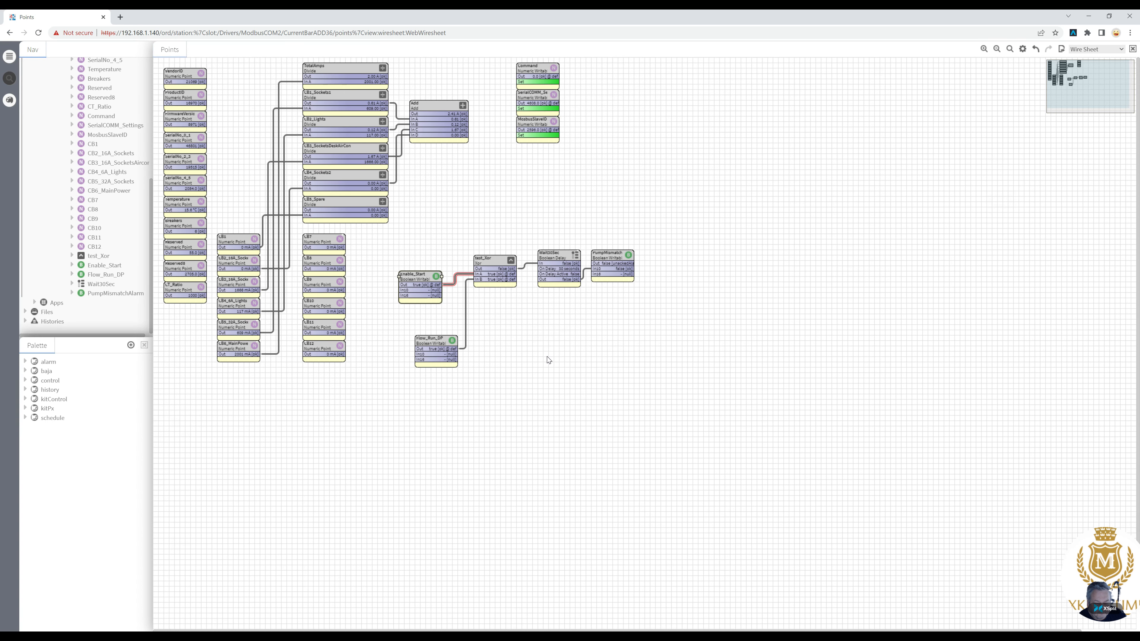
left_click(25, 408)
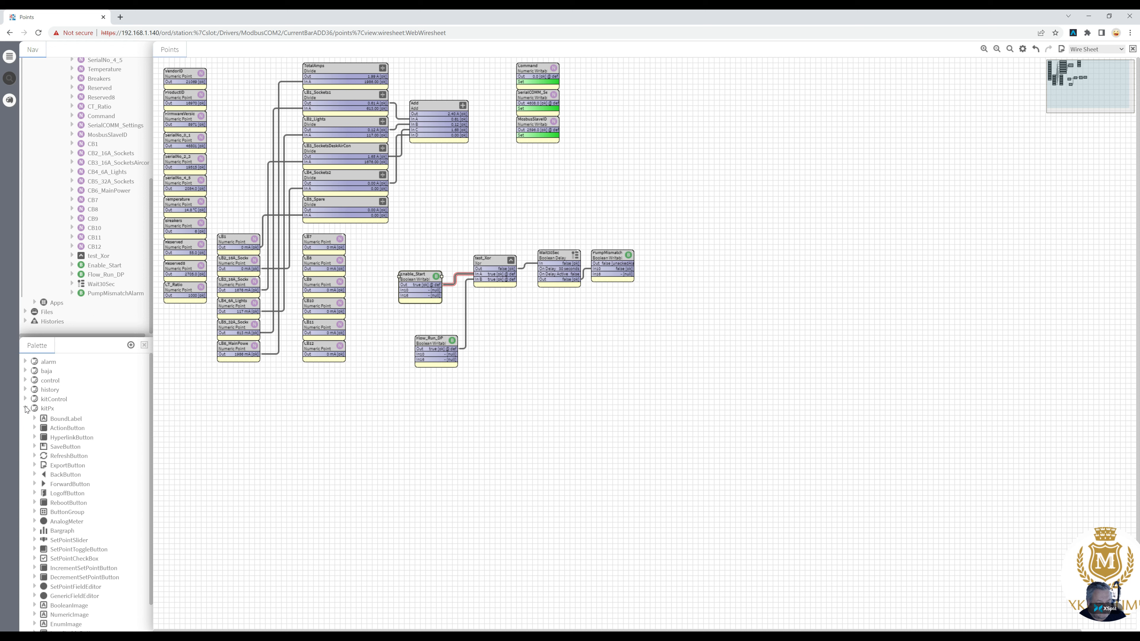
left_click(25, 408)
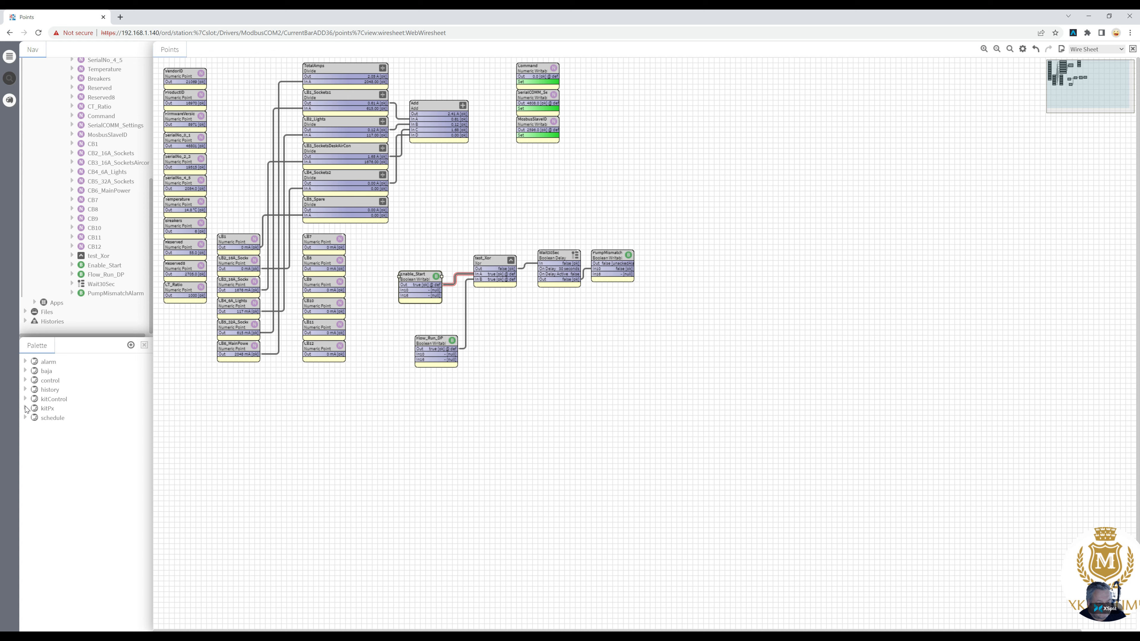
Search the available palettes for "v" and leave the list without adding one
left_click(130, 345)
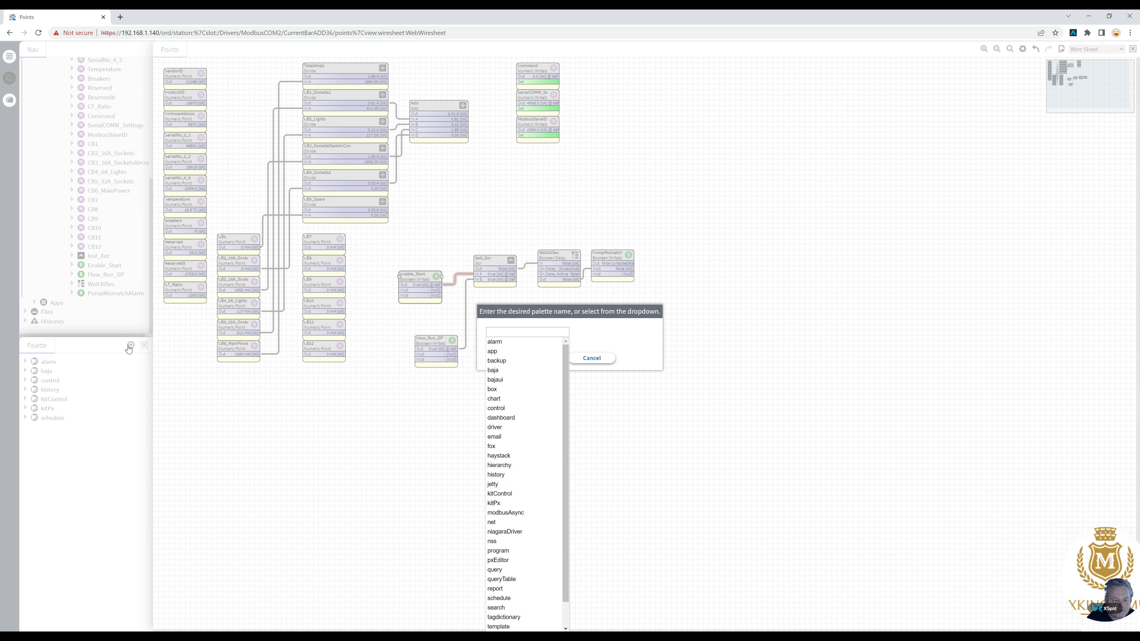
type("v")
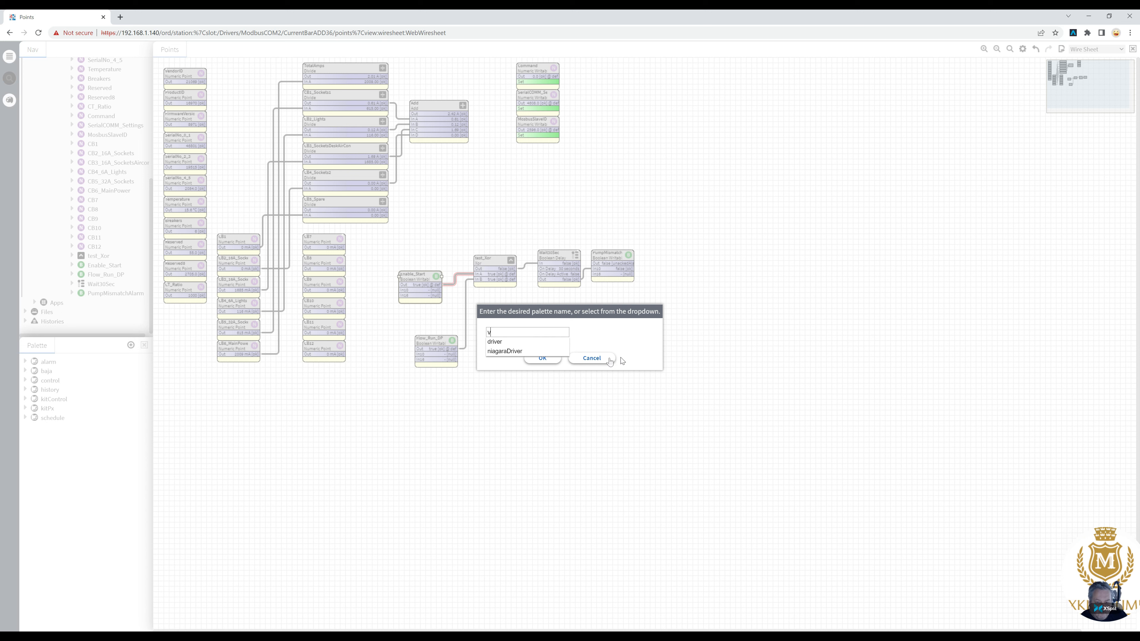
left_click(599, 358)
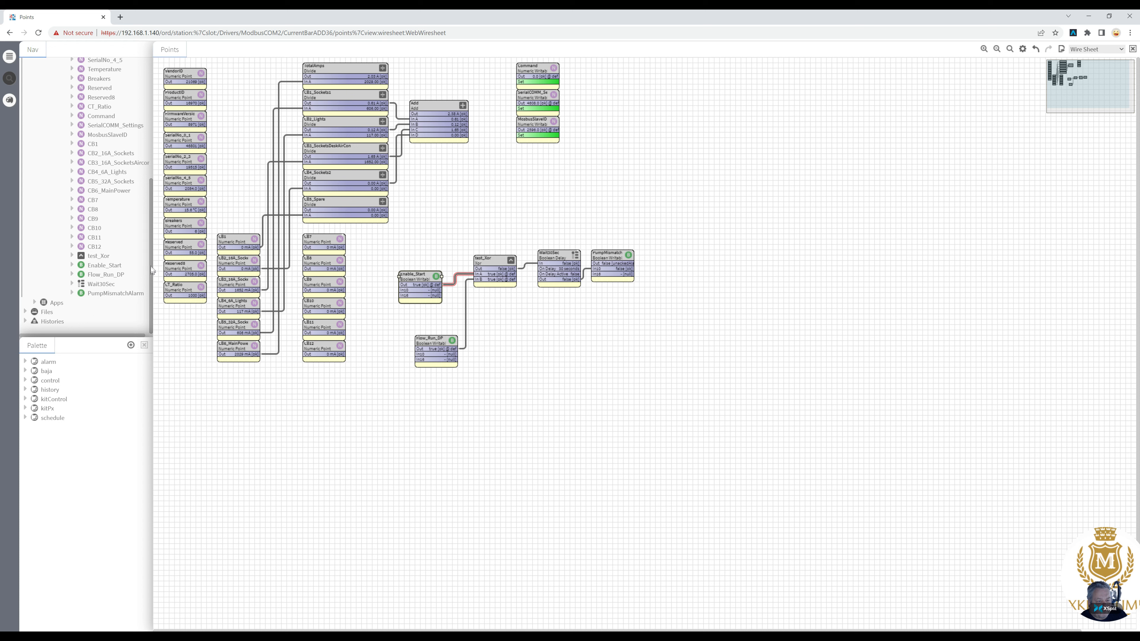
scroll(150, 266, "up", 2)
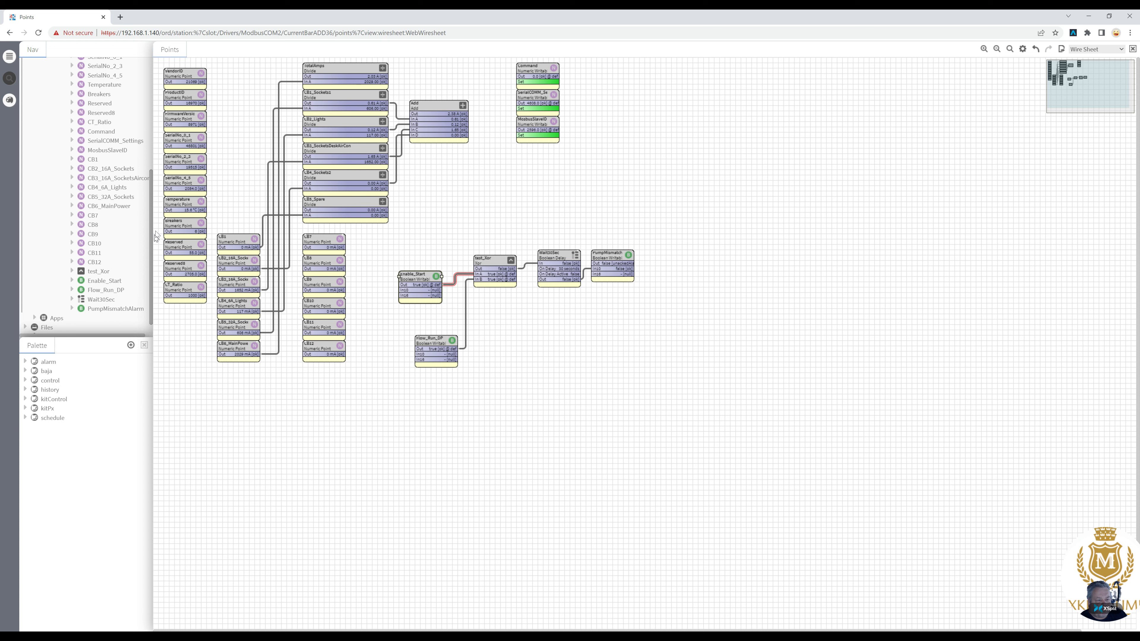
scroll(155, 231, "up", 4)
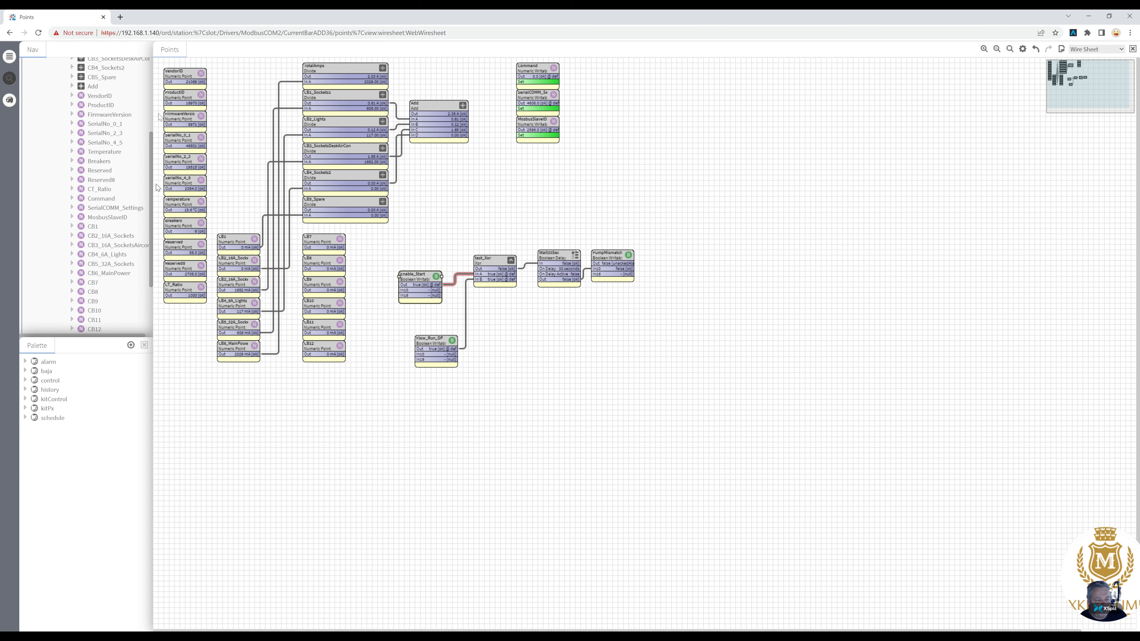
scroll(156, 184, "up", 6)
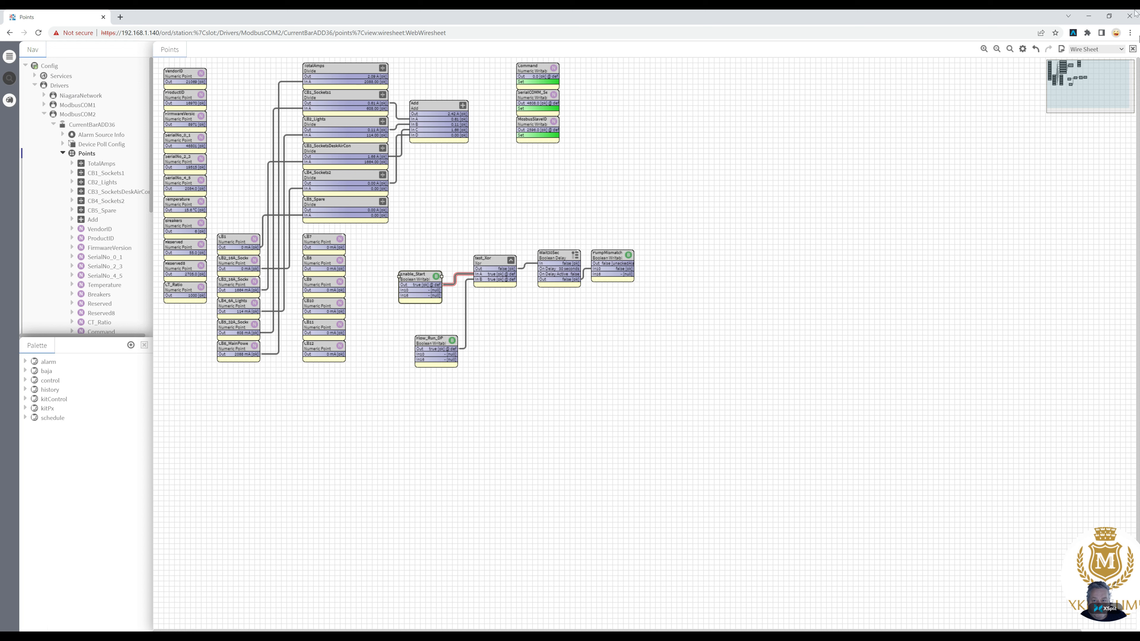
Switch to Niagara Workbench, log on to the 192.168.1.140 platform with the remembered credentials, and maximize the window
left_click(1099, 20)
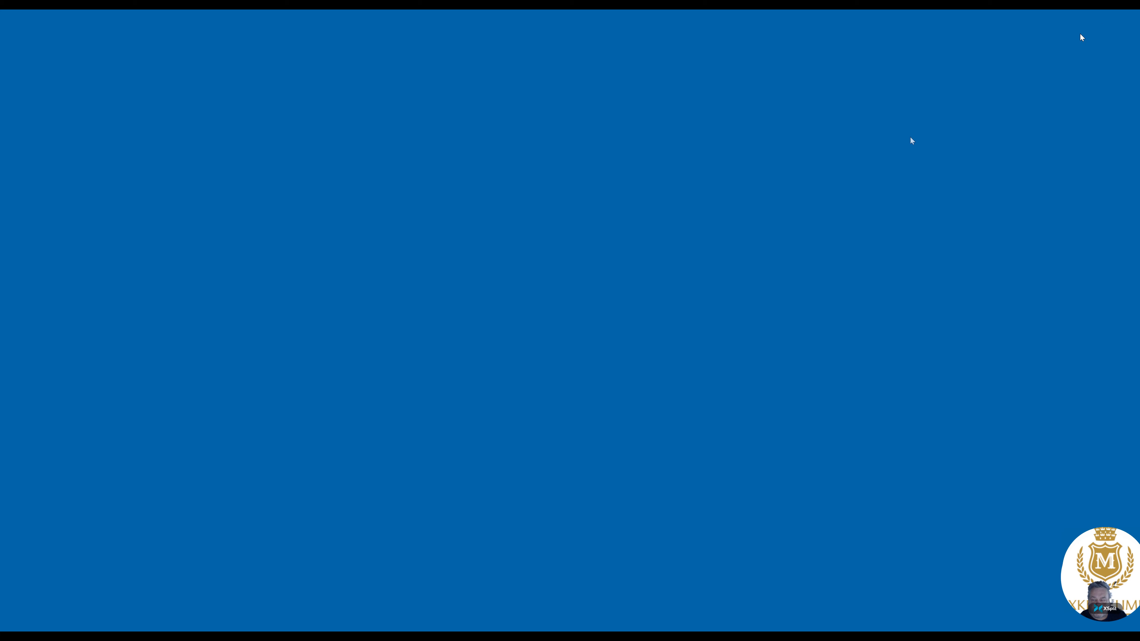
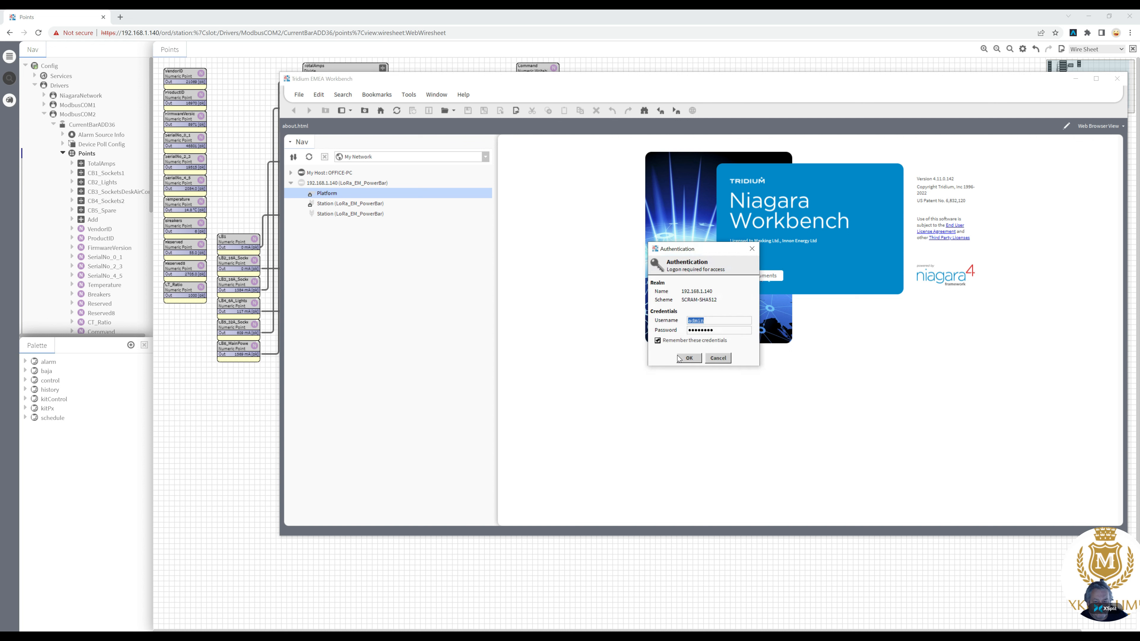
left_click(689, 358)
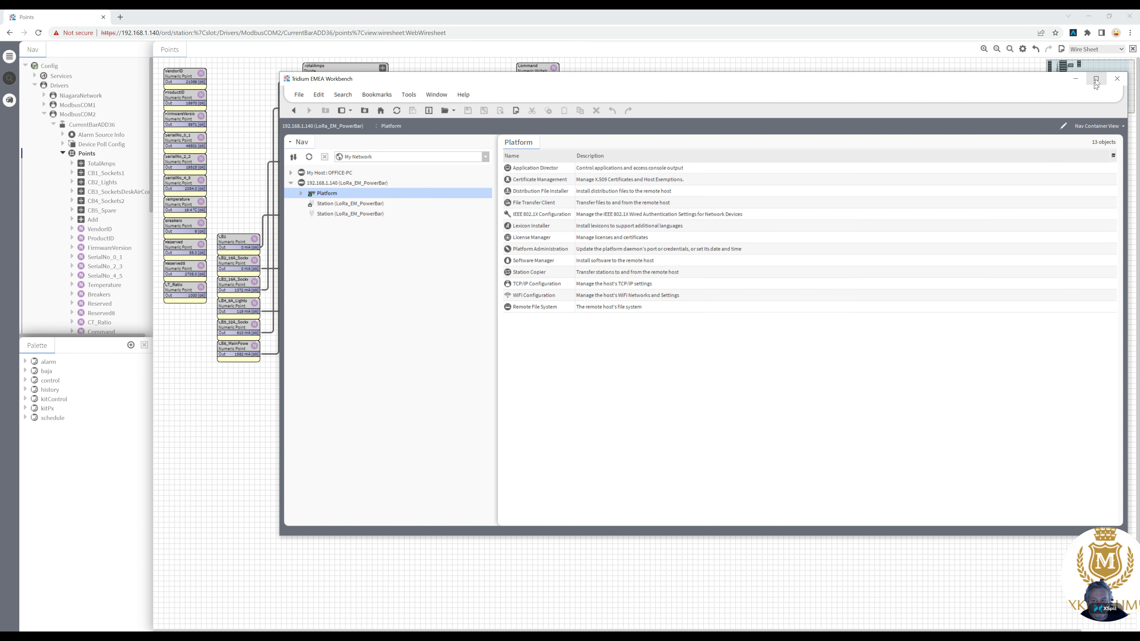
left_click(1095, 79)
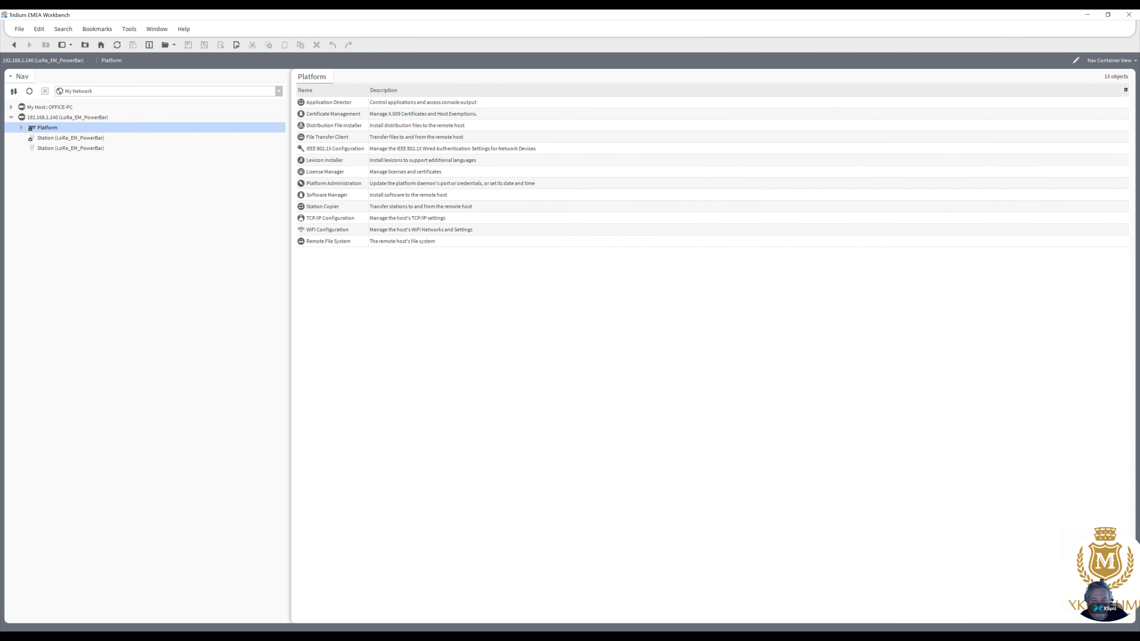
Open the platform's Software Manager and close the Points page in the browser
left_click(21, 128)
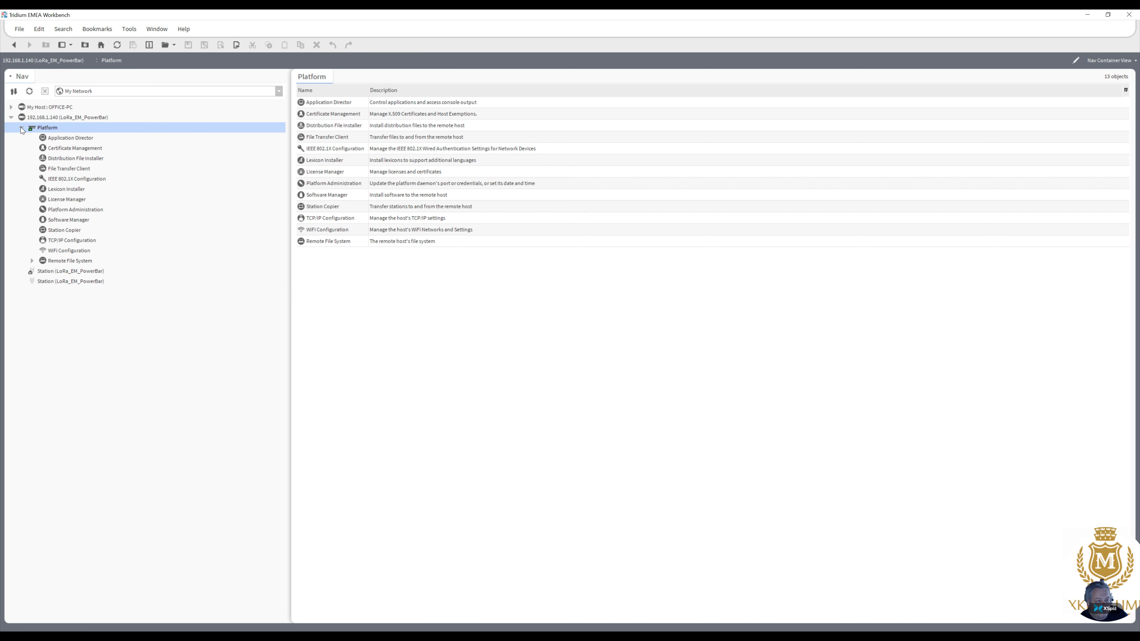
double_click(62, 220)
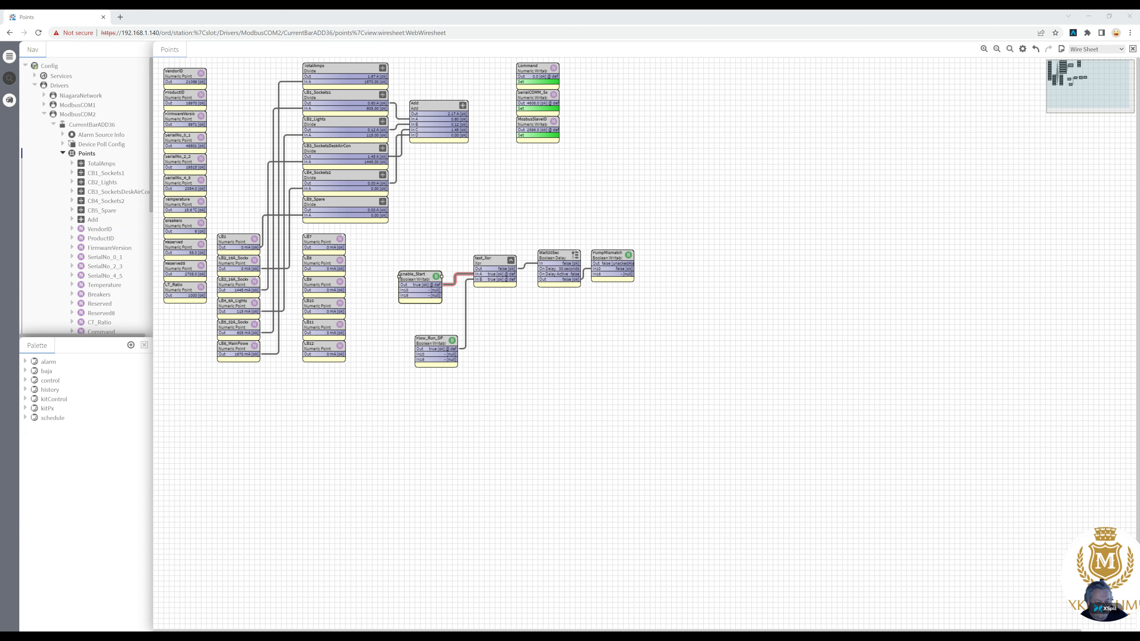
left_click(220, 520)
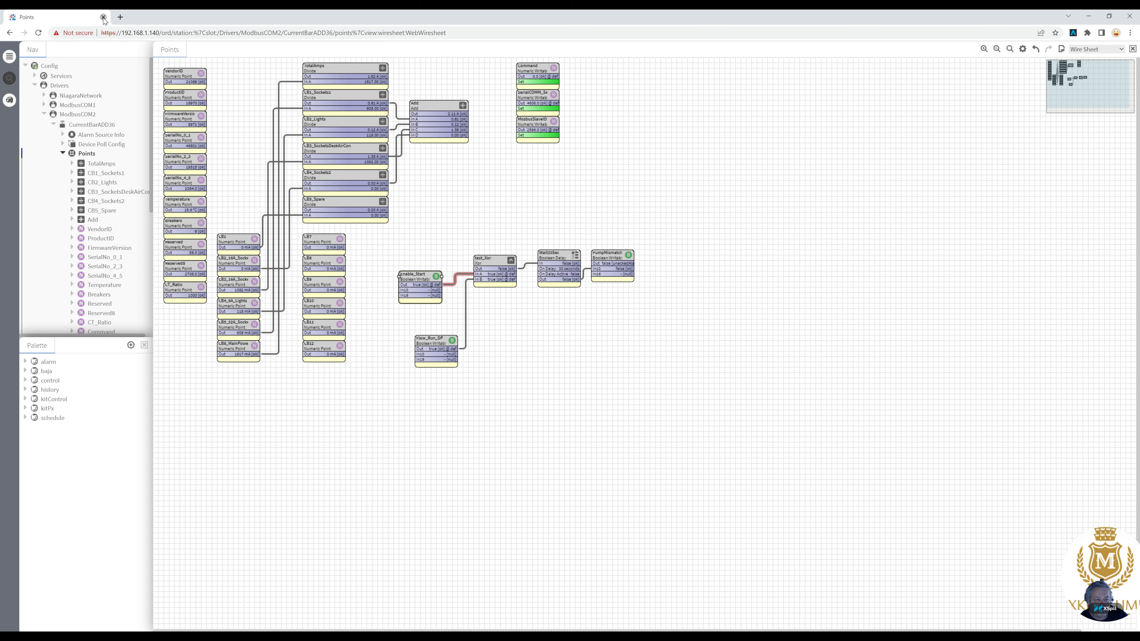
left_click(103, 17)
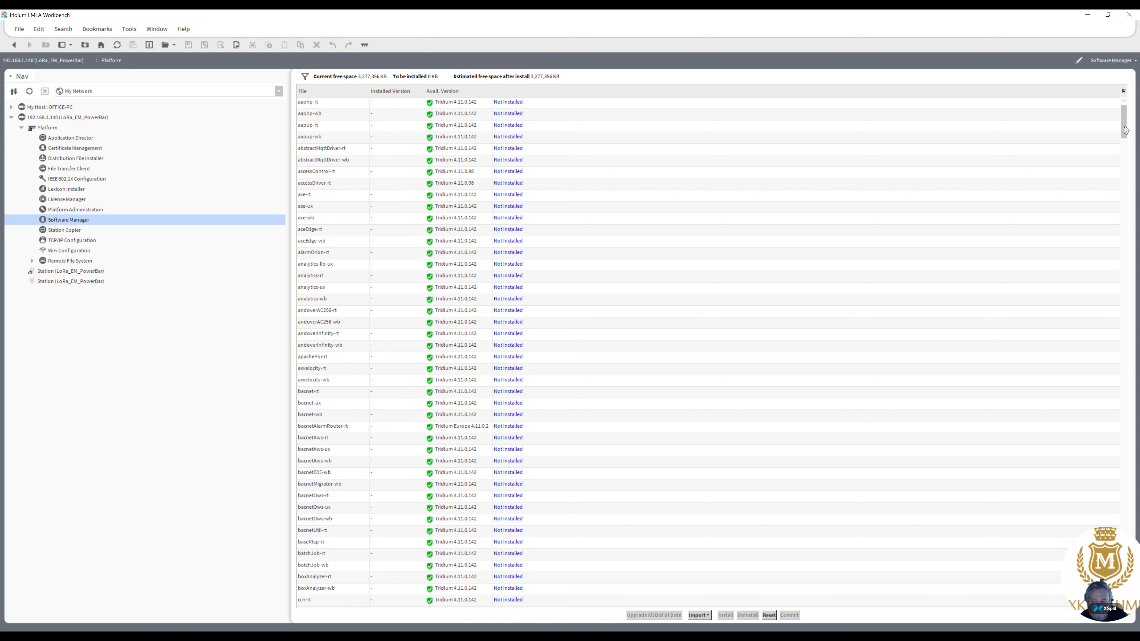
Mark the vykonProUtil-rt module for installation, accepting its vykonPro-rt, vykonPro-ux, vykonPro-wb and vykonProUtil-wb dependencies
left_click_drag(1125, 130, 1121, 187)
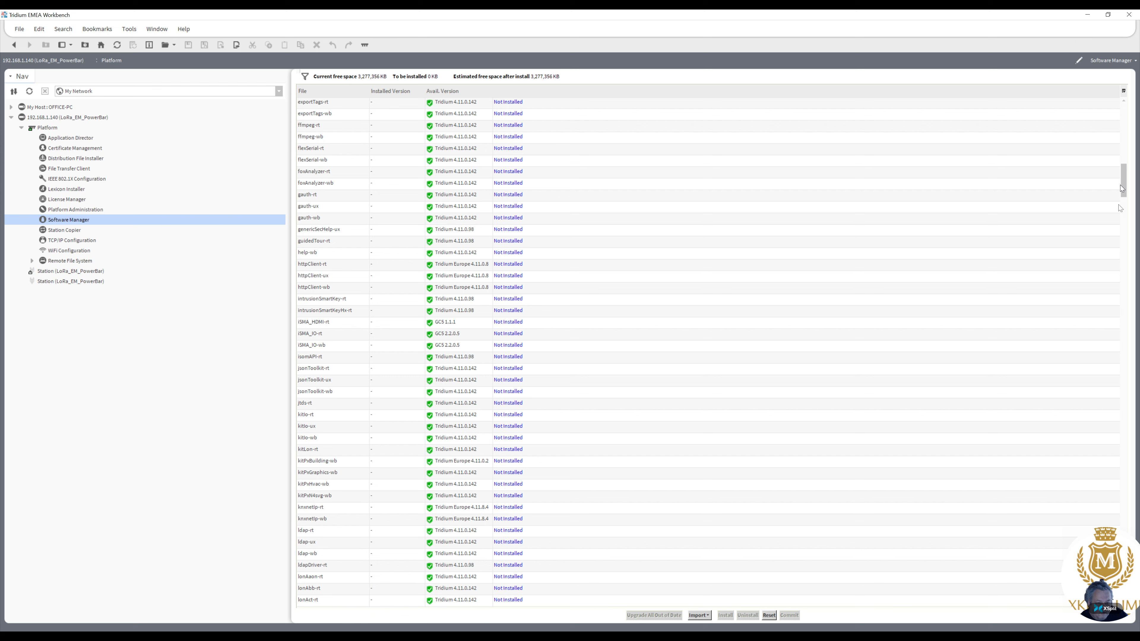
mouse_move(1121, 188)
left_mouse_down()
mouse_move(1119, 209)
mouse_move(1119, 196)
left_mouse_up()
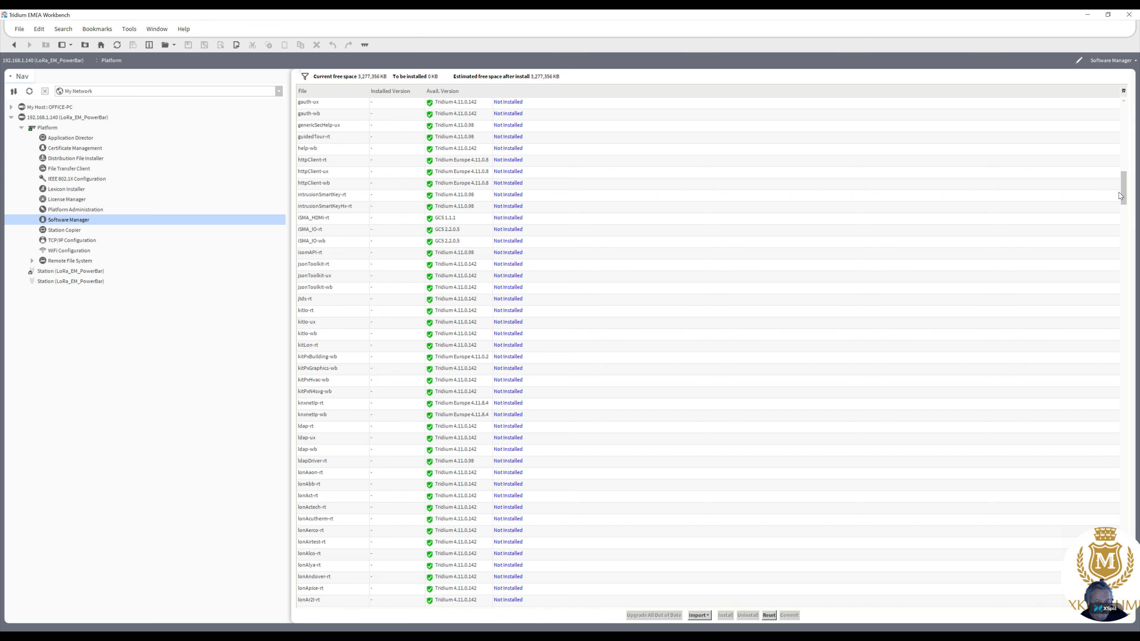
scroll(1118, 193, "down", 1)
left_click_drag(1118, 198, 1114, 523)
scroll(1115, 513, "down", 8)
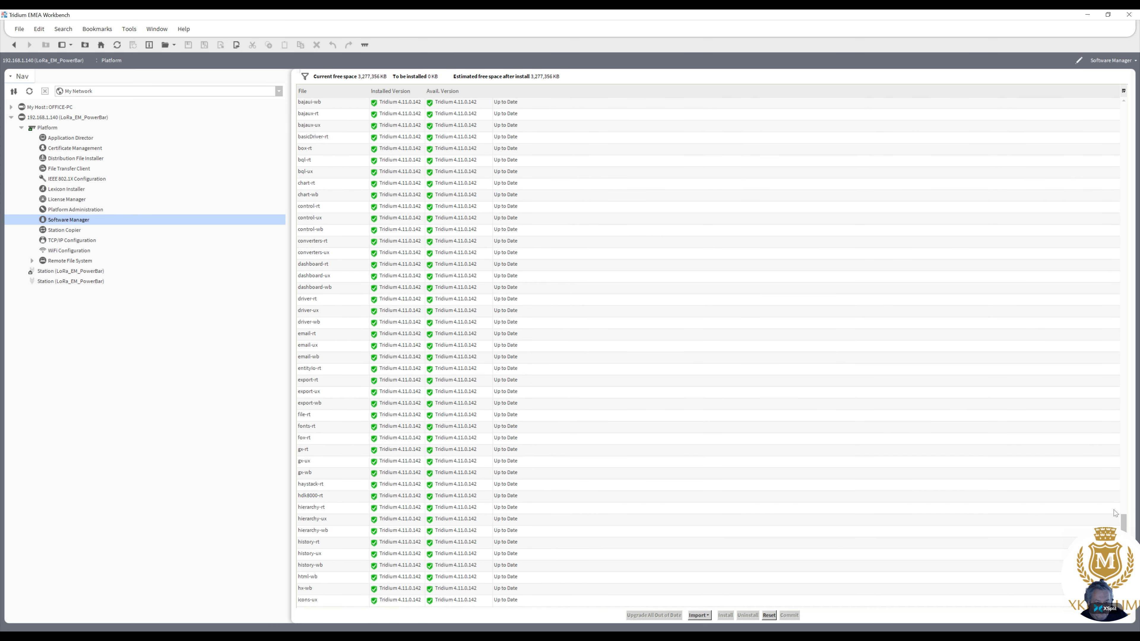
scroll(1115, 513, "up", 11)
scroll(1114, 514, "down", 1)
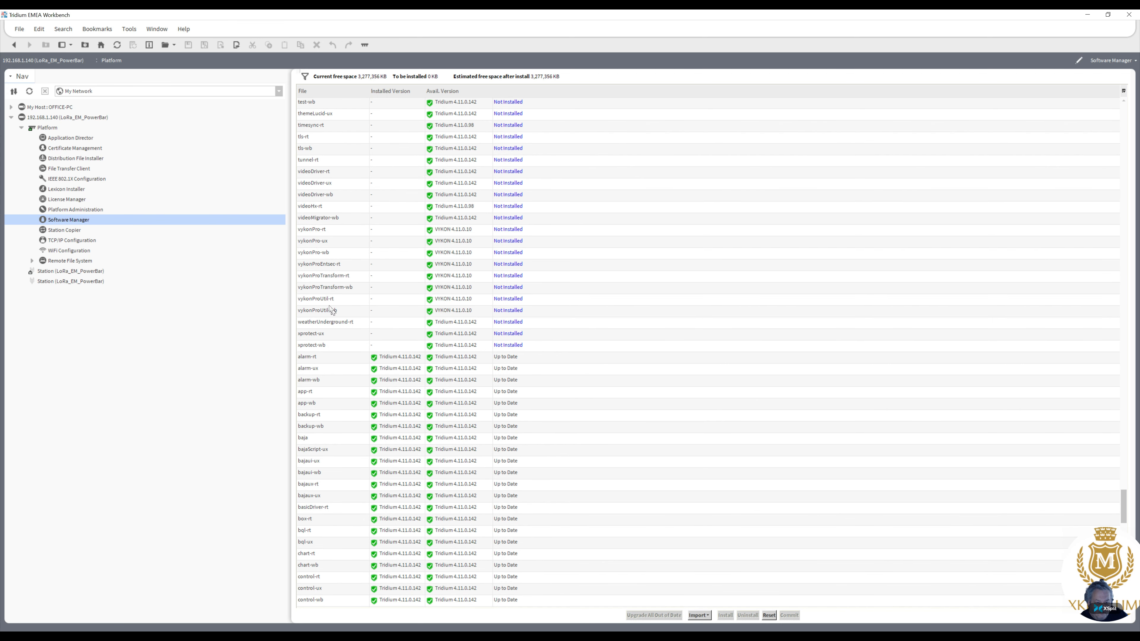
left_click(321, 299)
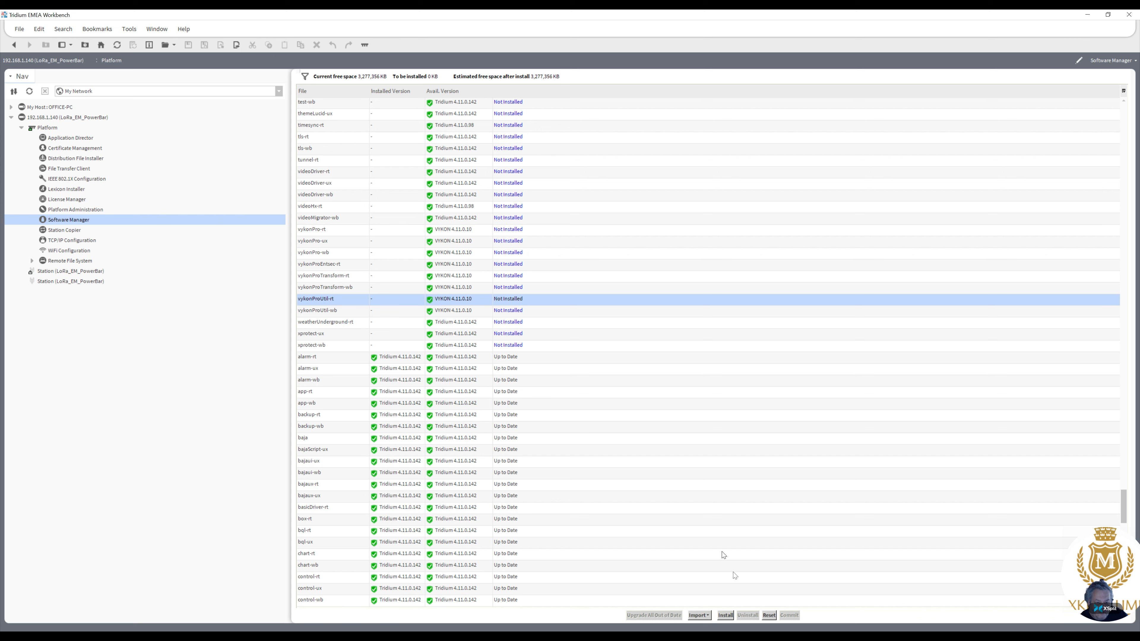
left_click(726, 615)
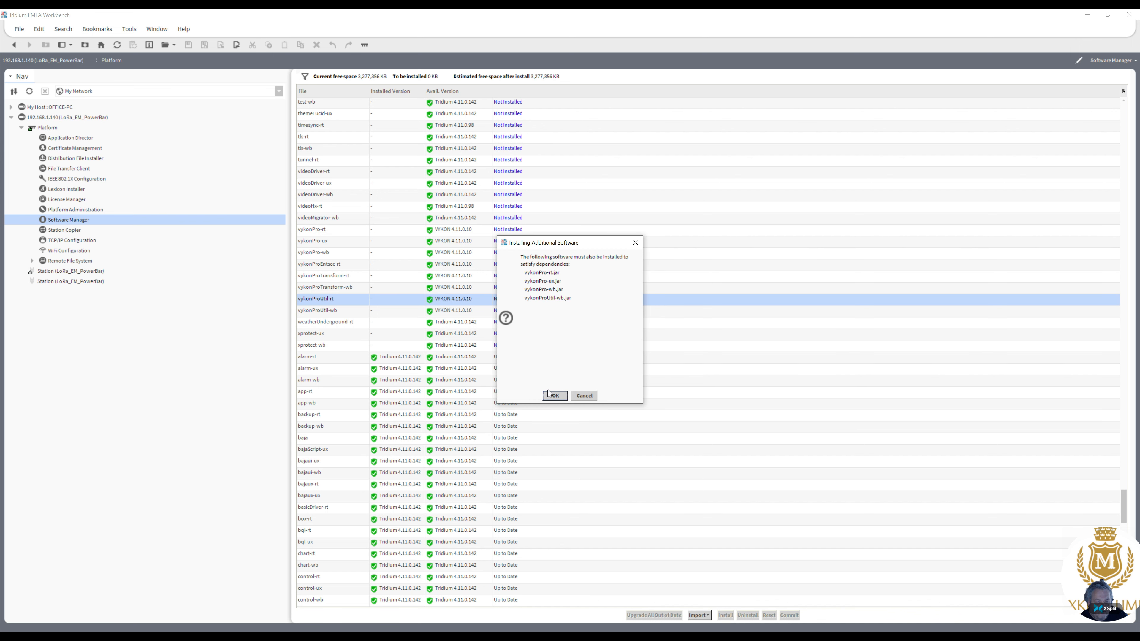
left_click(555, 395)
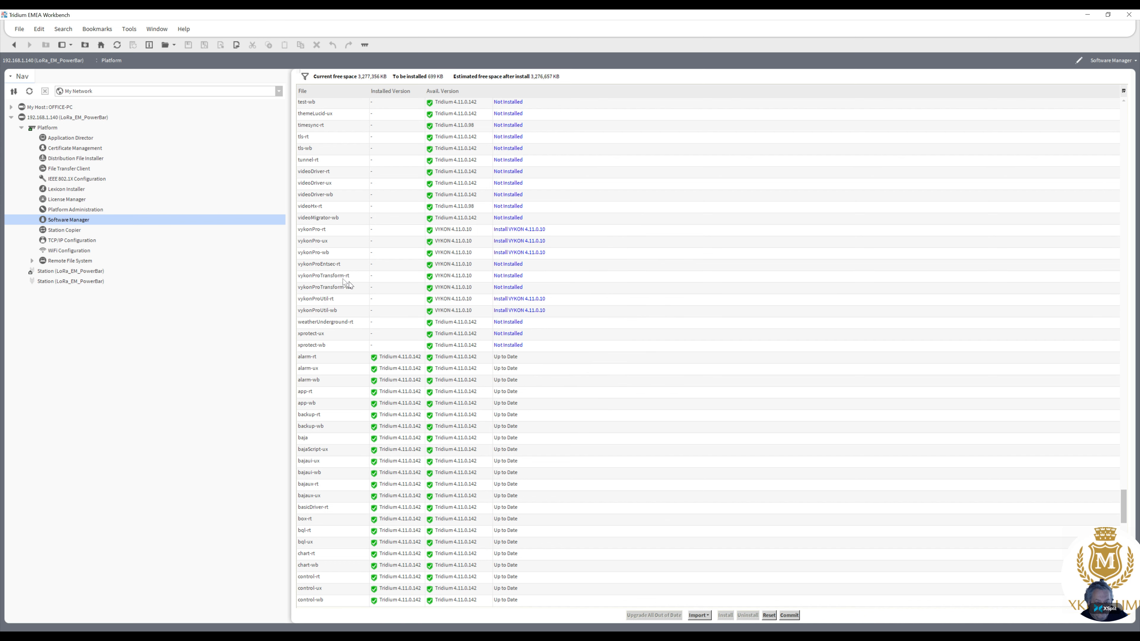
Mark the vykonProTransform-rt module for installation, accepting its seriesTransform-rt, seriesTransform-ux, seriesTransform-wb and vykonProTransform-wb dependencies
left_click(335, 276)
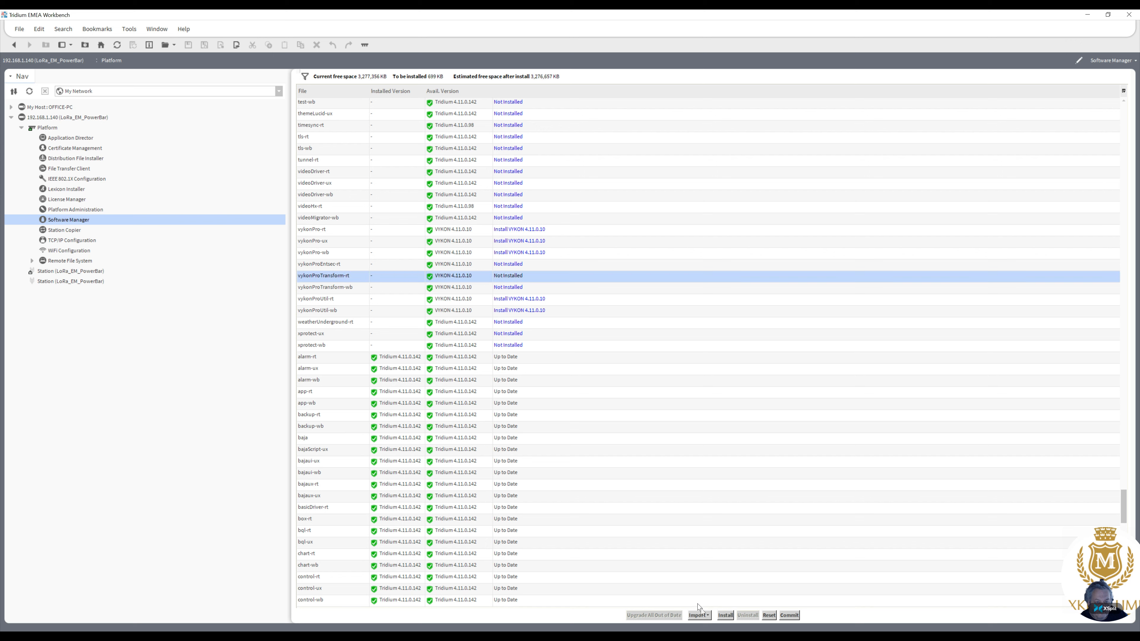
left_click(728, 616)
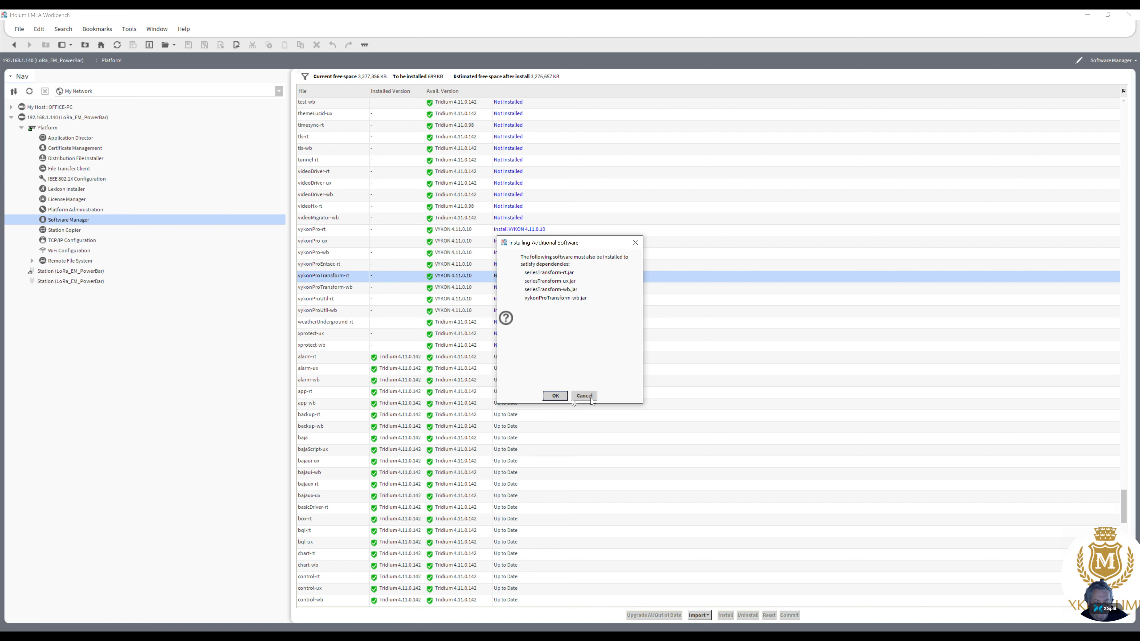
left_click(553, 399)
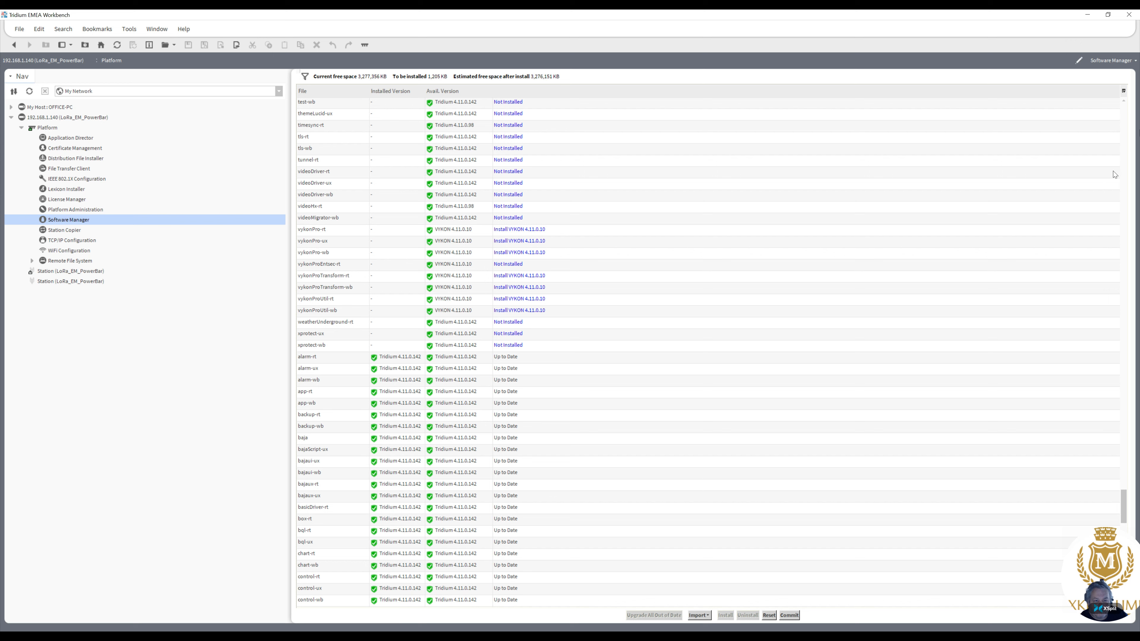
Mark the modbusTcp-rt module for installation, accepting its modbusTcp-wb dependency
left_click(1125, 129)
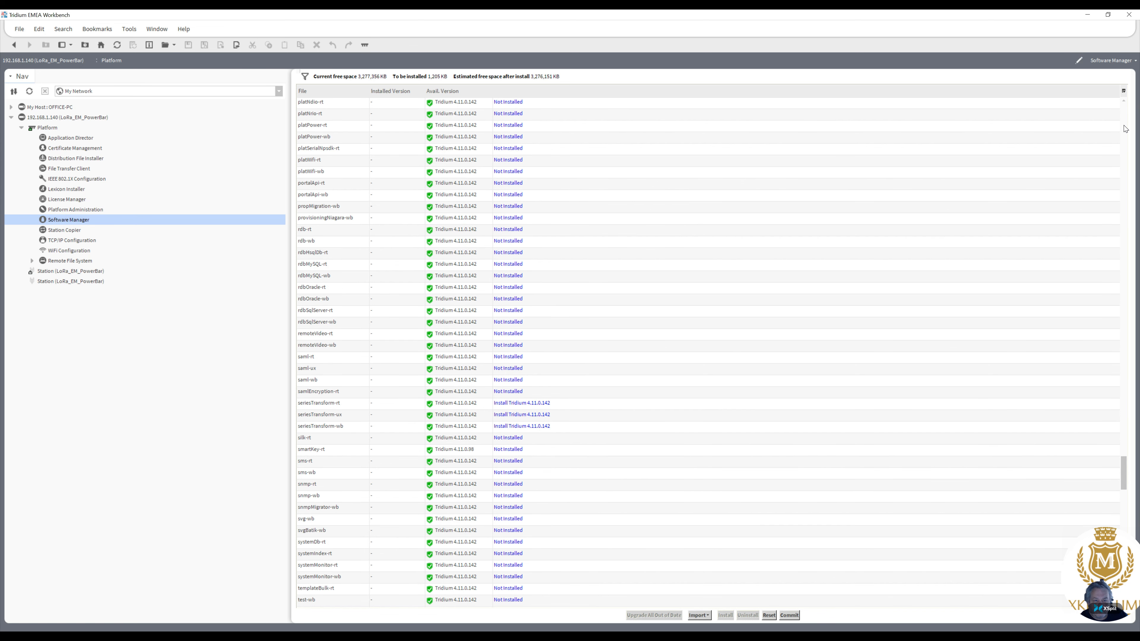
left_click(1125, 129)
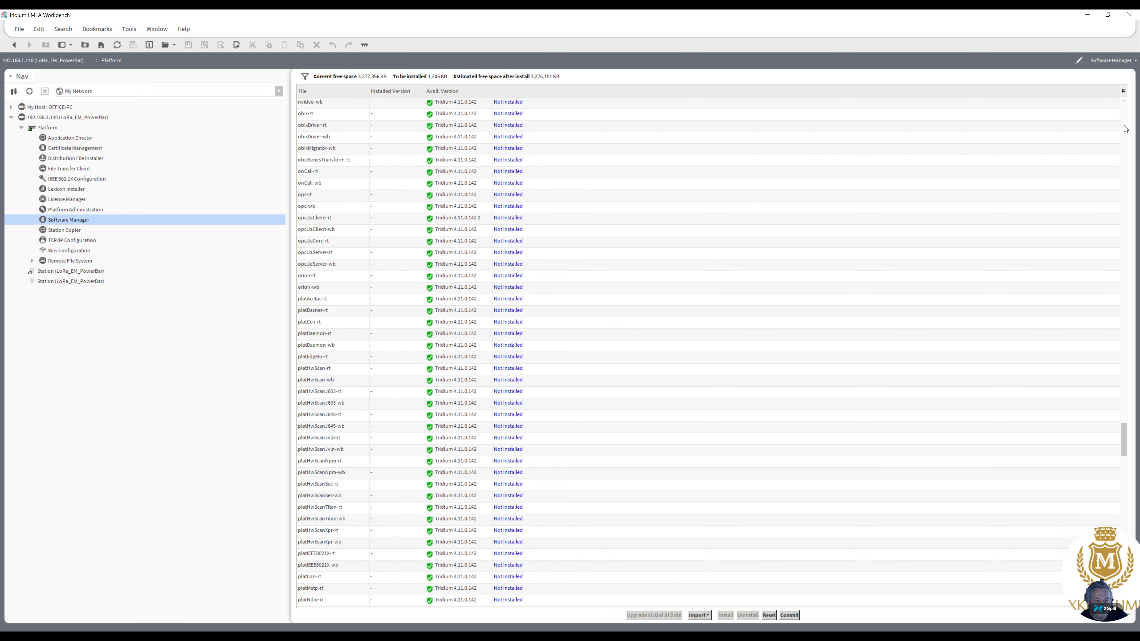
left_click(1126, 128)
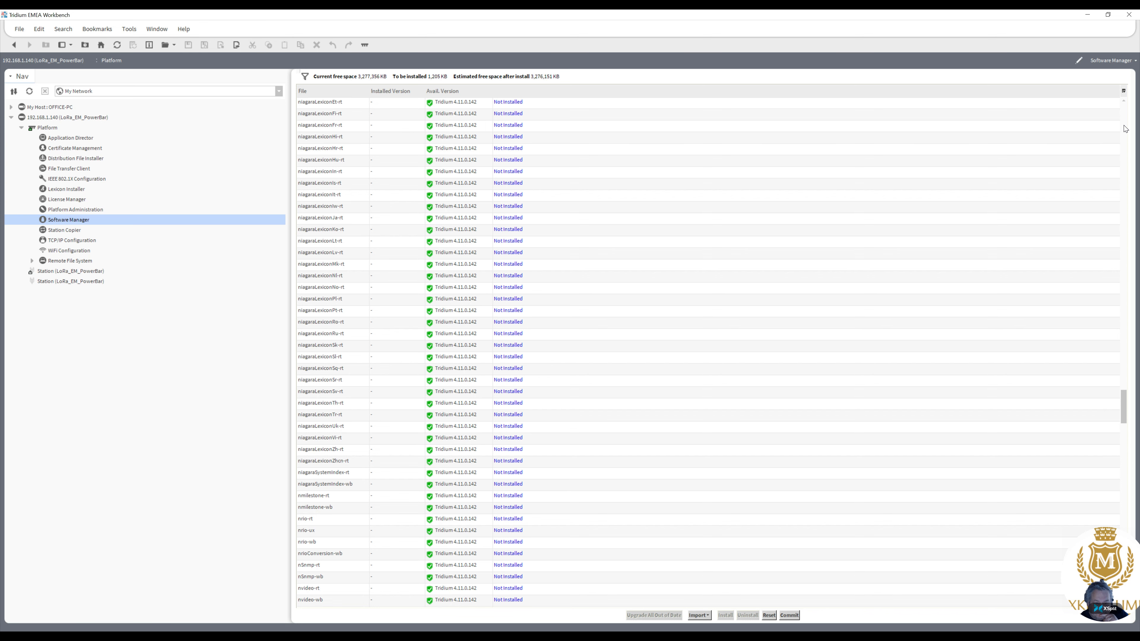
left_click(1126, 129)
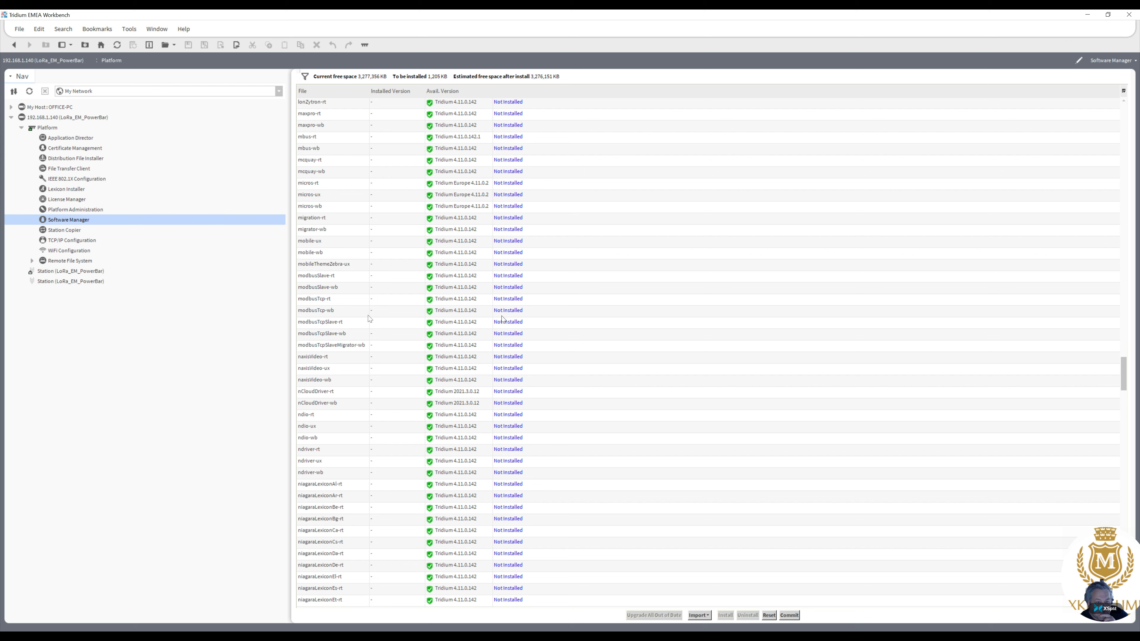
left_click(311, 302)
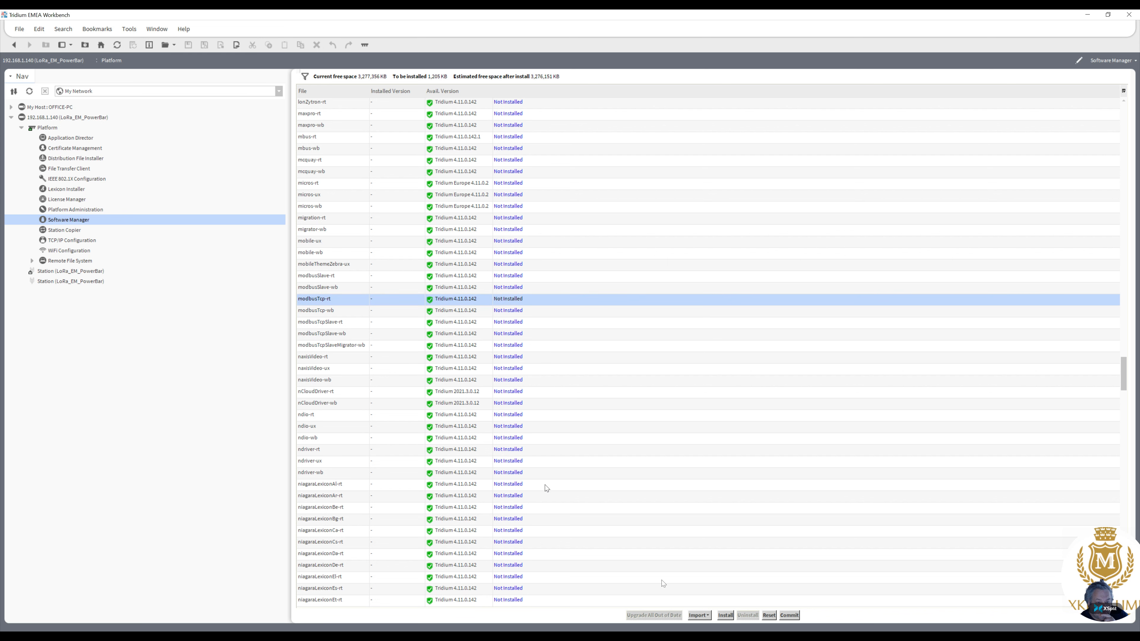
left_click(725, 615)
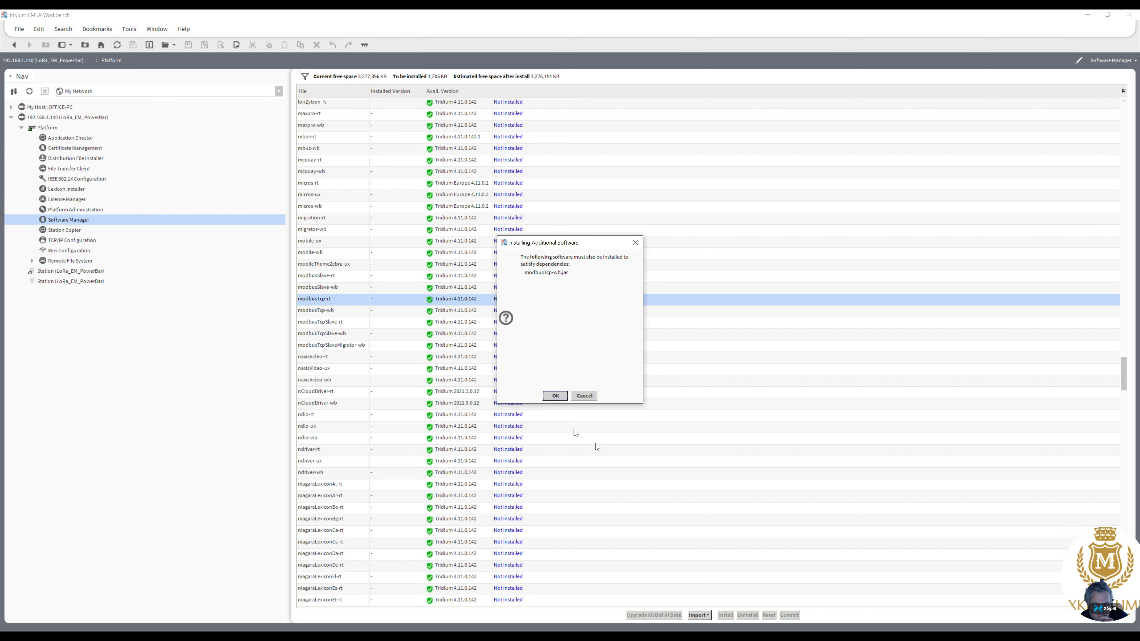
left_click(559, 397)
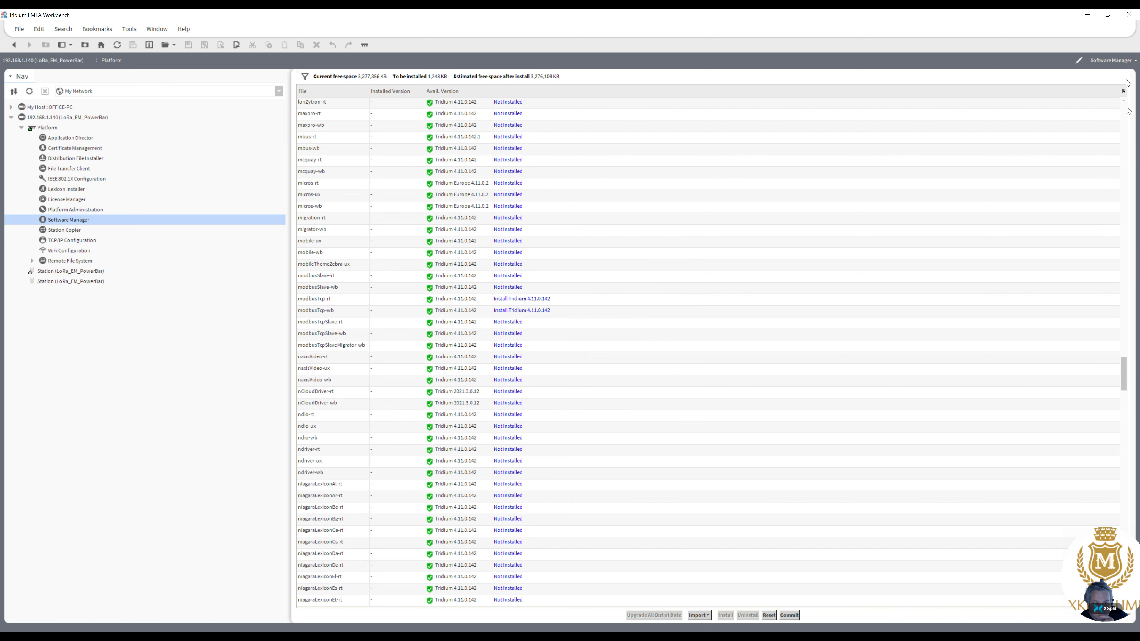
Mark bacnet-wb for installation with its bacnet-rt, bacnet-ux, platBacnet-rt and platMstp-rt dependencies, and commit all marked modules, agreeing to stop the running applications
left_click(1125, 128)
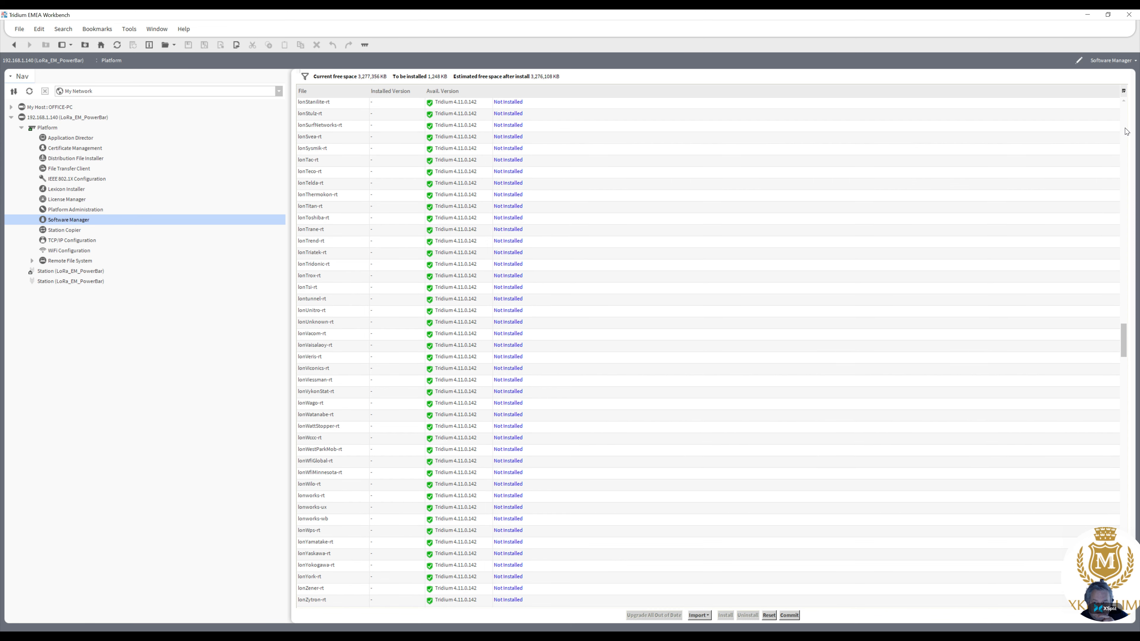
left_click(1126, 131)
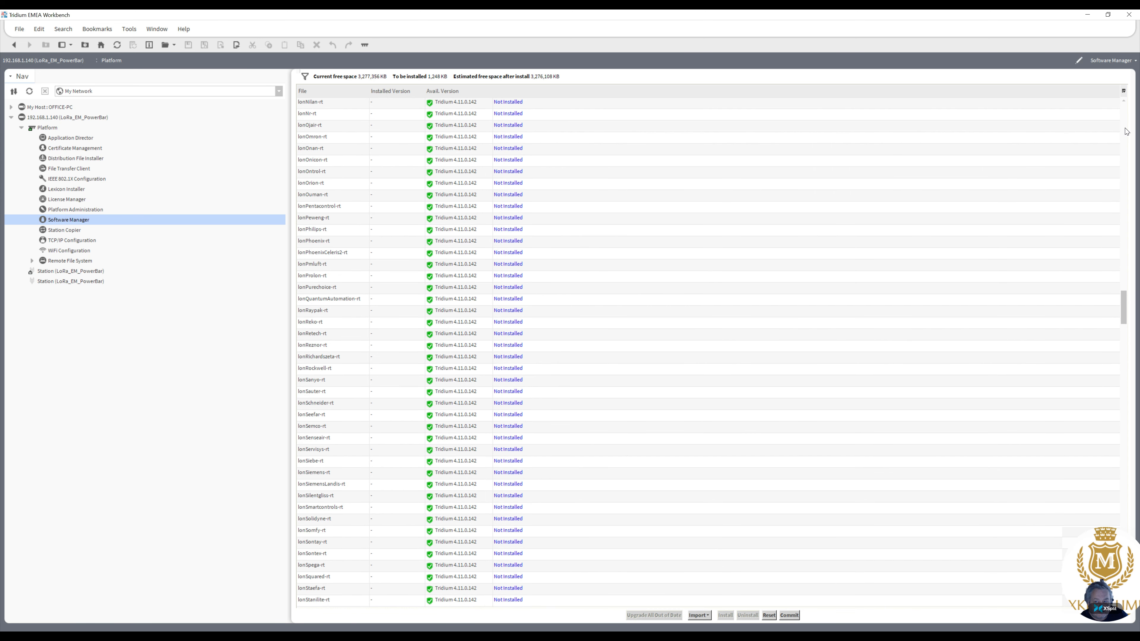
left_click(1125, 131)
left_click(1125, 132)
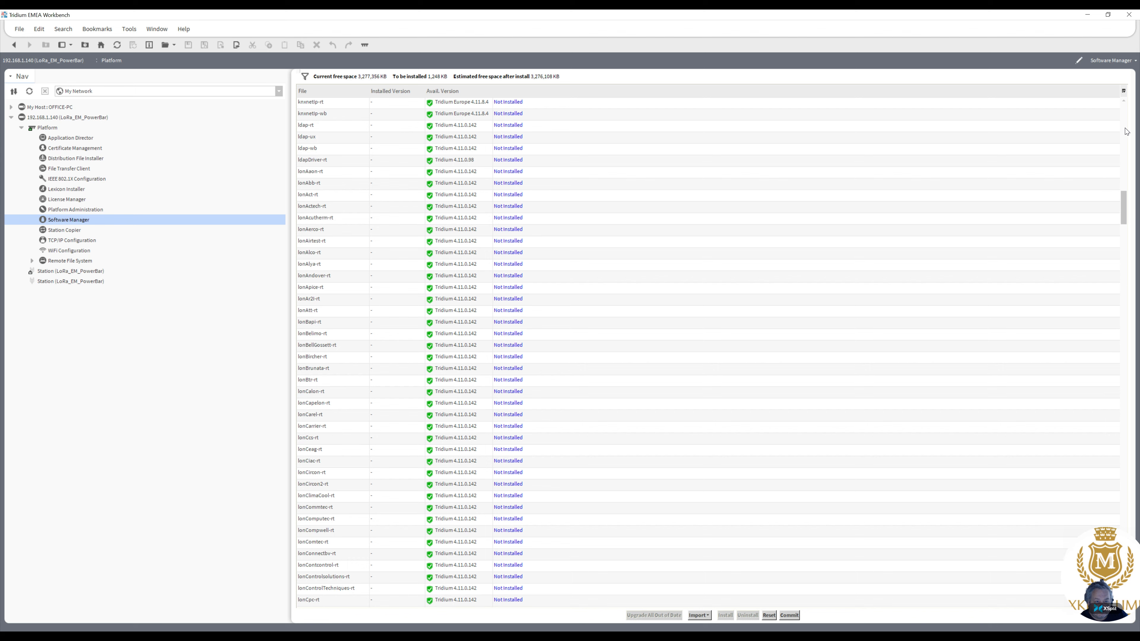
left_click(1126, 131)
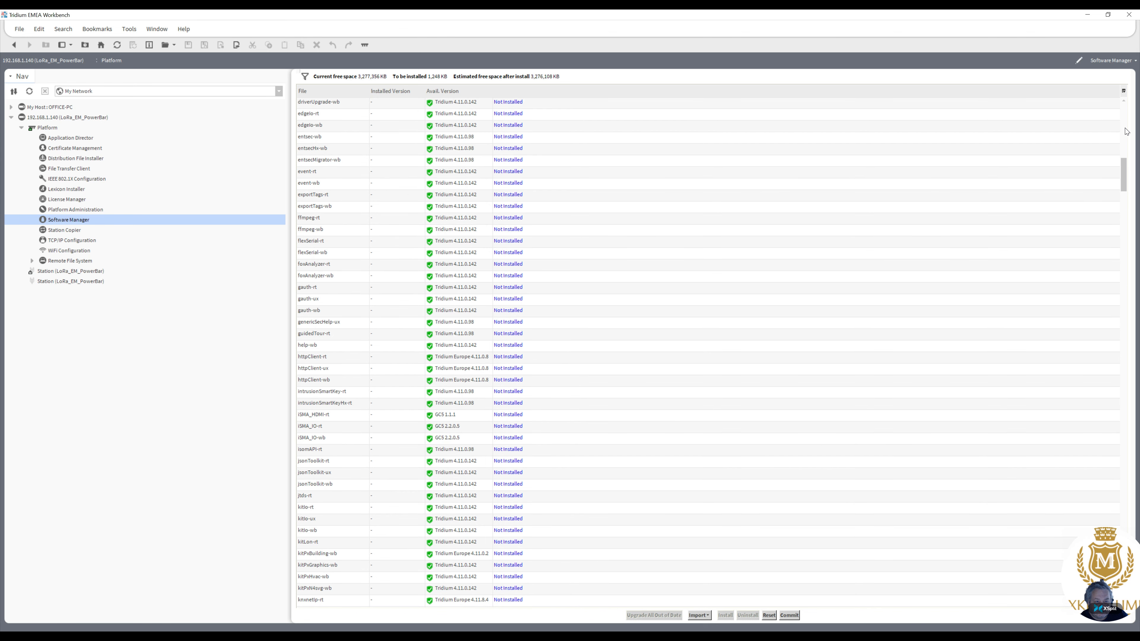
left_click(1125, 131)
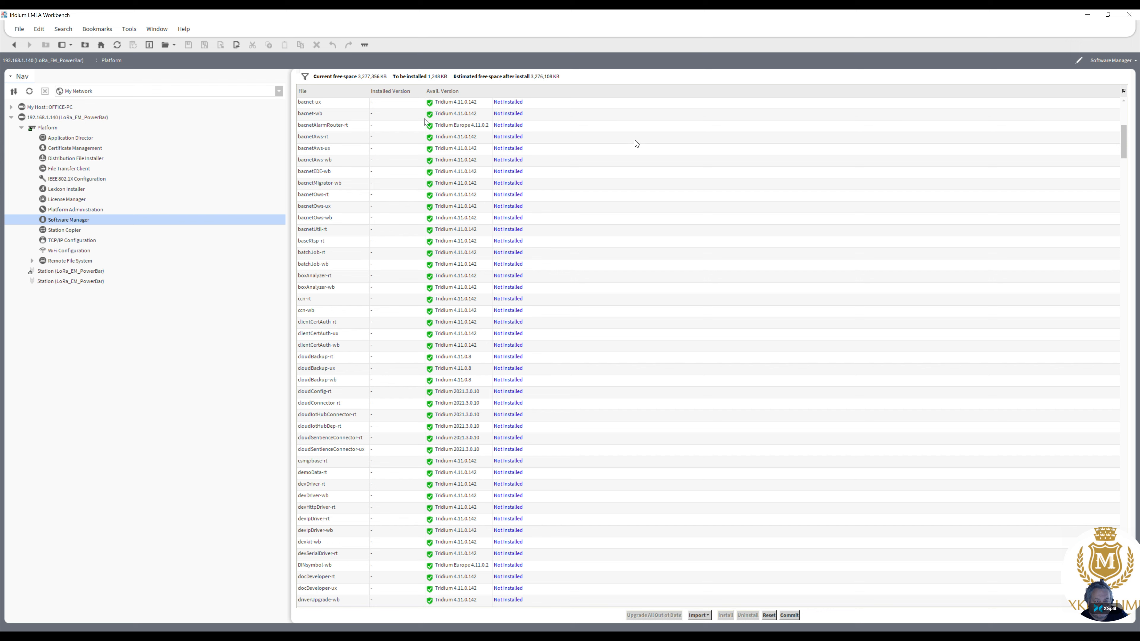
left_click(331, 117)
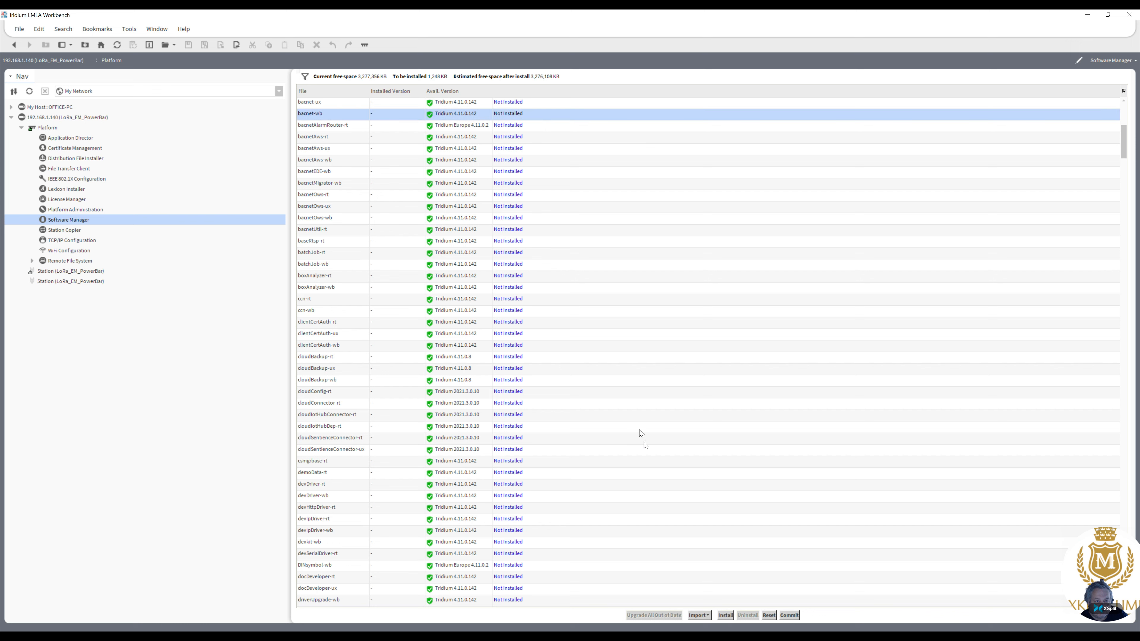
left_click(730, 617)
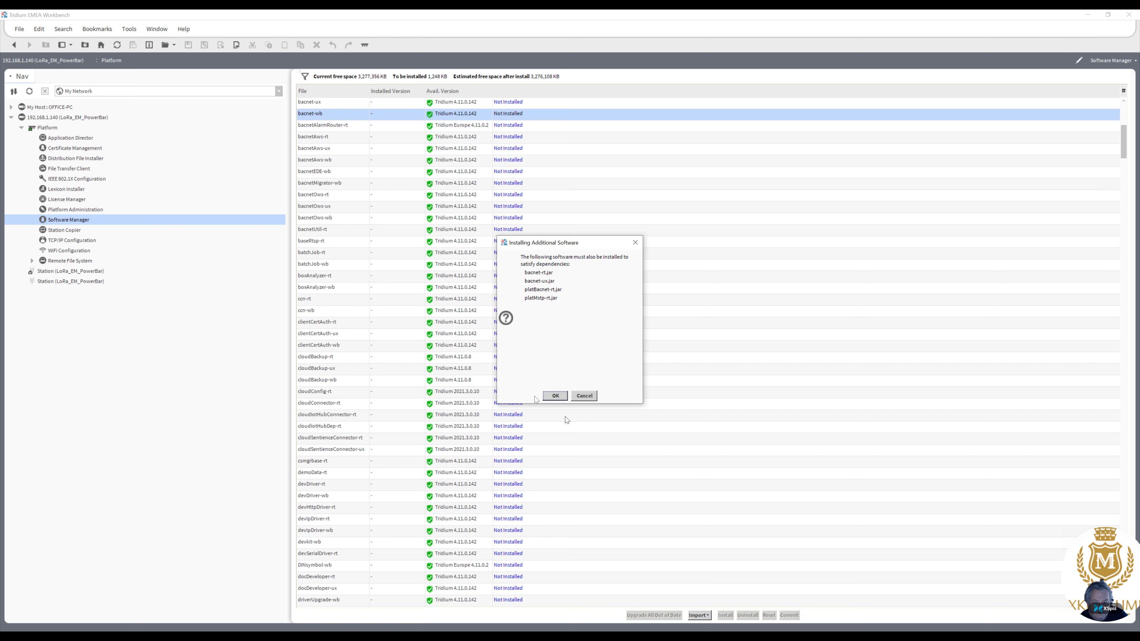
left_click(554, 396)
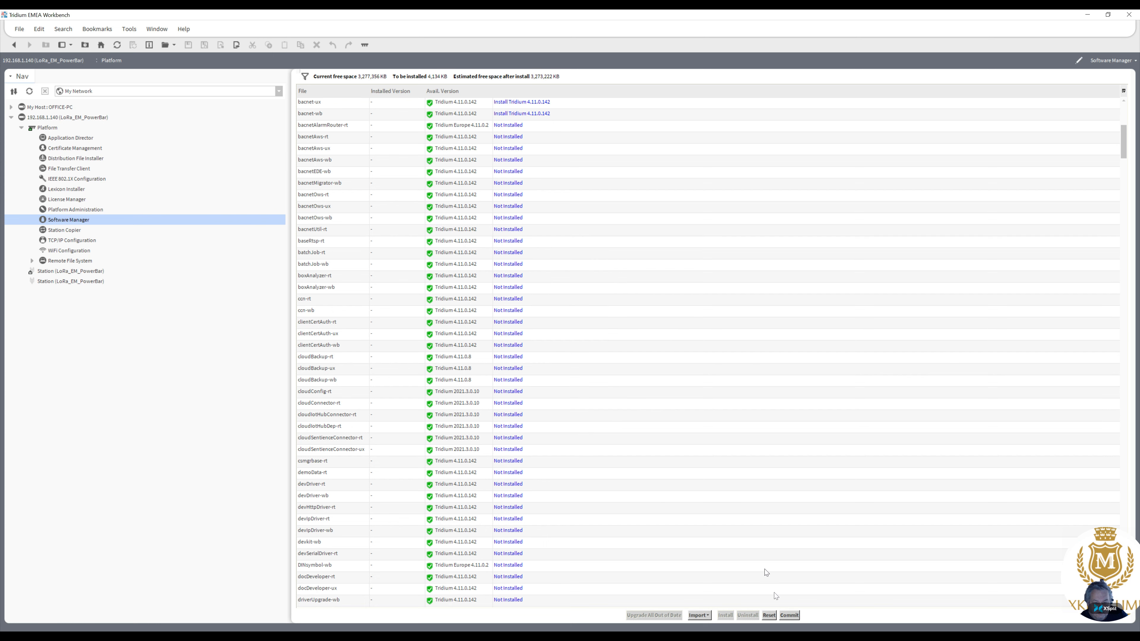
left_click(789, 615)
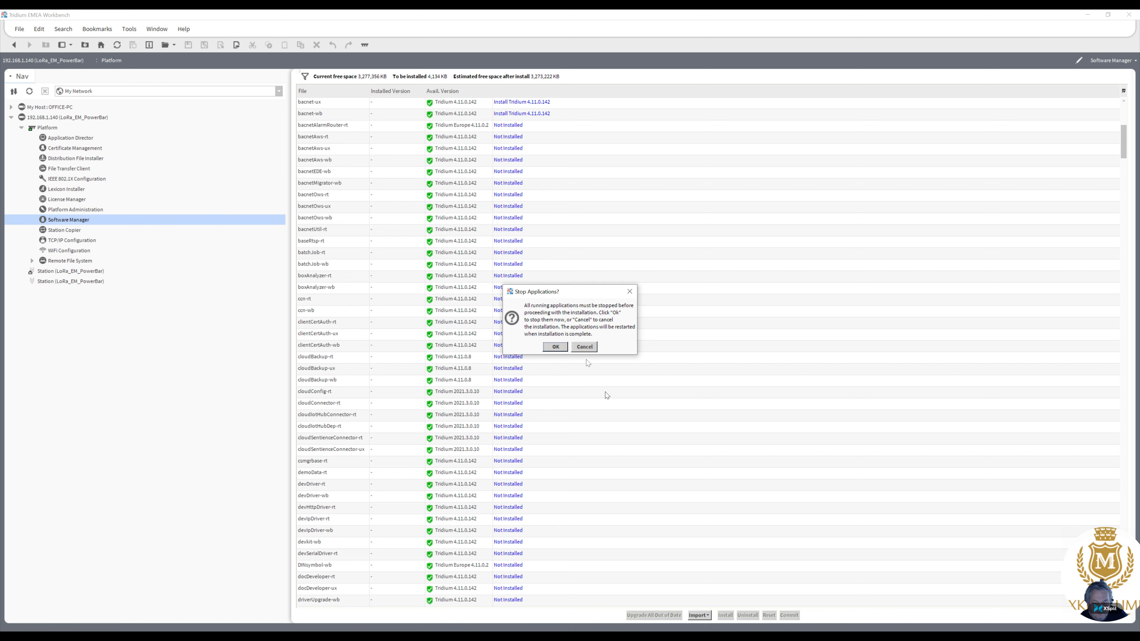
left_click(555, 346)
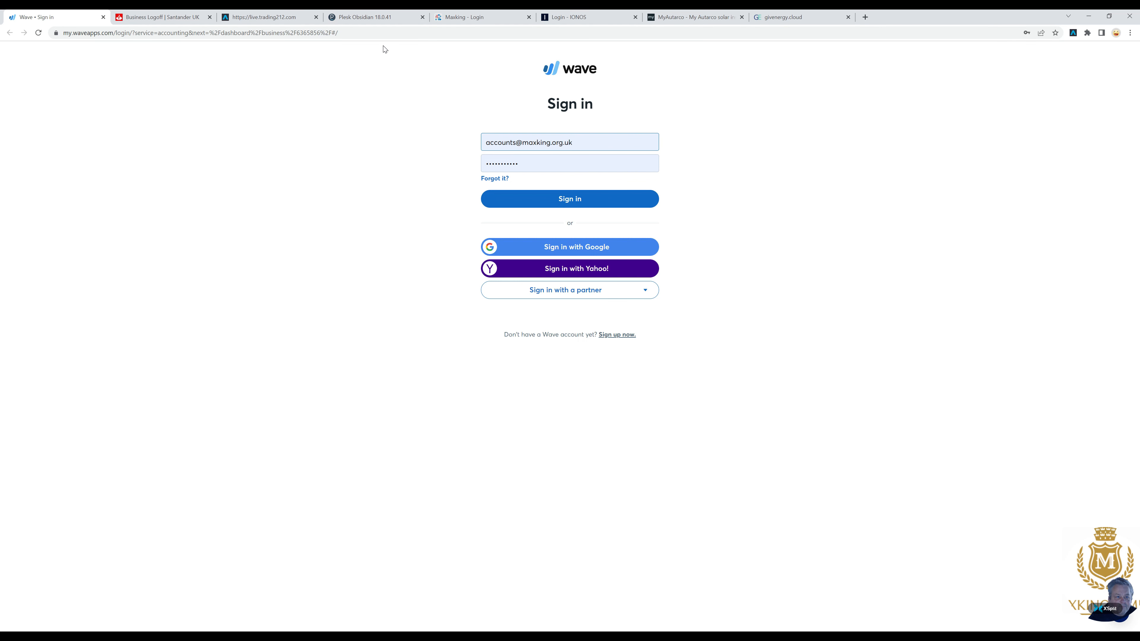
left_click(375, 32)
left_click_drag(374, 32, 247, 30)
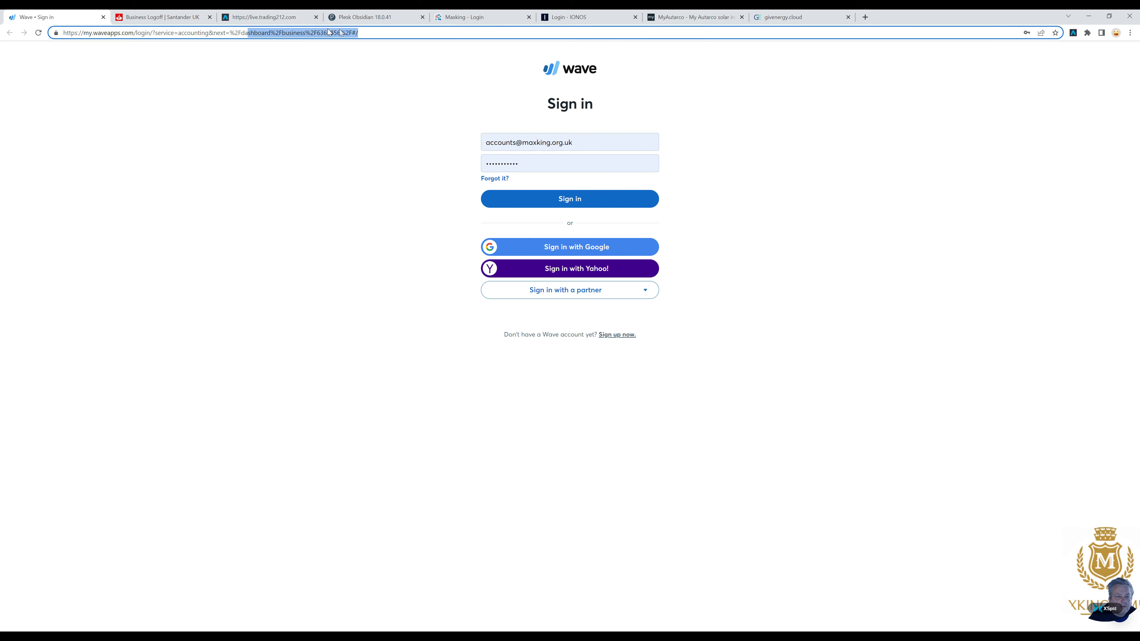
left_click_drag(369, 33, 132, 33)
left_click_drag(39, 39, 40, 40)
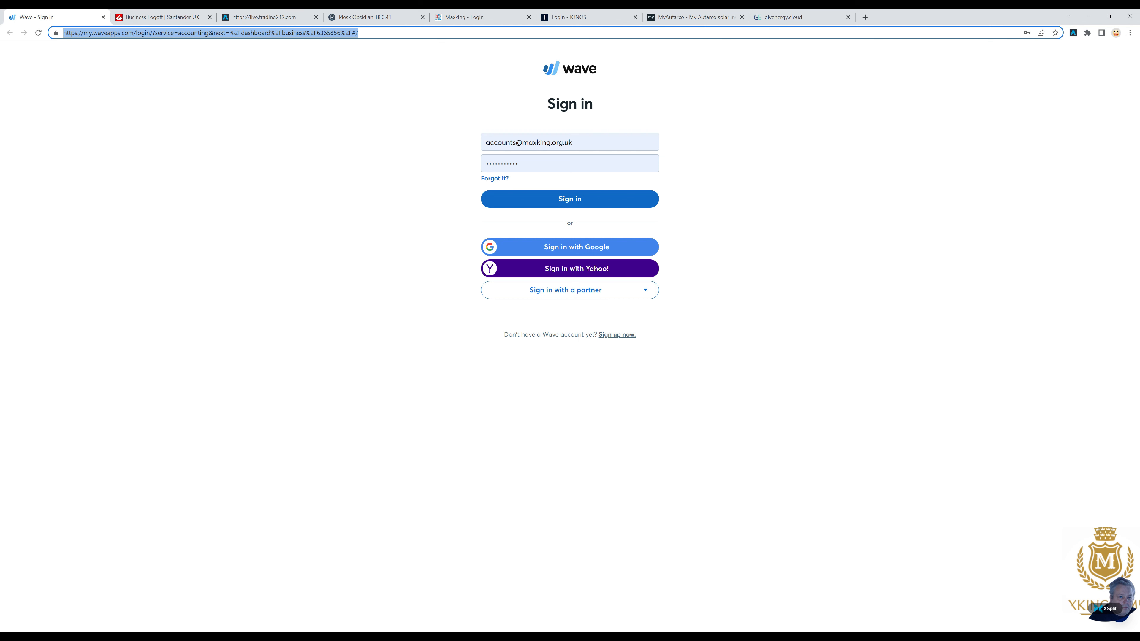
type("https://192.168.1")
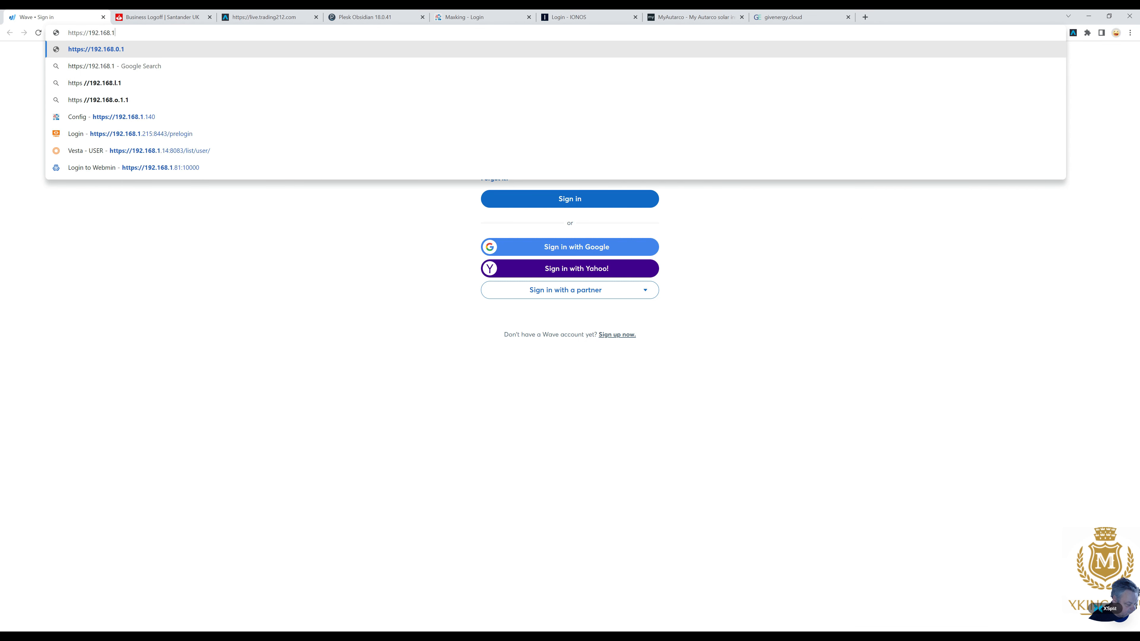
type(".14")
key("Return")
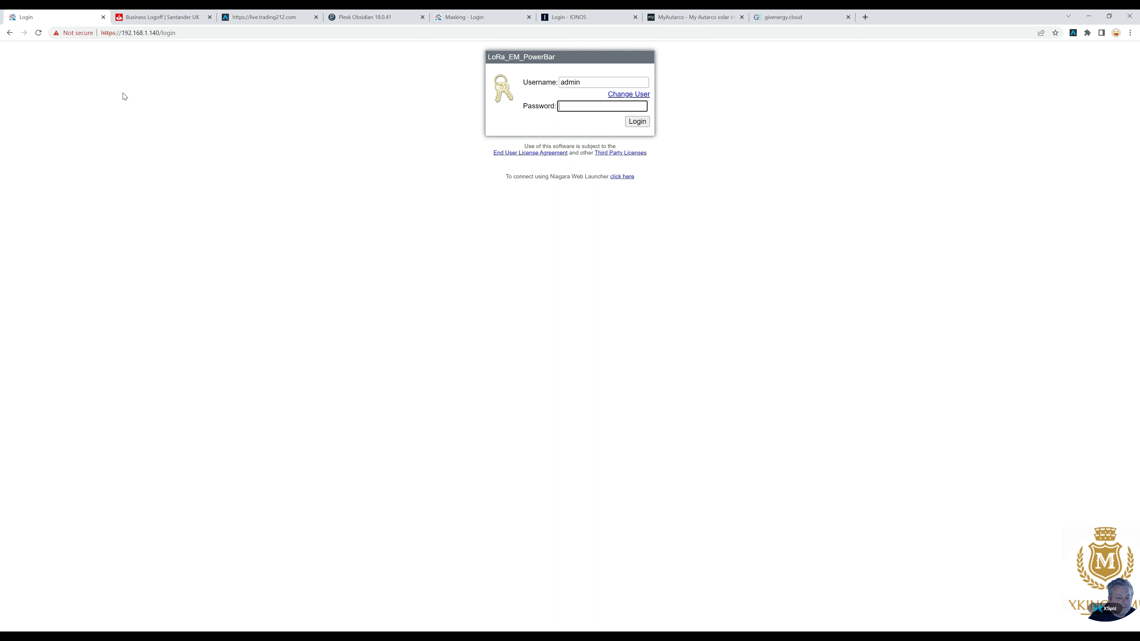
type("*****")
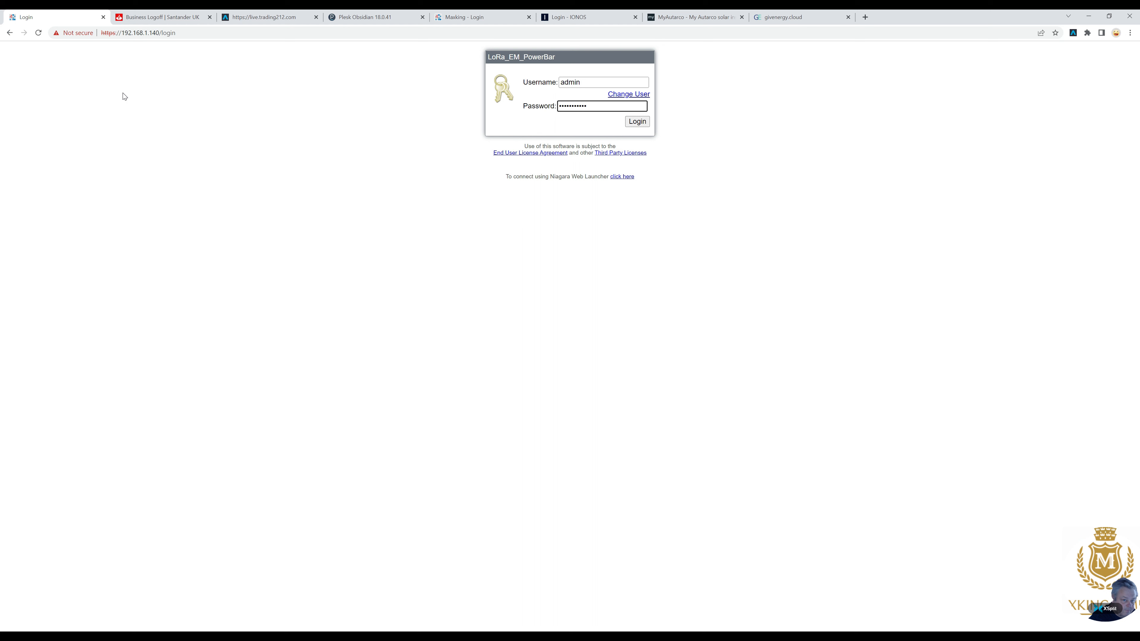
key("Return")
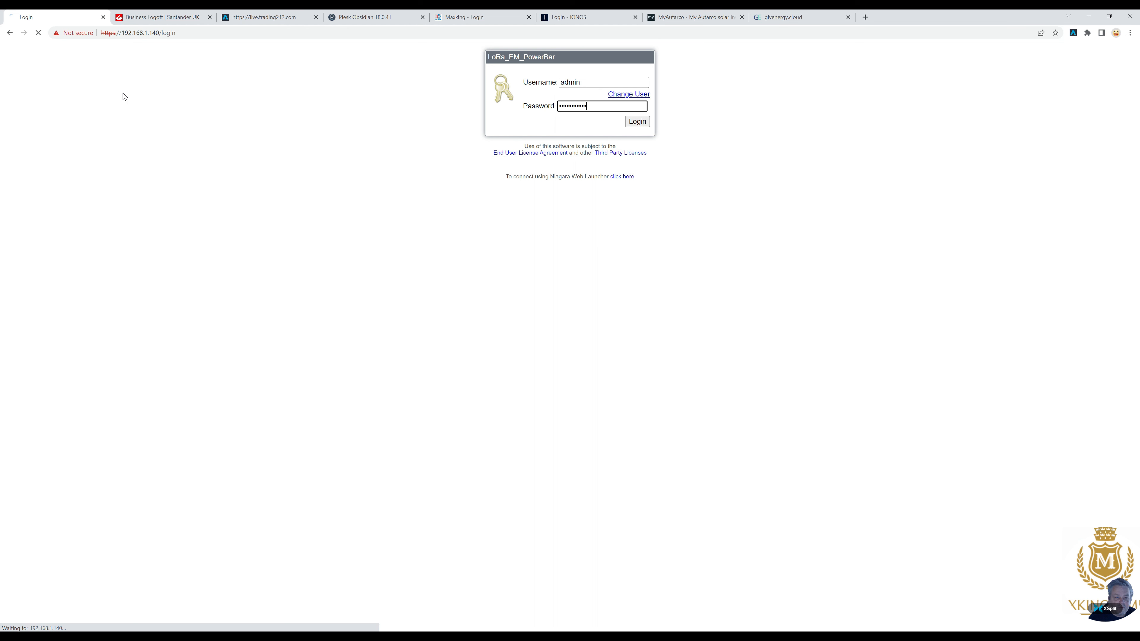